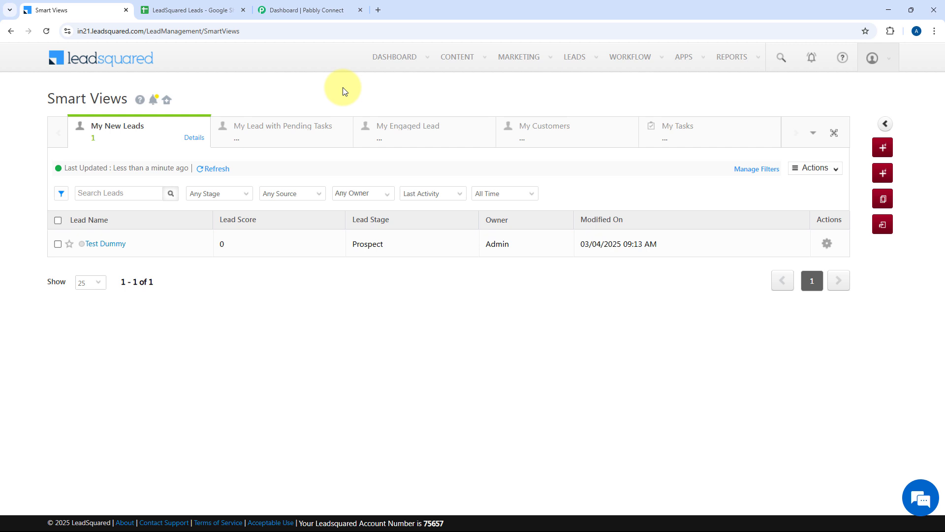
Step: After reviewing the single test lead, switch to the LeadSquared Leads spreadsheet
left_click(182, 10)
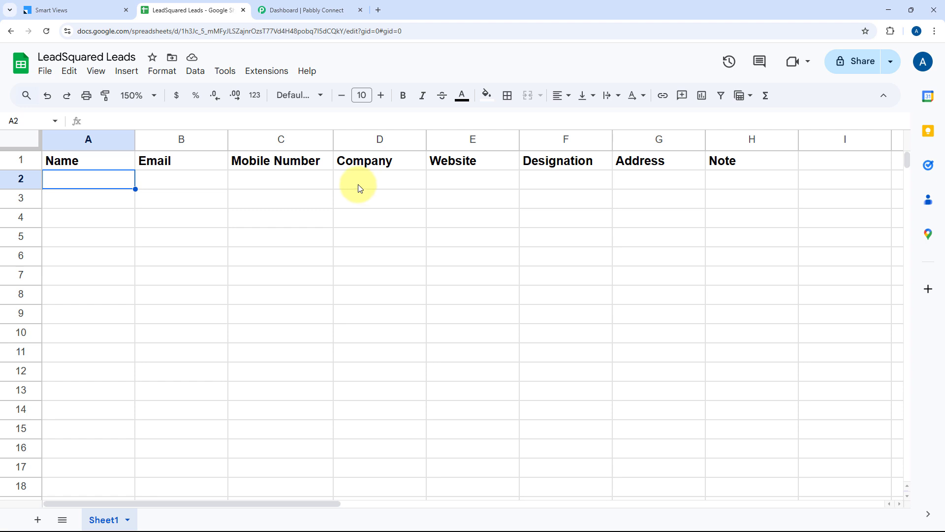
Step: Compare the empty Name-to-Note sheet with the leads list, then go to the Pabbly Connect dashboard
left_click(95, 6)
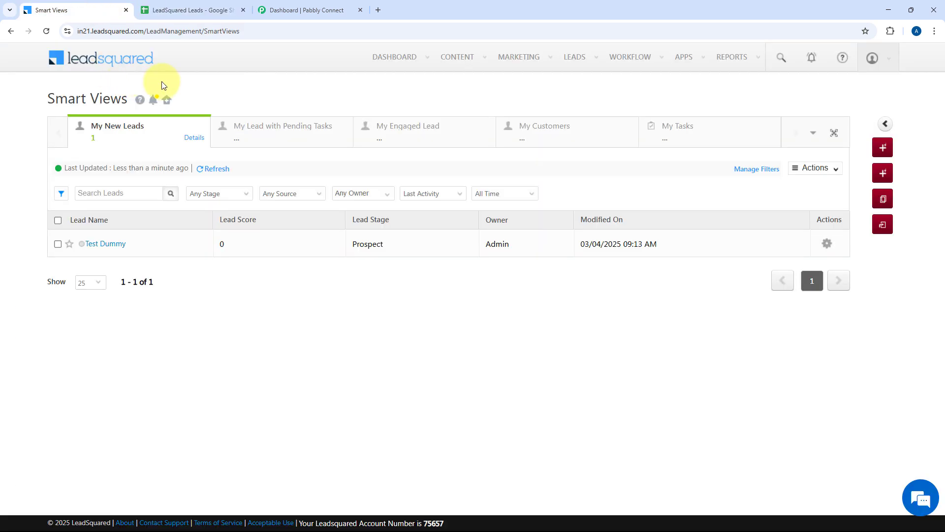
left_click(175, 12)
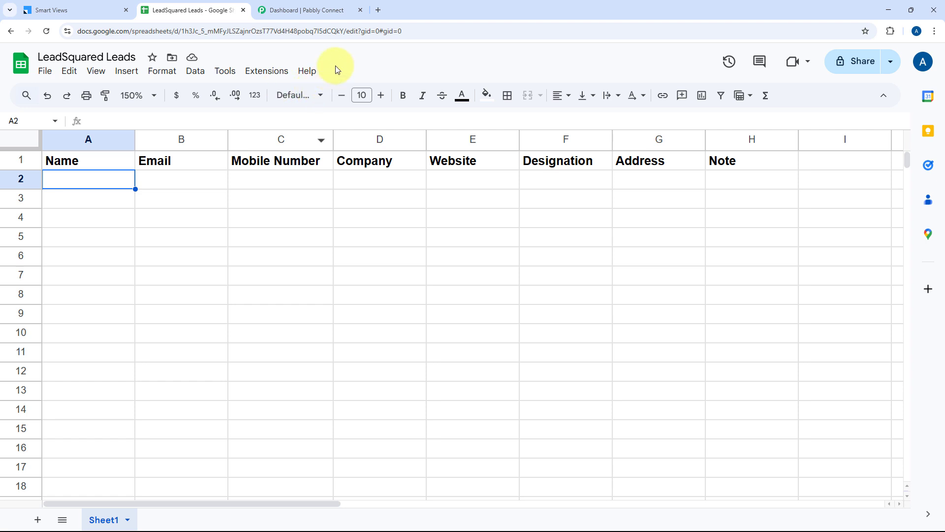
left_click(318, 9)
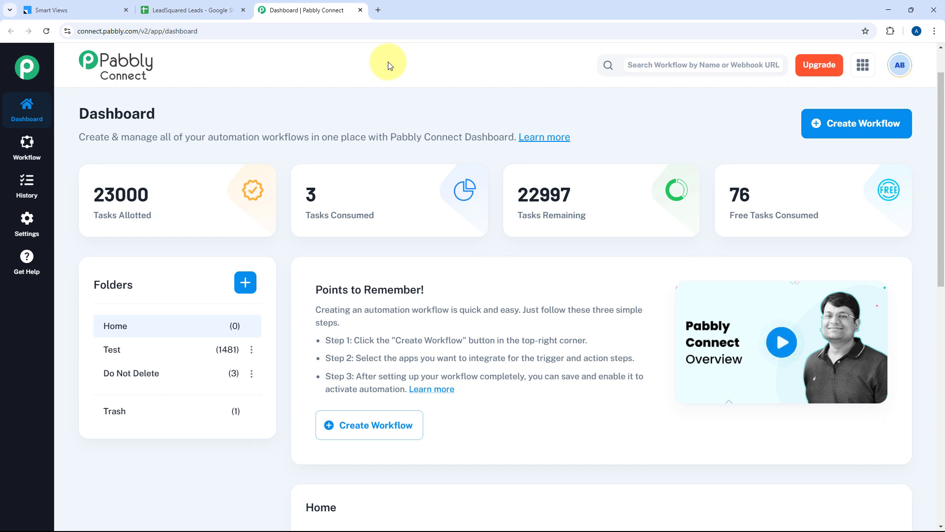
Step: Create a workflow named 'LeadSquared to Google Sheet' in the Home folder
left_click(868, 123)
key("ctrl+a")
type("L")
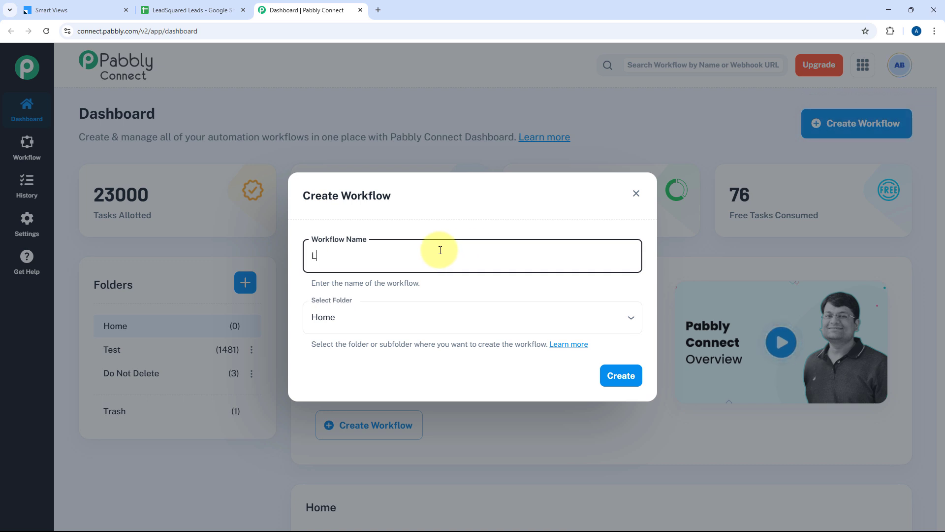
type("eadSquared t")
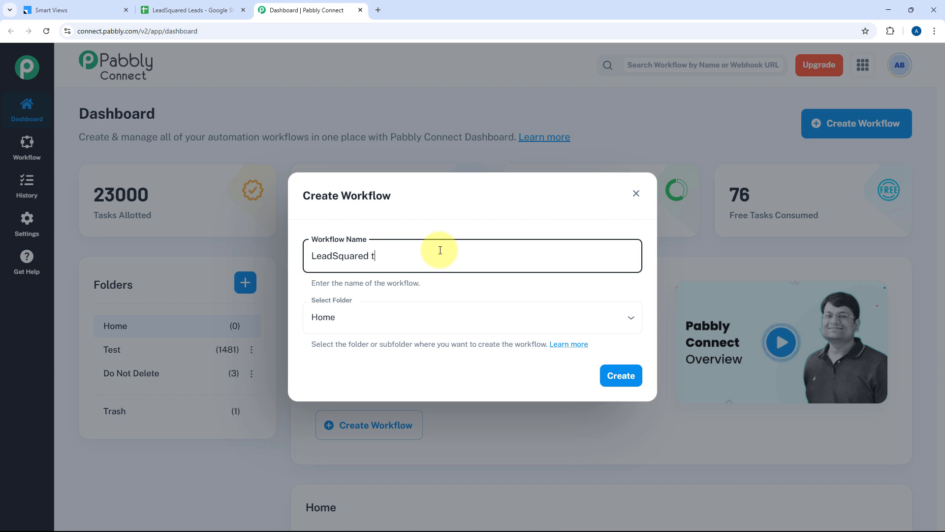
type("o Google Sheets")
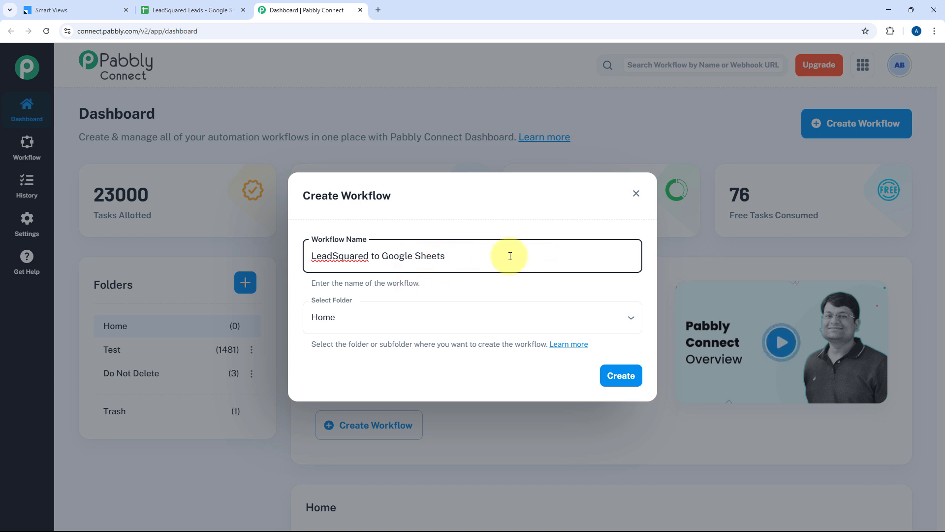
left_click(486, 311)
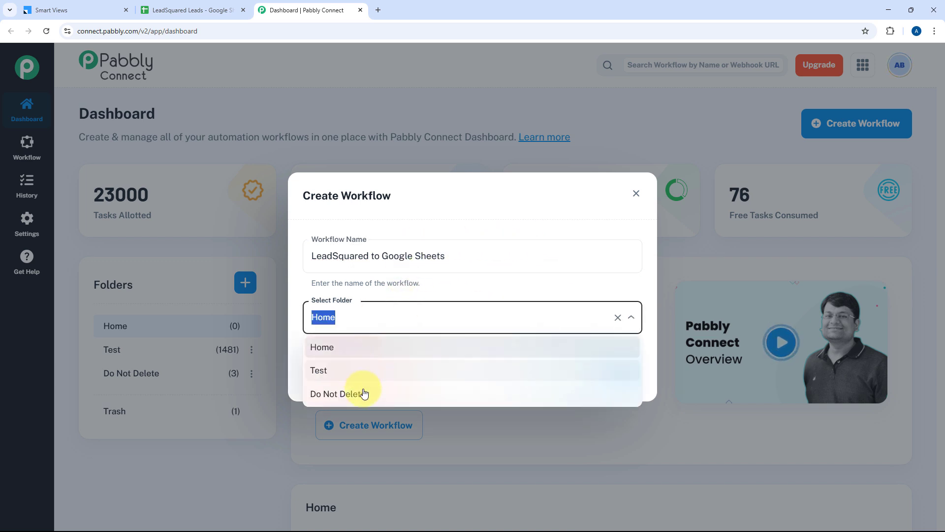
left_click(372, 350)
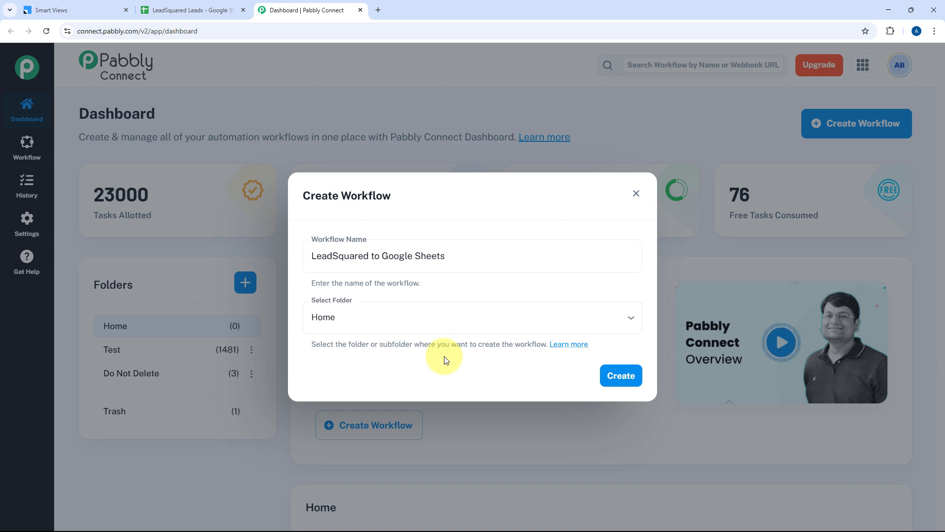
left_click(614, 380)
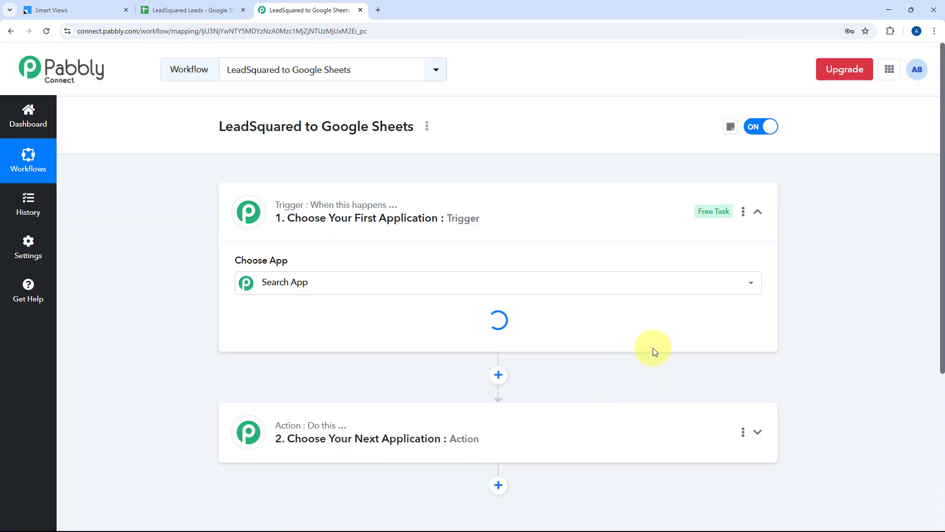
Step: Collapse and re-expand the Trigger step to reveal the Choose App grid
left_click(519, 209)
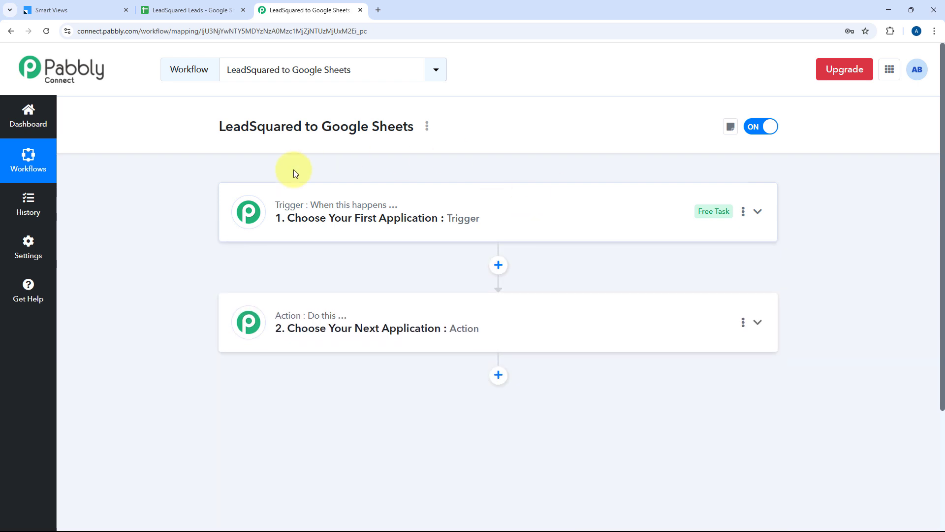
scroll(204, 246, "down", 1)
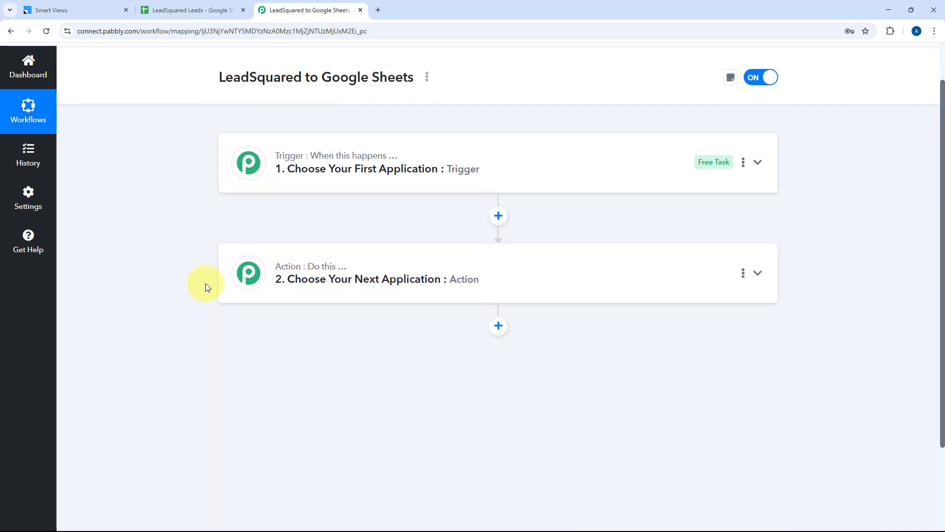
mouse_move(294, 275)
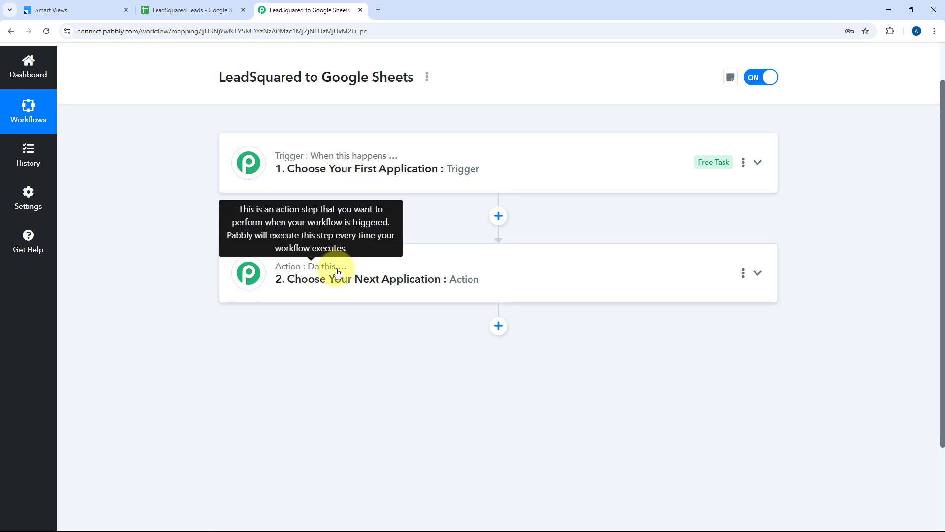
left_click(478, 191)
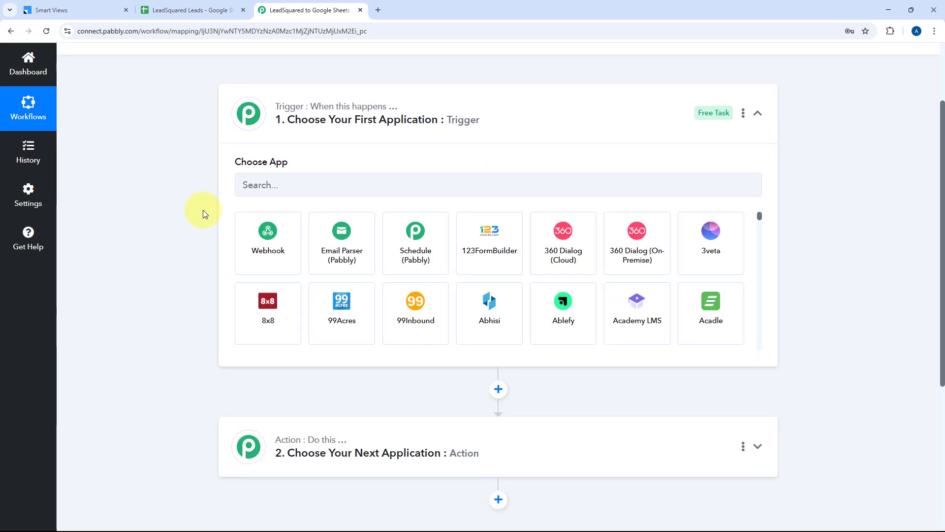
Step: Check the LeadSquared leads list and Leads spreadsheet, ending back in the workflow editor
left_click(89, 9)
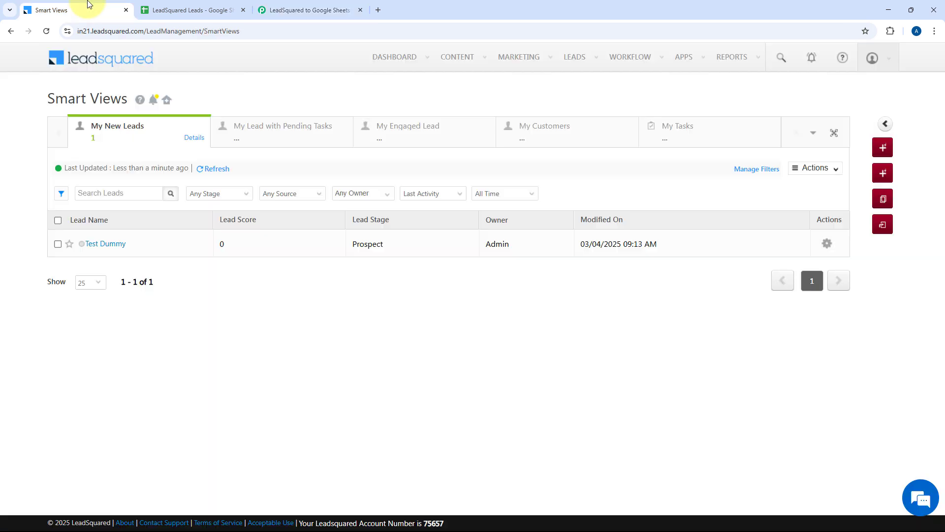
left_click(275, 10)
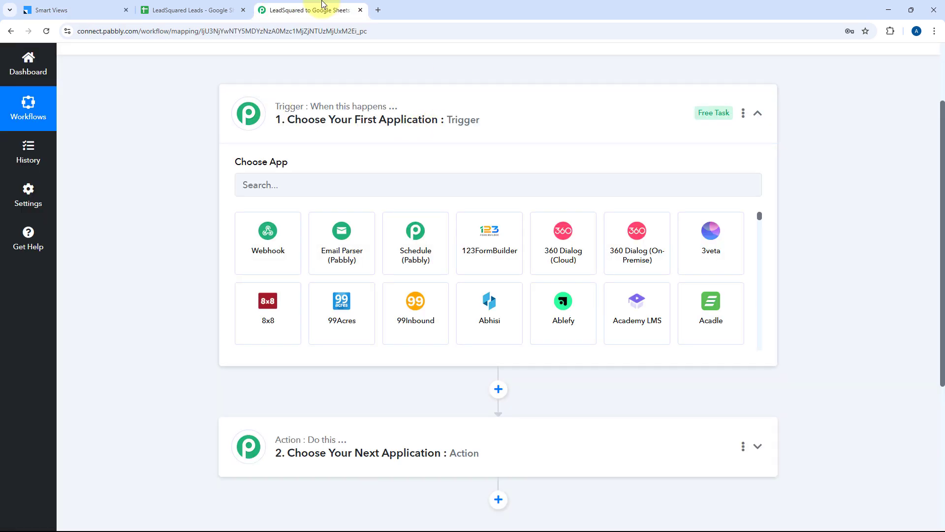
left_click(89, 10)
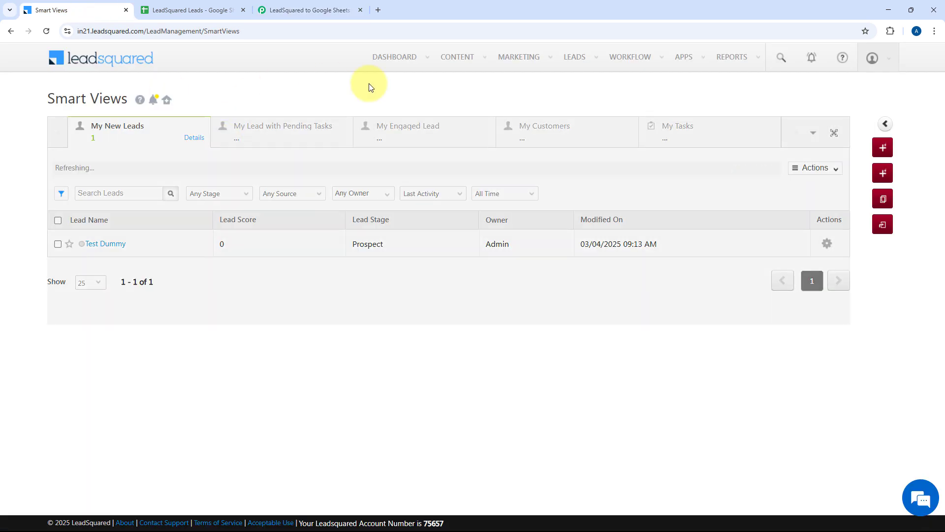
left_click(311, 10)
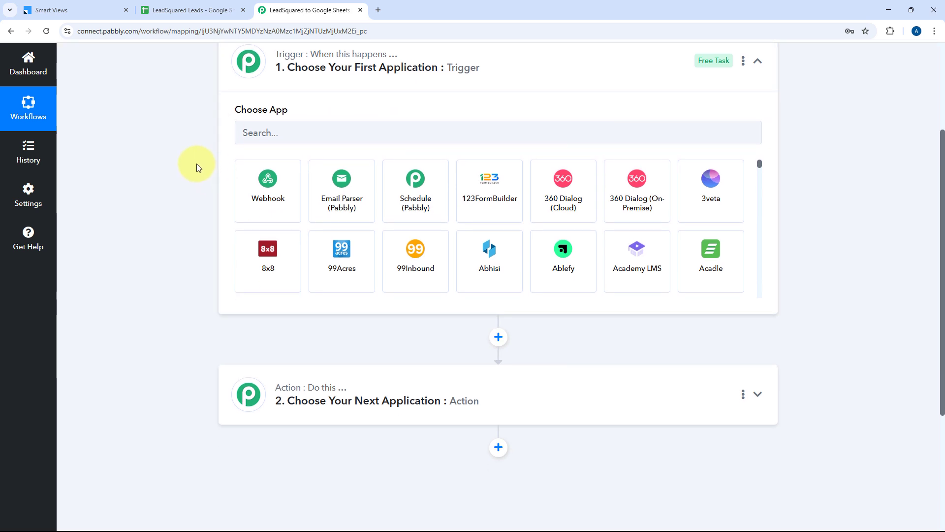
scroll(240, 130, "down", 3)
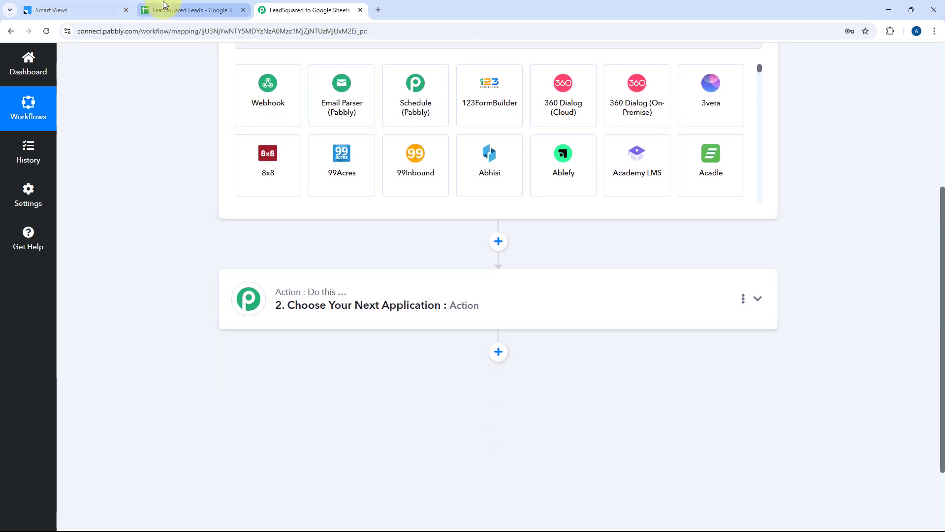
left_click(180, 10)
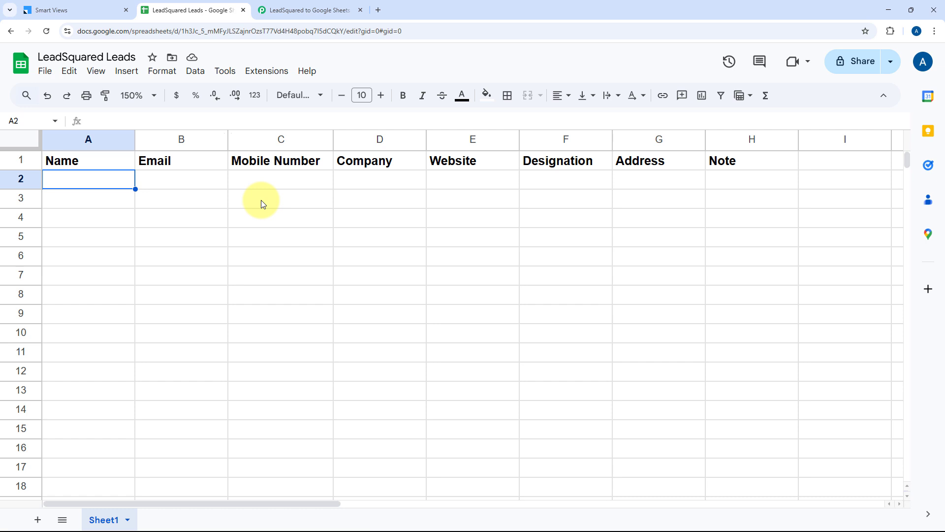
left_click(118, 8)
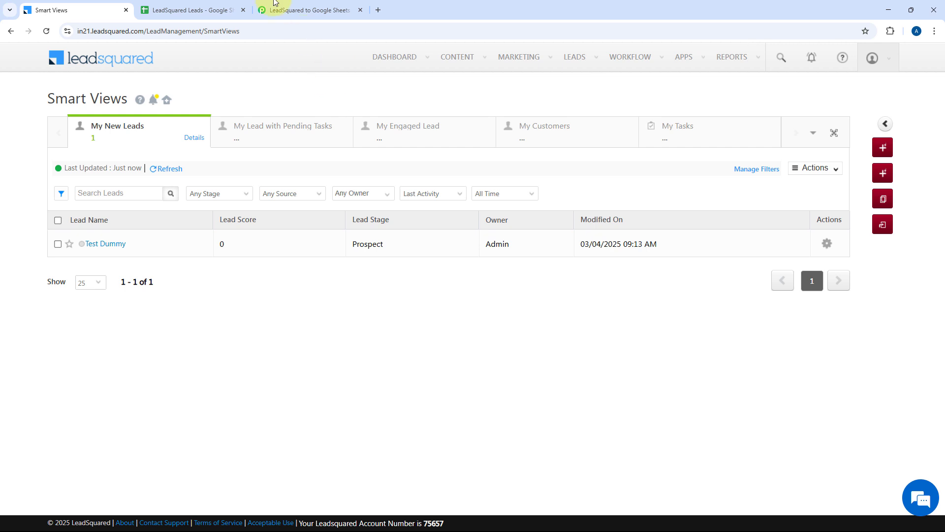
left_click(183, 9)
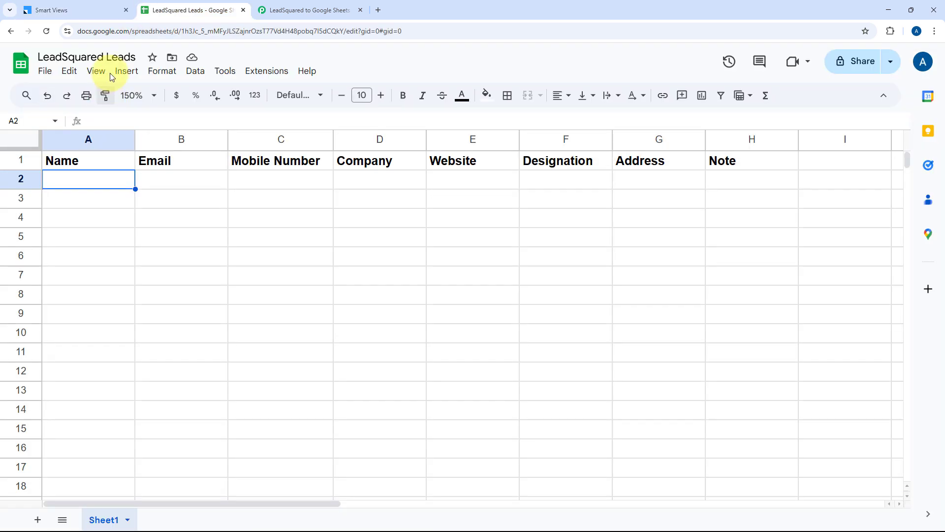
left_click(95, 10)
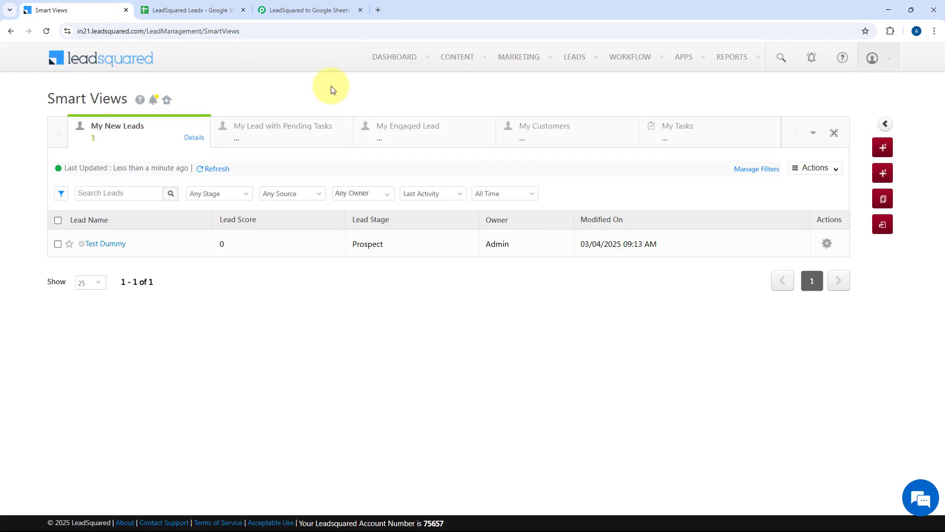
left_click(309, 7)
scroll(301, 230, "up", 3)
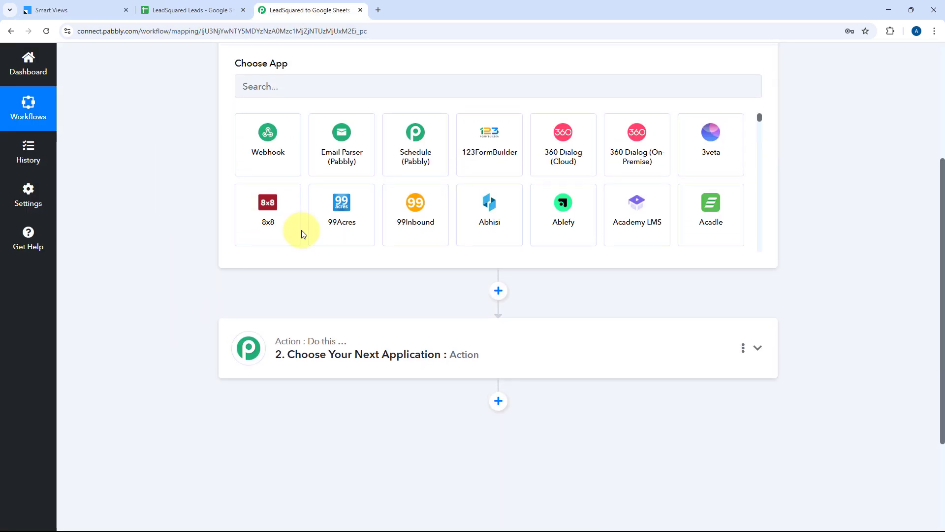
Step: Set the trigger app to LeadSquared with the New Lead trigger event
scroll(206, 185, "up", 1)
left_click(285, 183)
type("L")
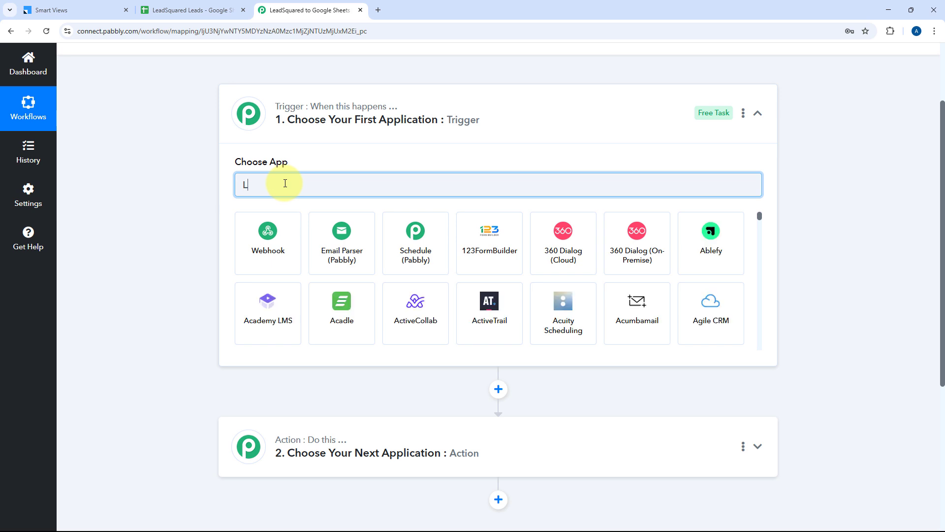
type("eadS")
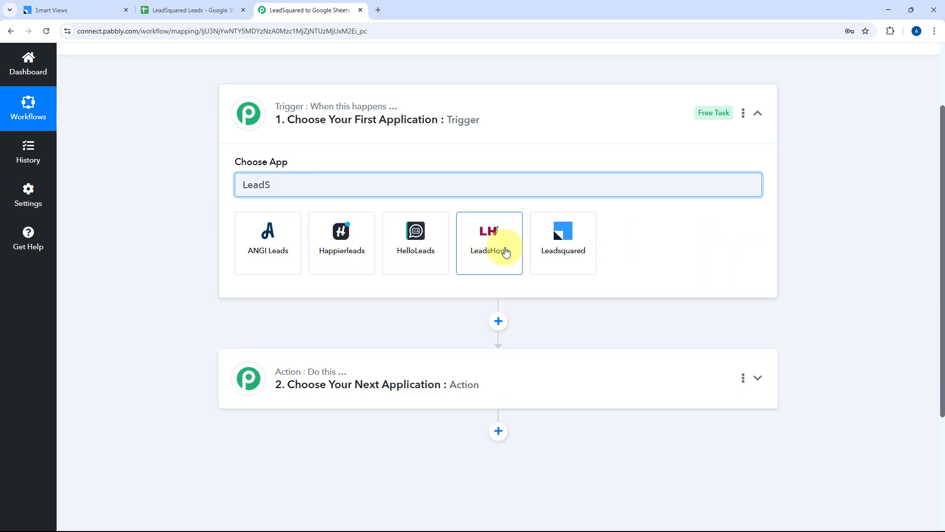
left_click(569, 251)
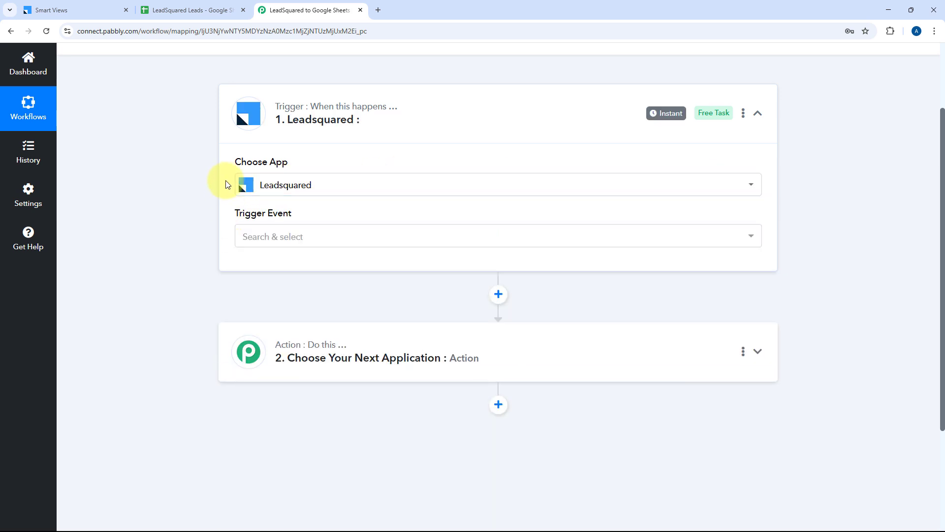
scroll(268, 120, "down", 1)
left_click(312, 190)
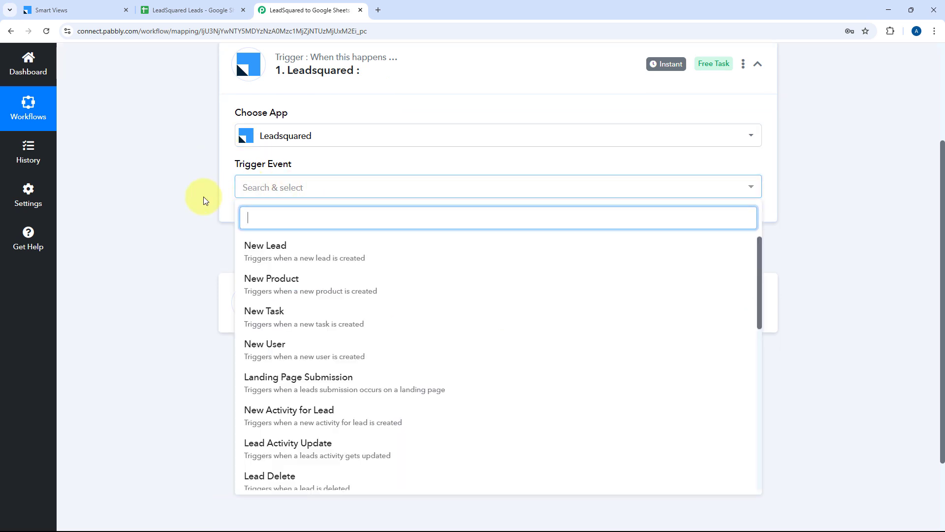
scroll(182, 211, "down", 1)
scroll(345, 243, "down", 2)
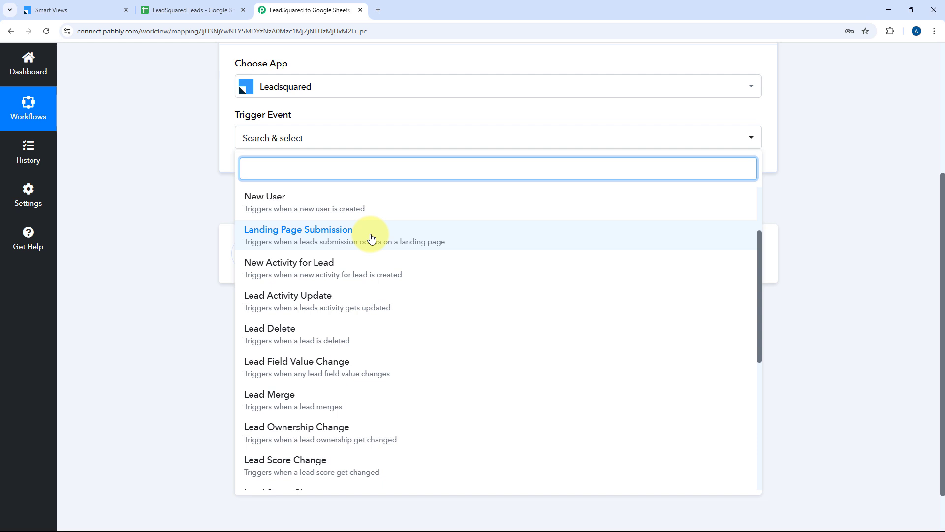
scroll(371, 239, "up", 2)
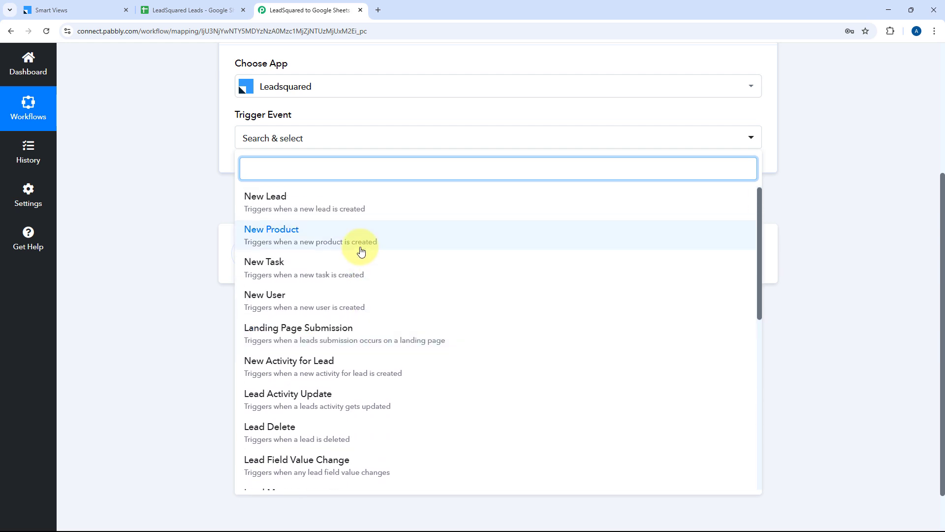
left_click(303, 196)
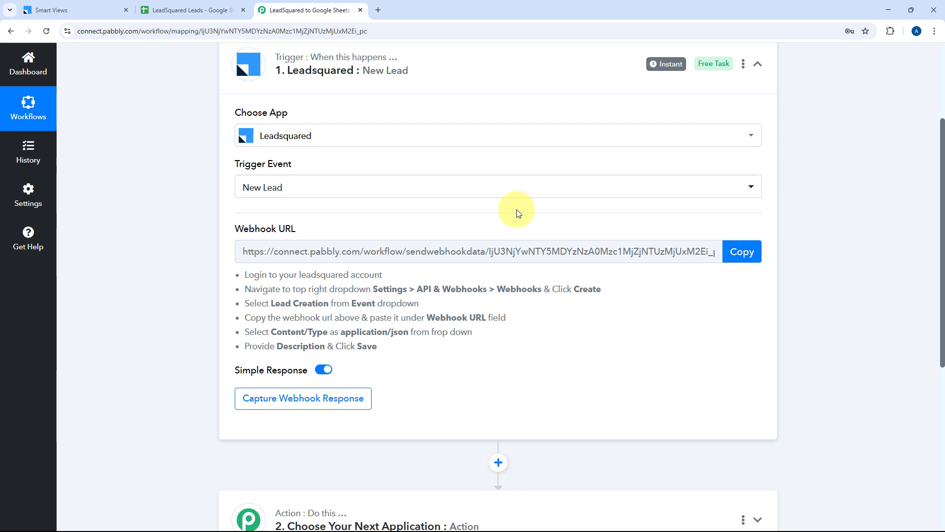
Step: Copy the New Lead webhook URL so Pabbly starts capturing a response
left_click_drag(240, 274, 521, 310)
left_click(523, 311)
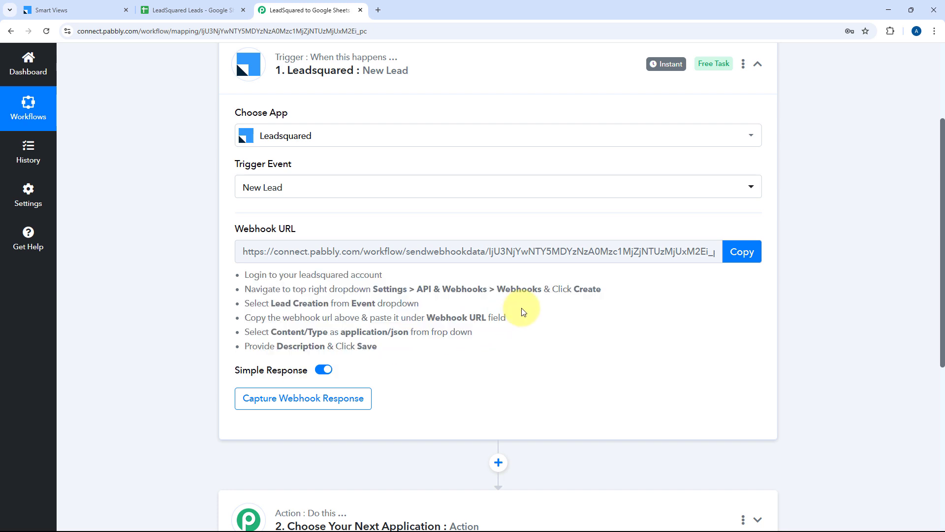
left_click(742, 251)
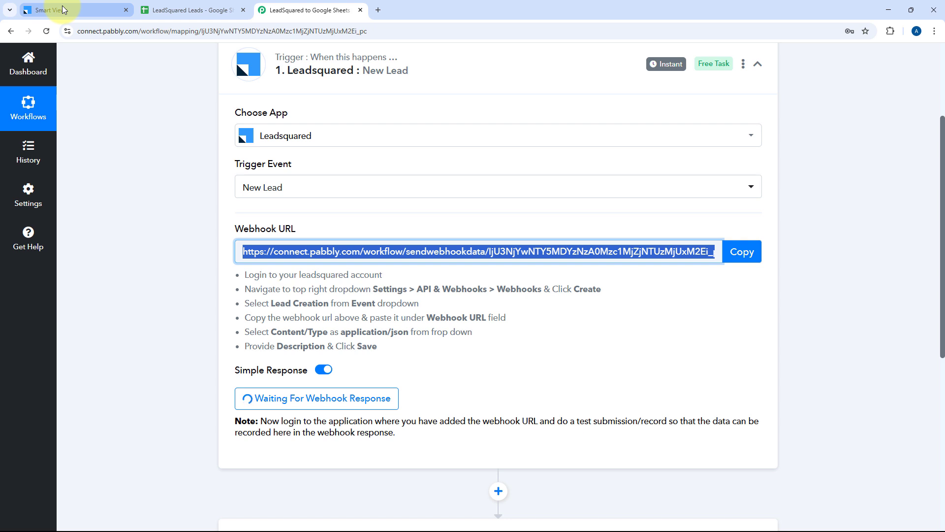
left_click(44, 10)
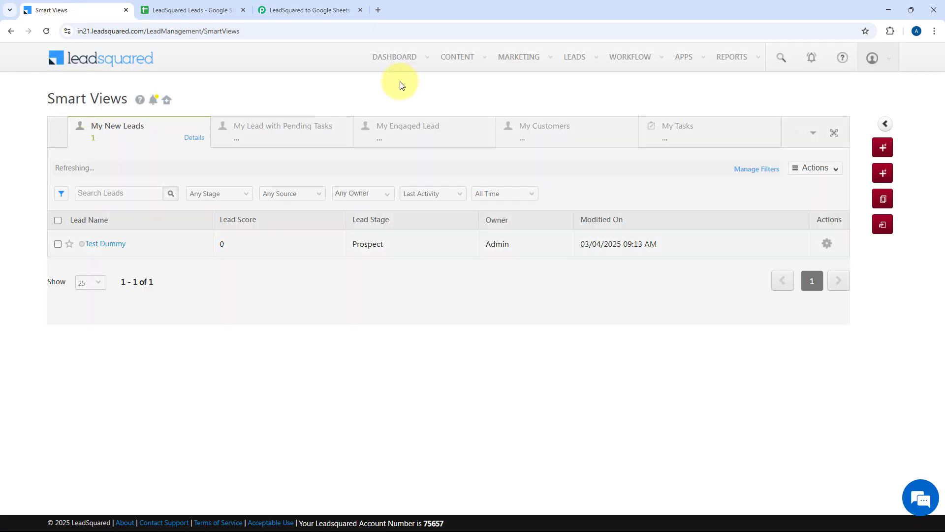
Step: Go to LeadSquared Settings > API and Webhooks > Webhooks
left_click(894, 63)
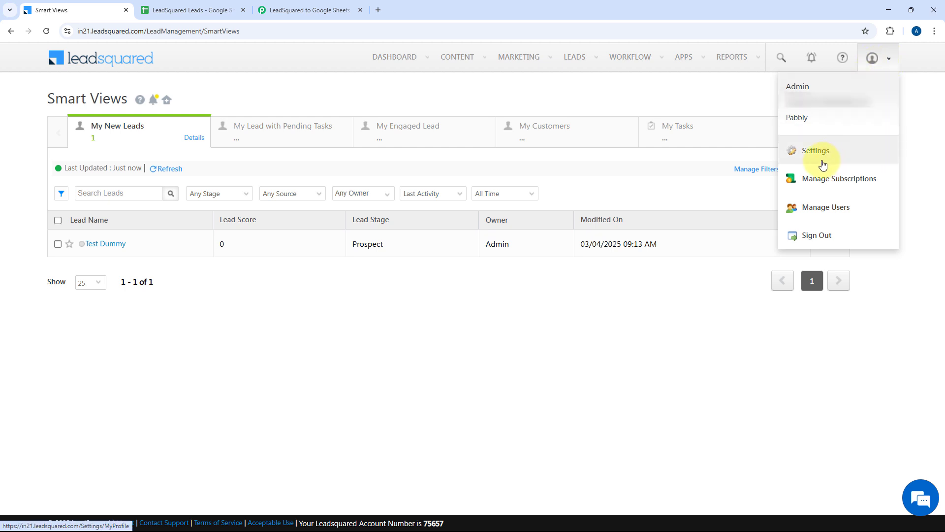
left_click(816, 154)
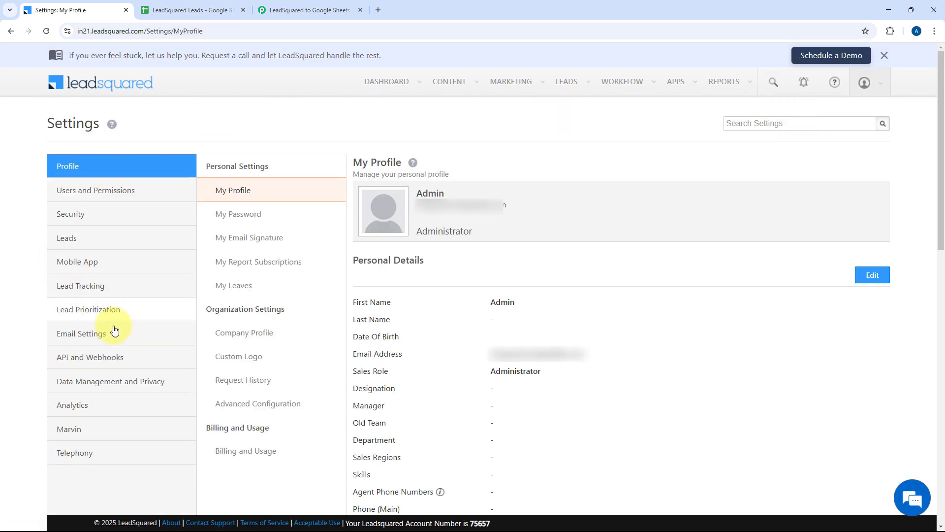
left_click(112, 360)
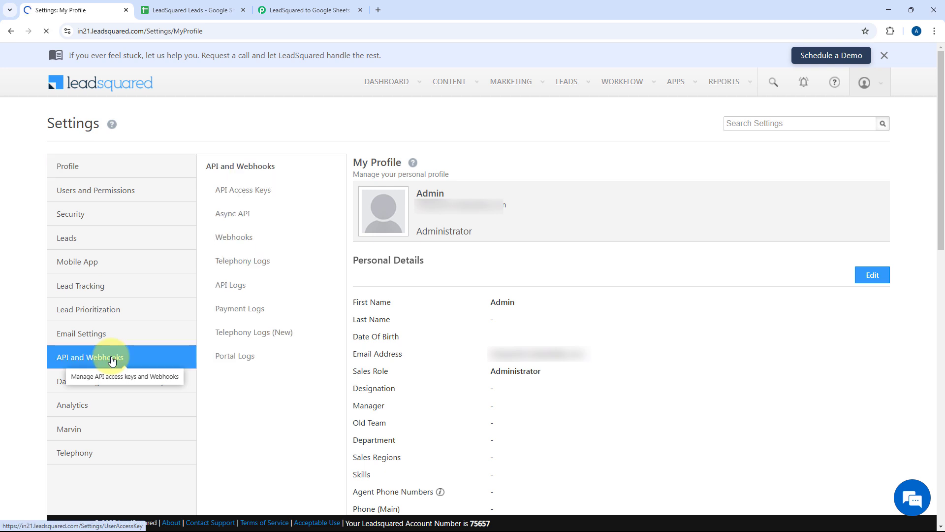
left_click(238, 241)
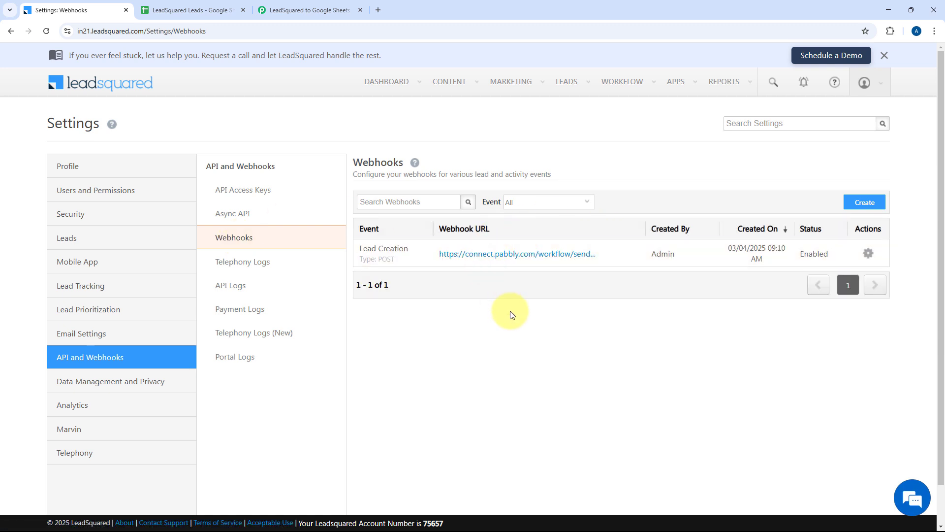
left_click(869, 206)
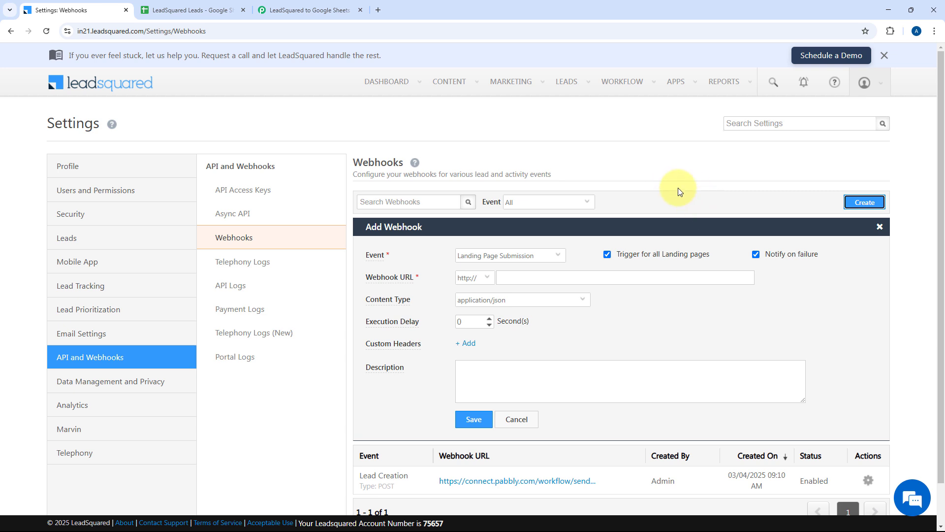
scroll(700, 200, "down", 1)
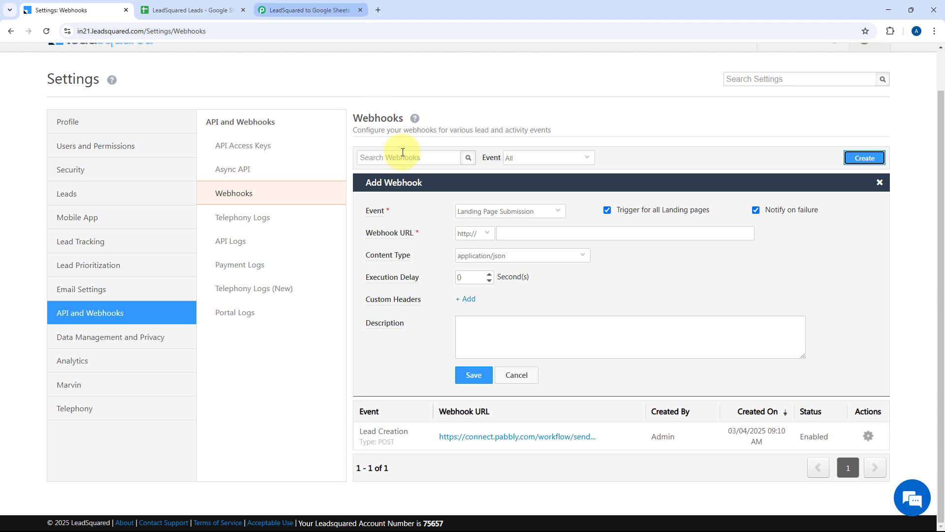
left_click(554, 217)
scroll(515, 250, "down", 3)
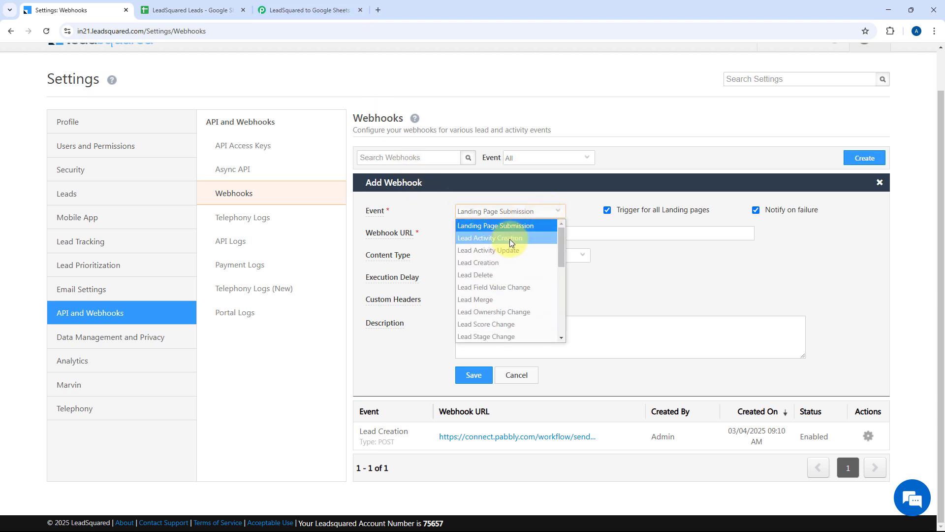
scroll(515, 250, "down", 10)
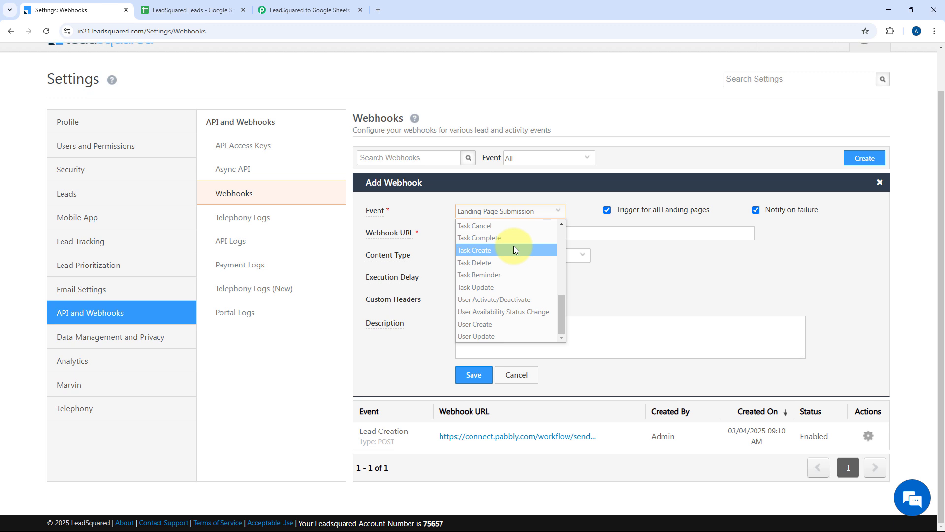
scroll(515, 249, "up", 12)
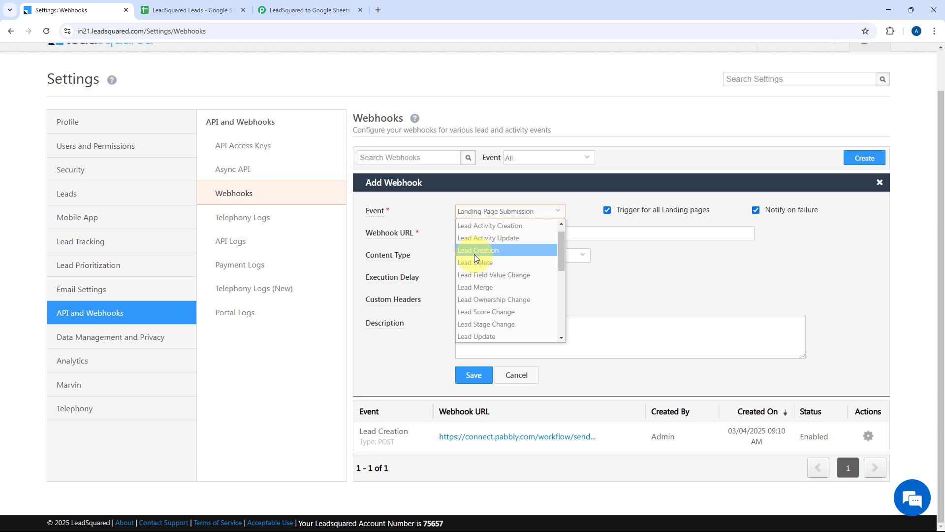
left_click(476, 254)
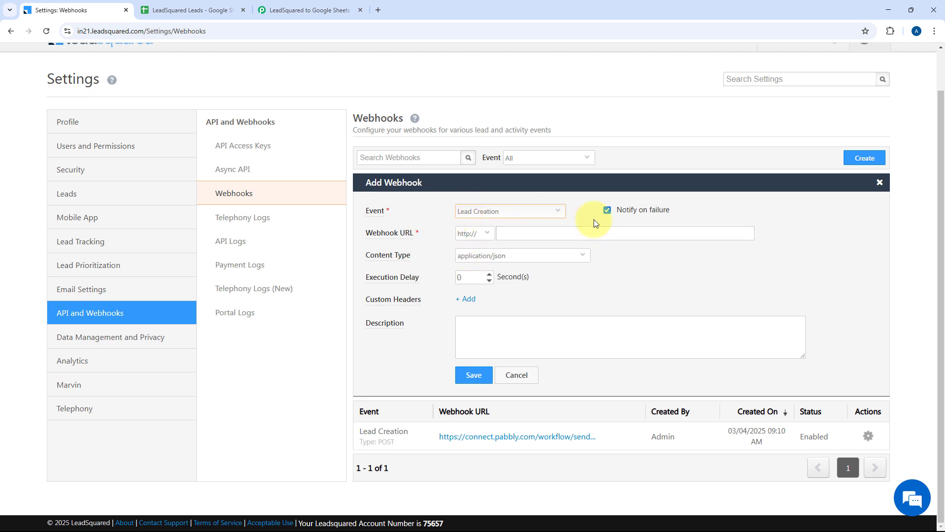
left_click(490, 236)
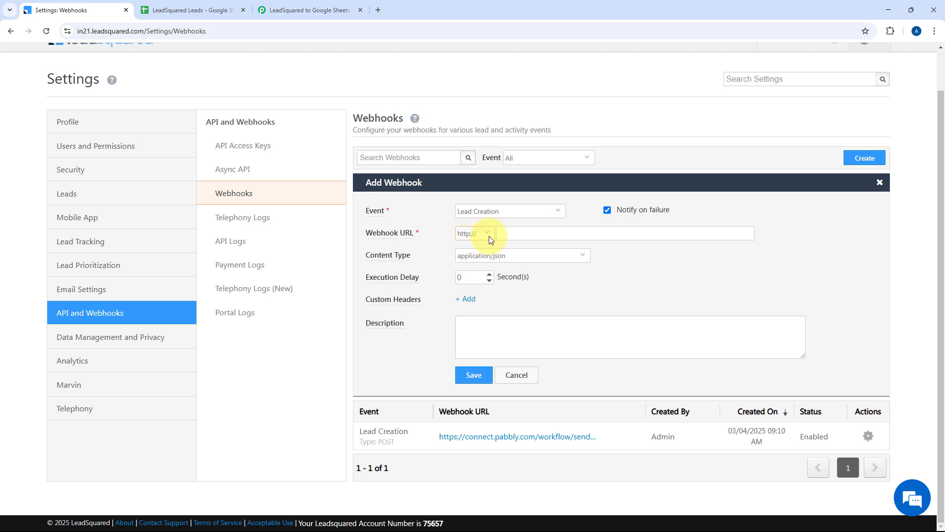
left_click(480, 254)
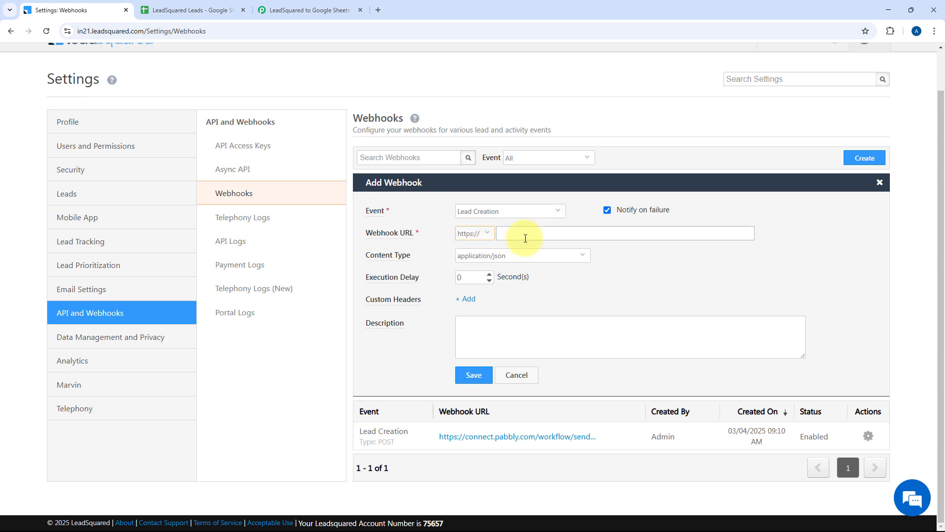
left_click(306, 9)
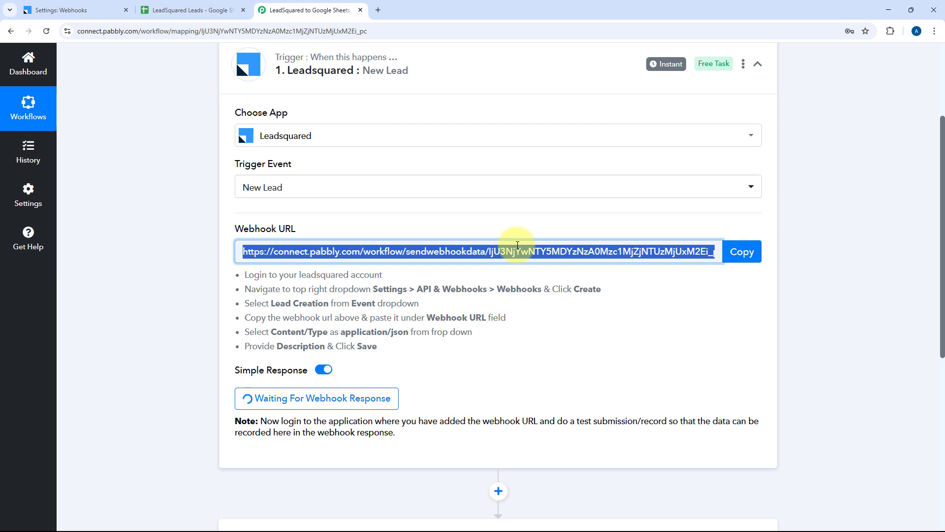
left_click(724, 251)
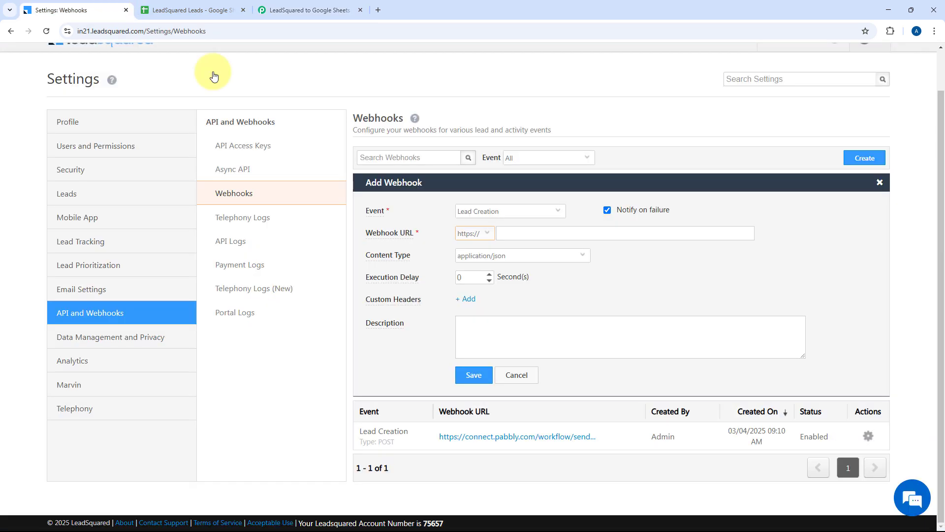
left_click(74, 10)
right_click(522, 234)
left_click(539, 333)
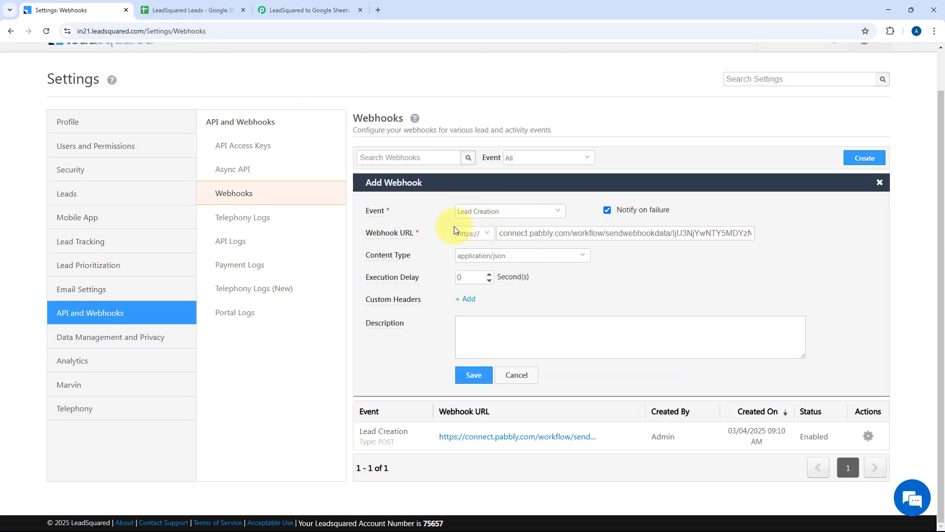
left_click(489, 238)
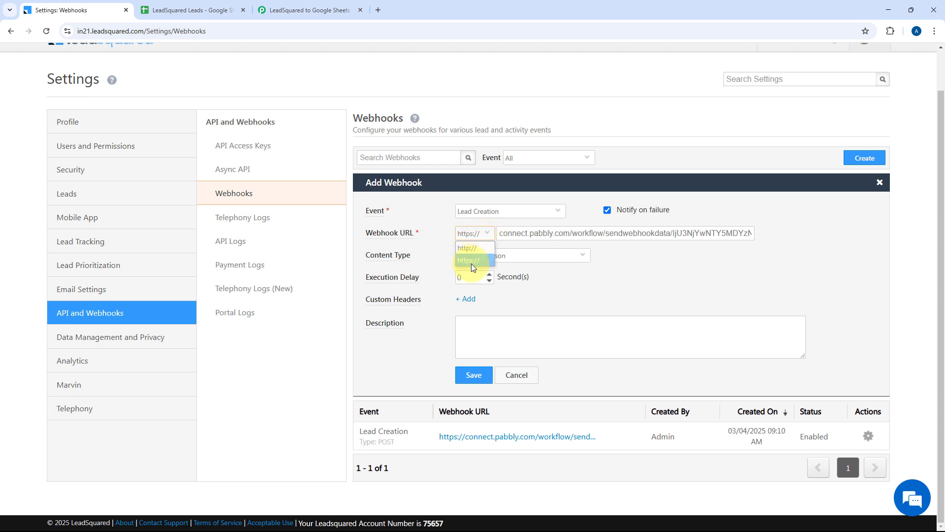
left_click(471, 267)
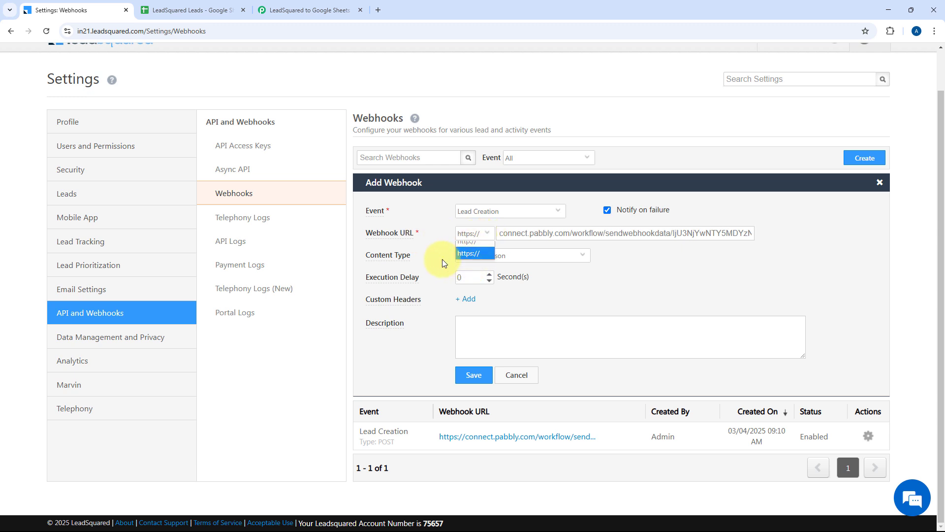
left_click(499, 255)
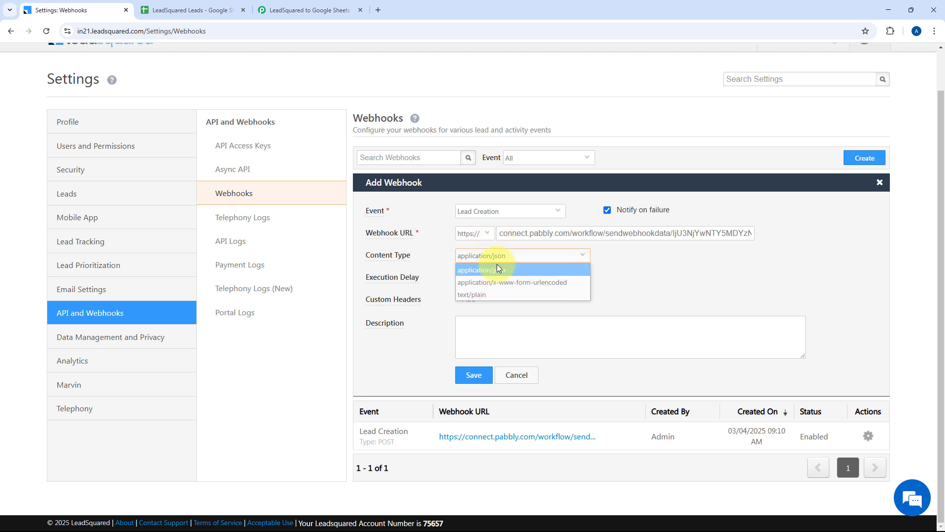
left_click(497, 269)
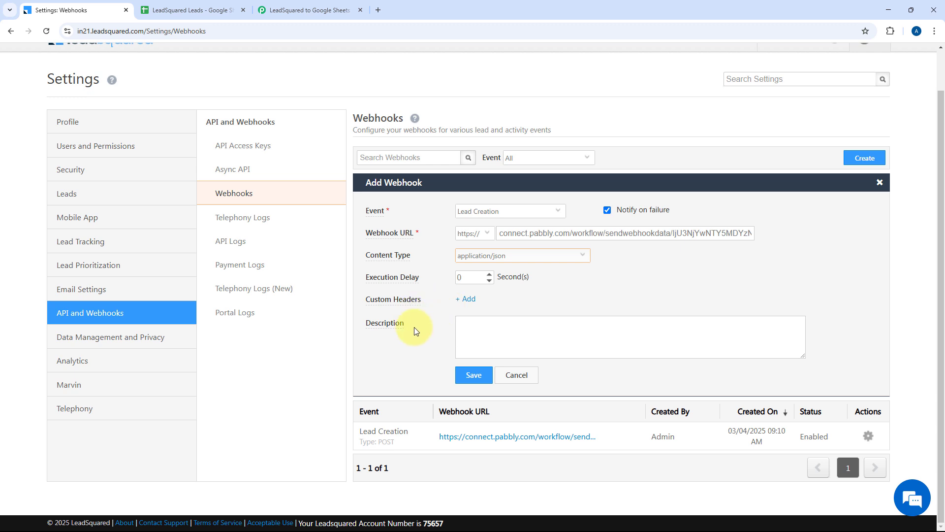
left_click(468, 378)
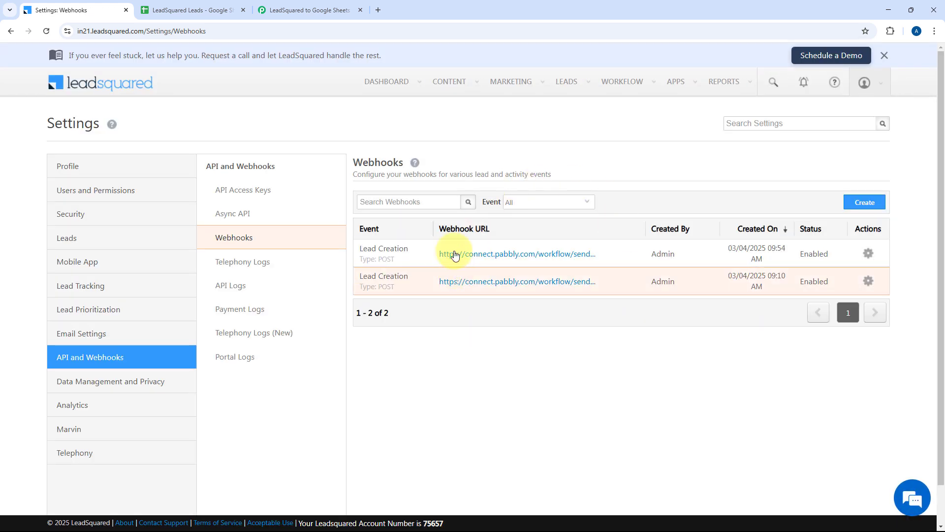
Step: Re-capture the webhook response in Pabbly and confirm with Yes
left_click(308, 10)
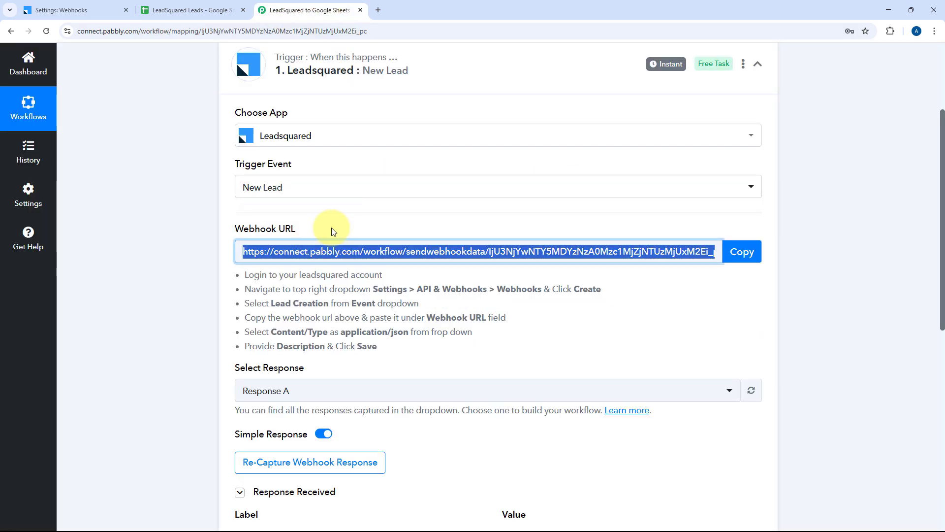
scroll(433, 222, "down", 3)
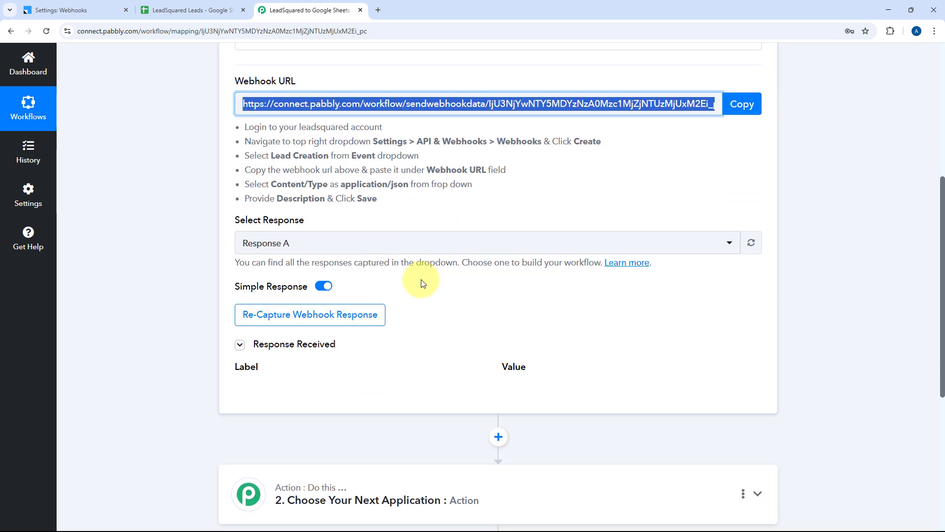
left_click(480, 307)
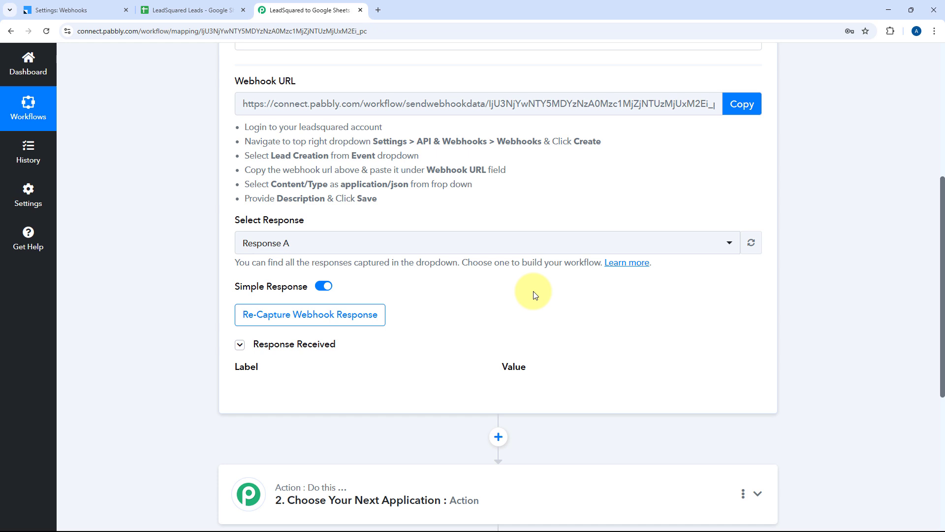
left_click(282, 319)
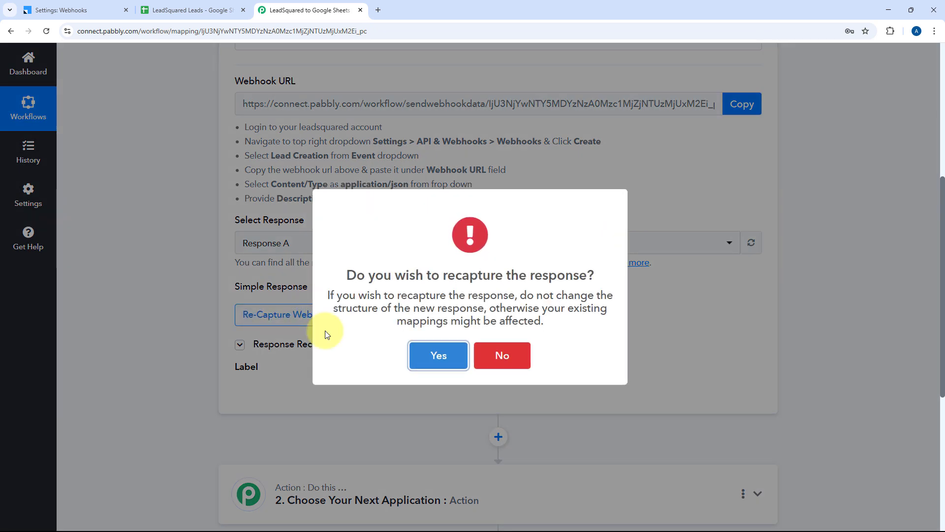
left_click(438, 355)
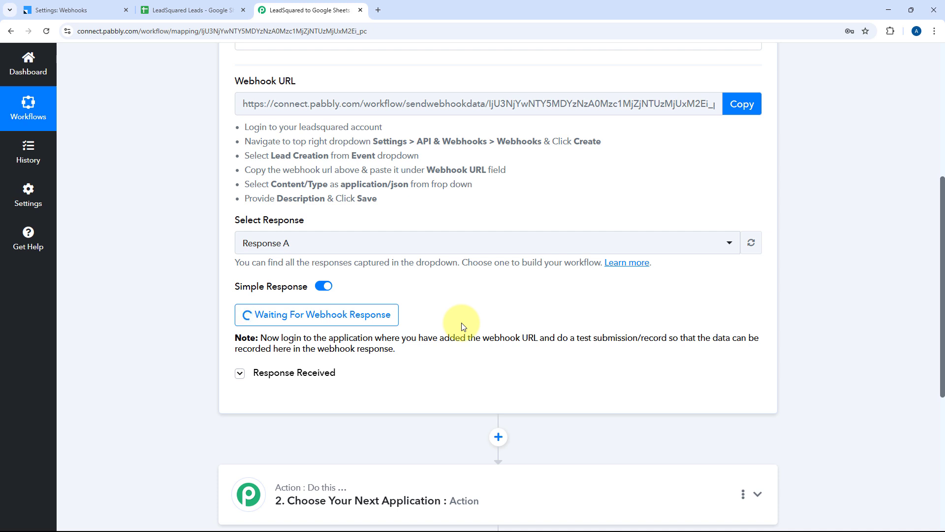
Step: Open Add New Lead from Smart Views and enter the lead's name and e-mail
left_click(69, 10)
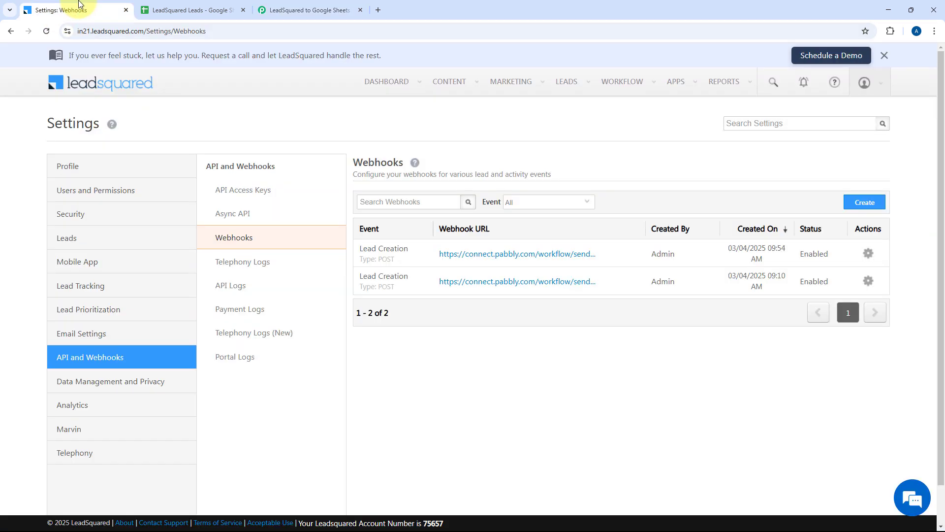
left_click(568, 89)
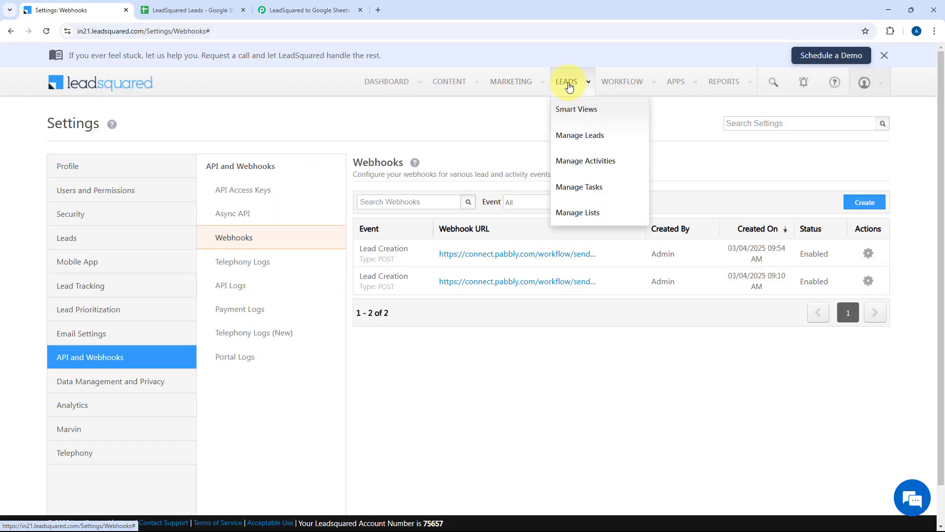
left_click(571, 117)
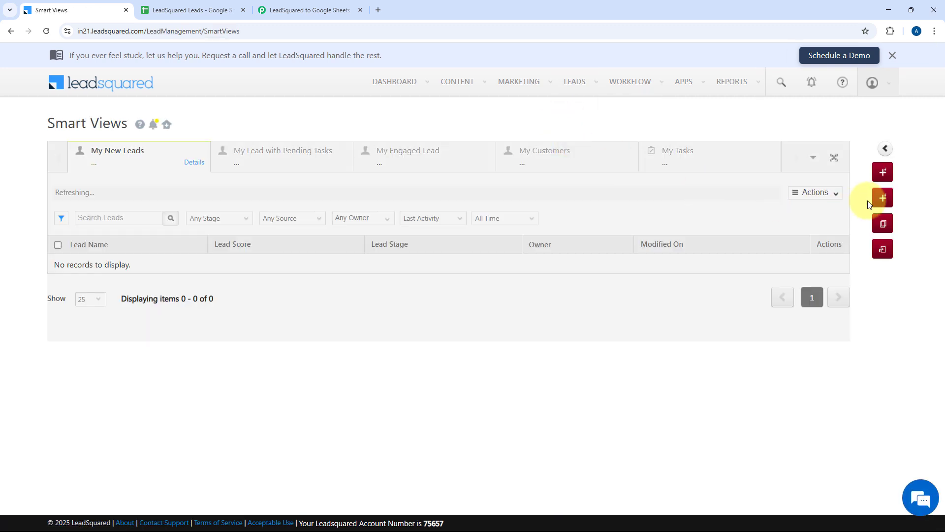
left_click(881, 200)
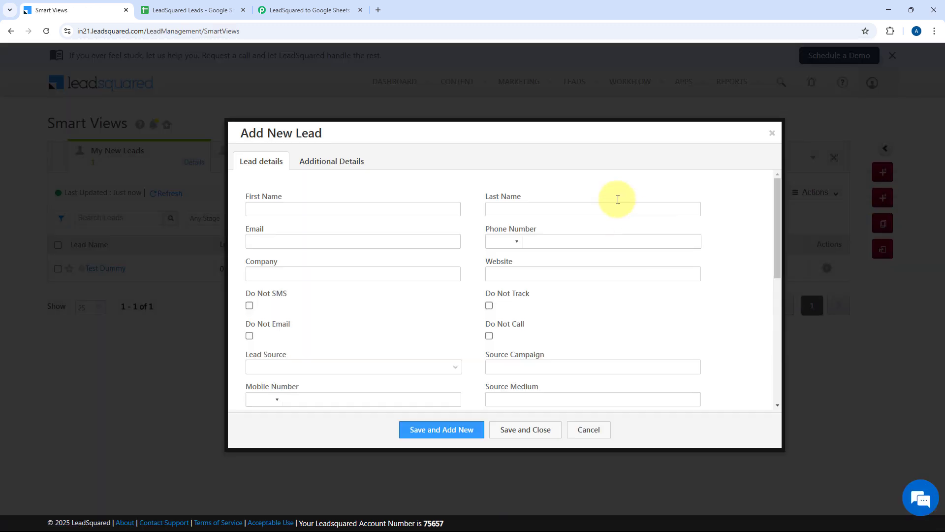
left_click(351, 208)
type("Demo")
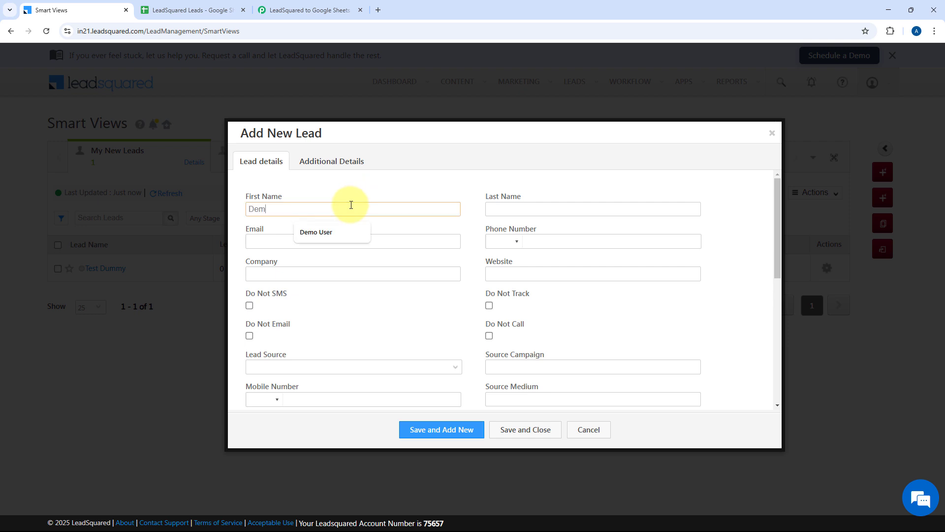
key("Tab")
type("Us")
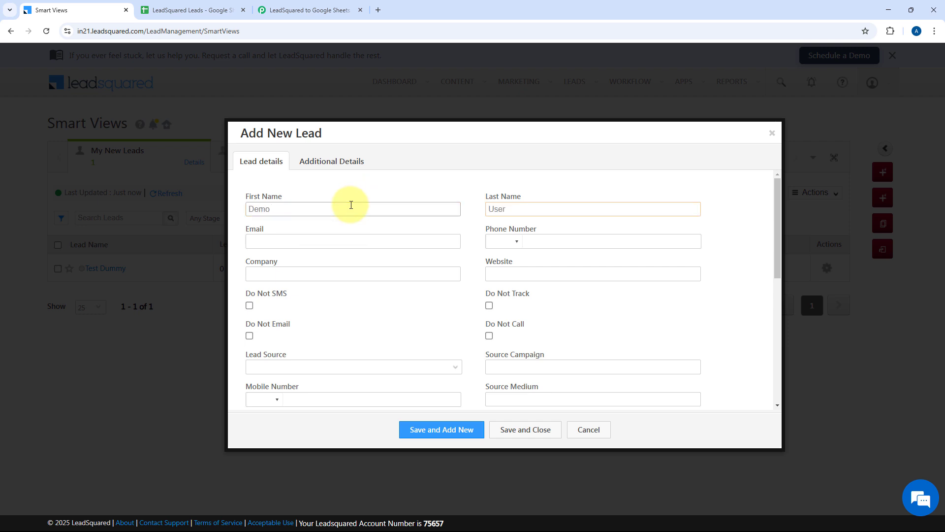
key("Tab")
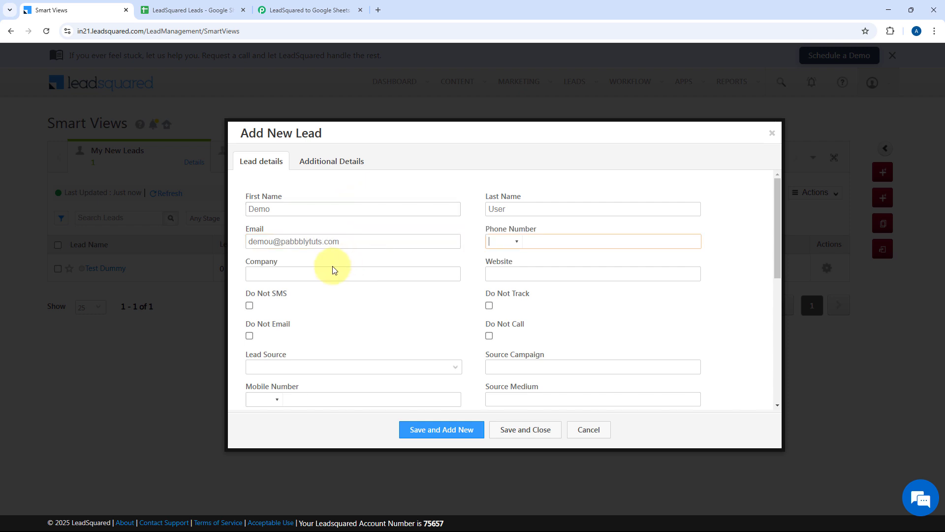
left_click(332, 268)
type("Pabbly")
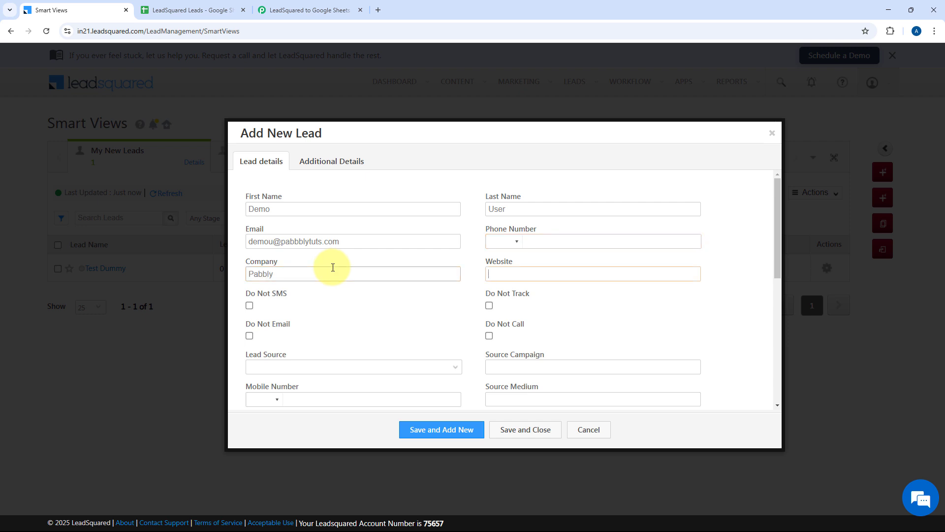
type("www.pabblytuts.com")
scroll(332, 267, "down", 1)
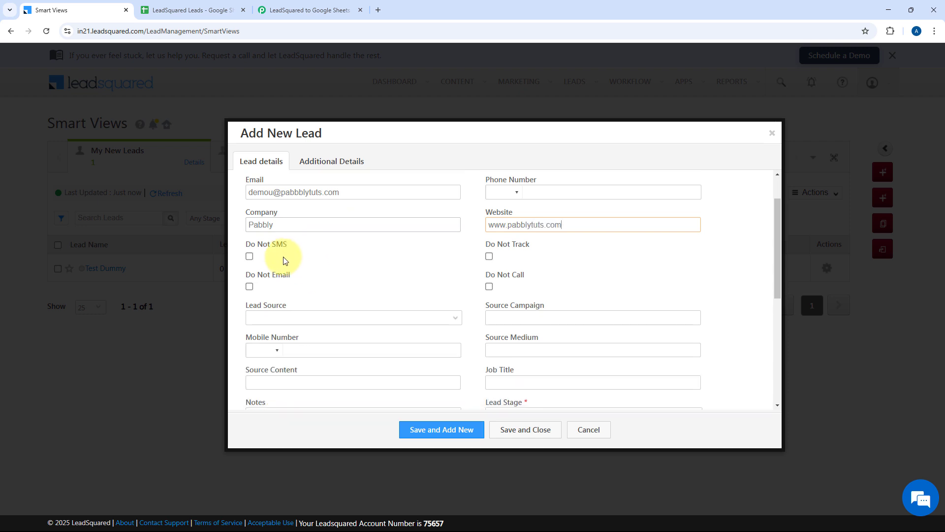
left_click(249, 257)
left_click(250, 287)
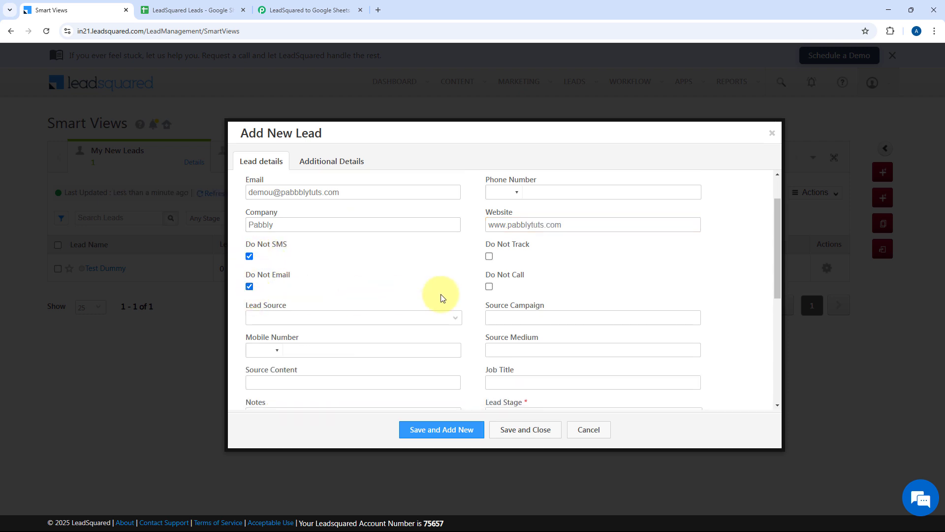
left_click(489, 287)
scroll(399, 265, "down", 1)
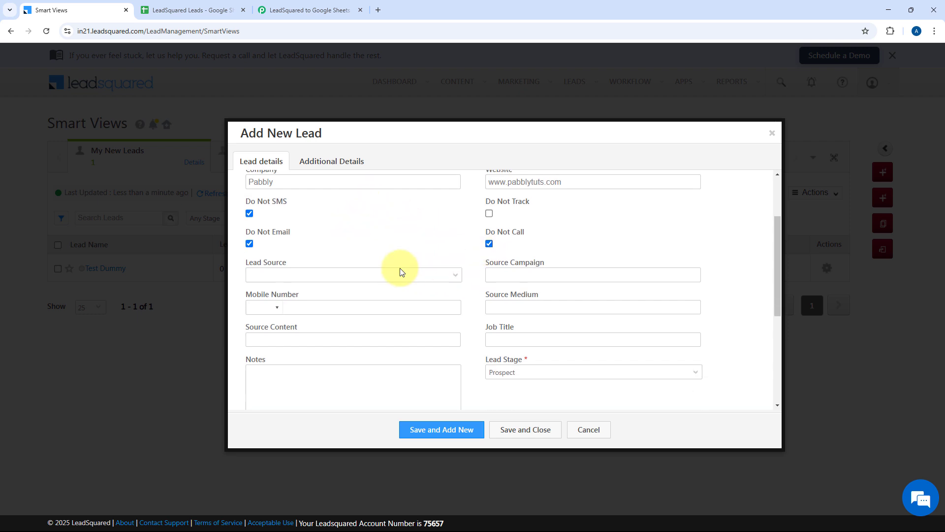
left_click(377, 269)
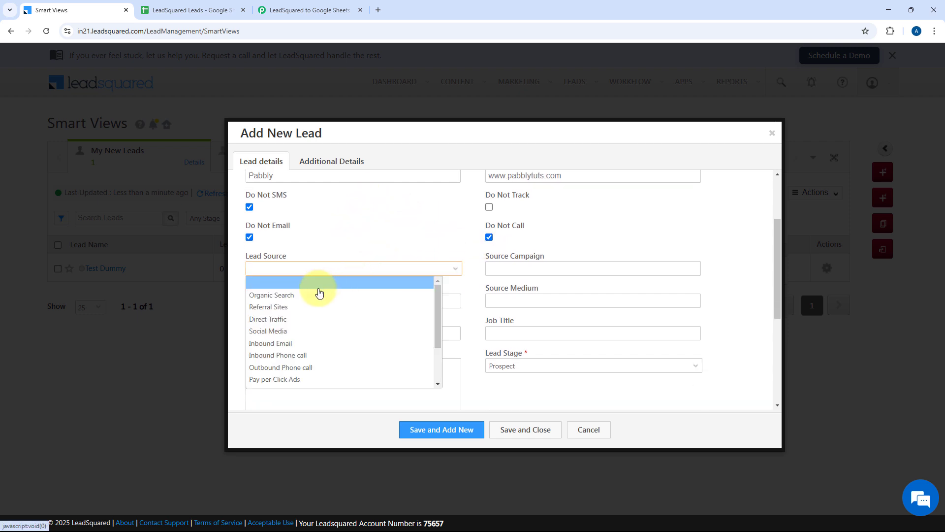
left_click(296, 330)
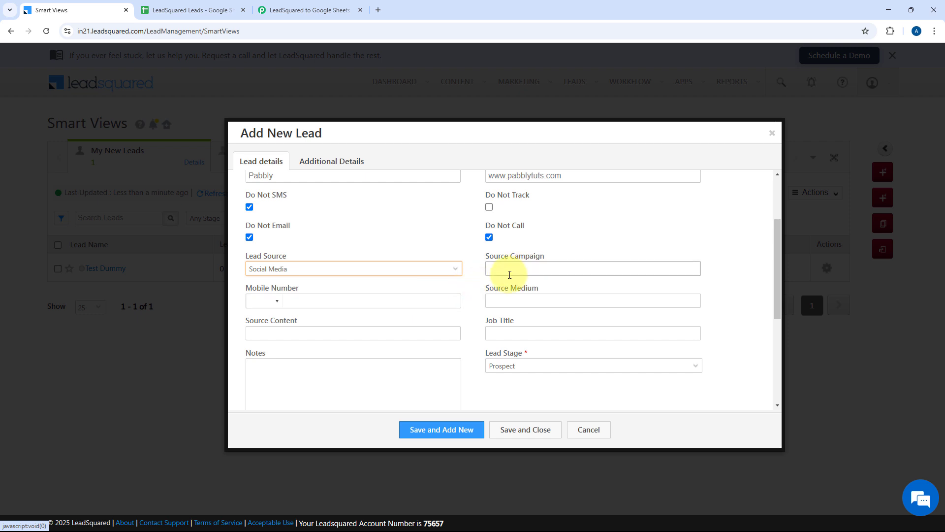
Step: Enter the lead's mobile number and job title Senior Developer
left_click(263, 300)
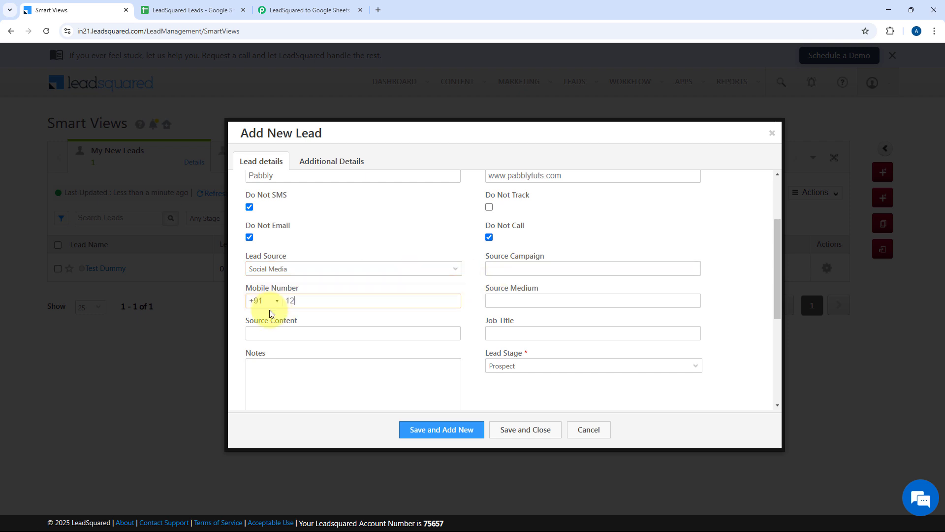
left_click(502, 336)
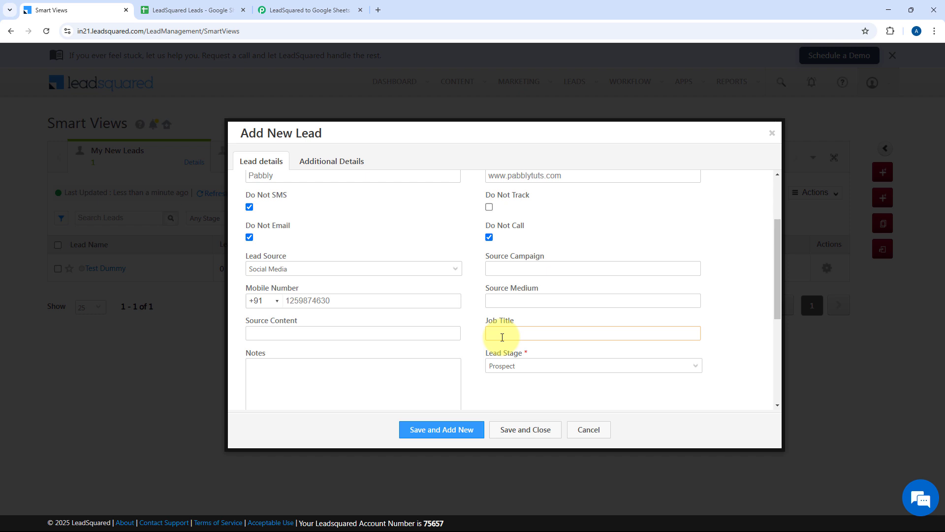
type("Senior Developer")
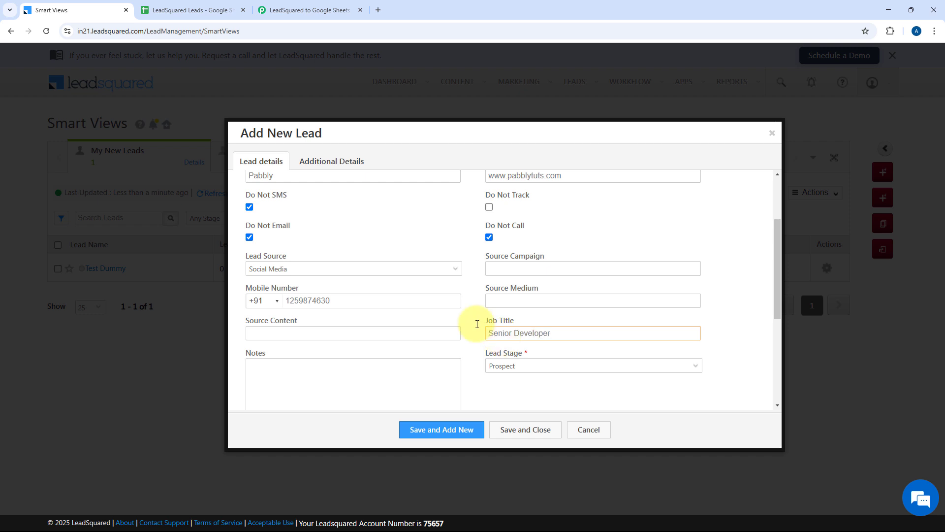
Step: Add the note 'We are setting up this automation.', correcting its typos
scroll(468, 322, "down", 1)
scroll(509, 337, "down", 1)
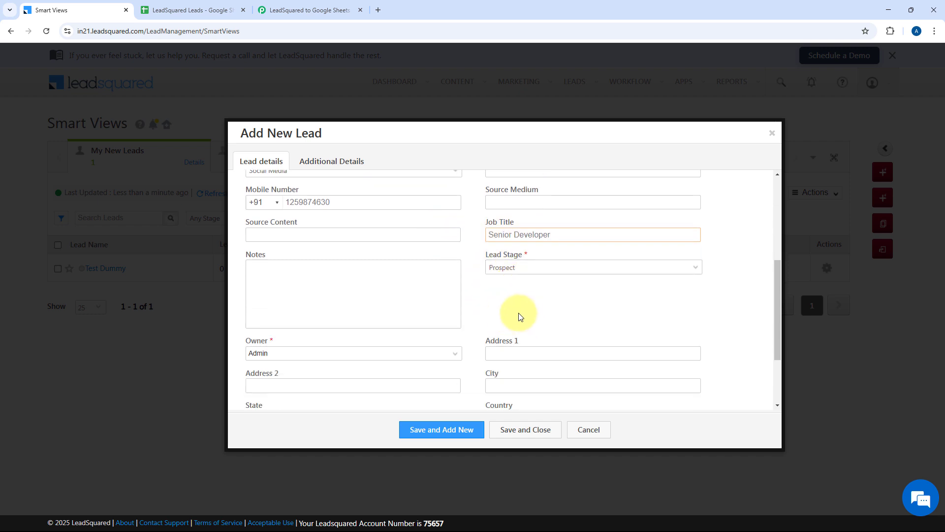
left_click(329, 287)
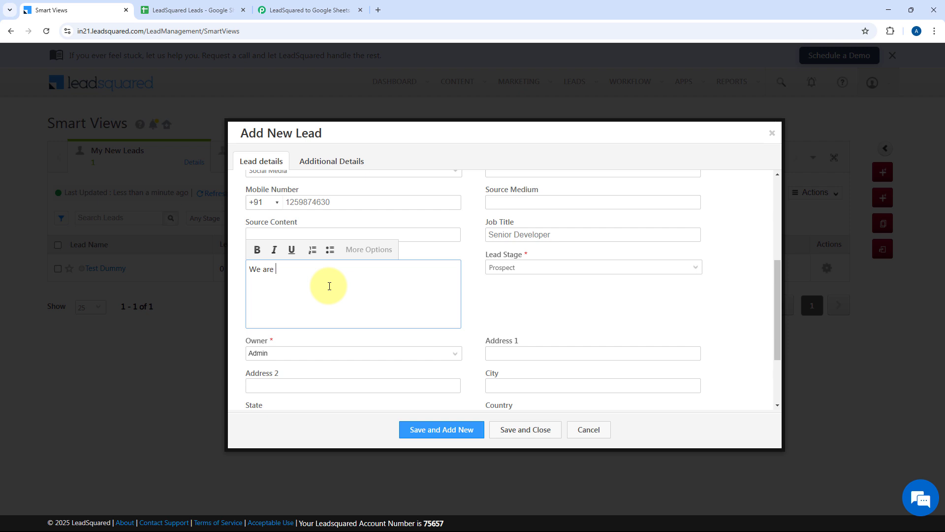
type("We are settingy")
key("BackSpace")
key("BackSpace")
key("BackSpace")
type("upthis autim")
left_click(313, 270)
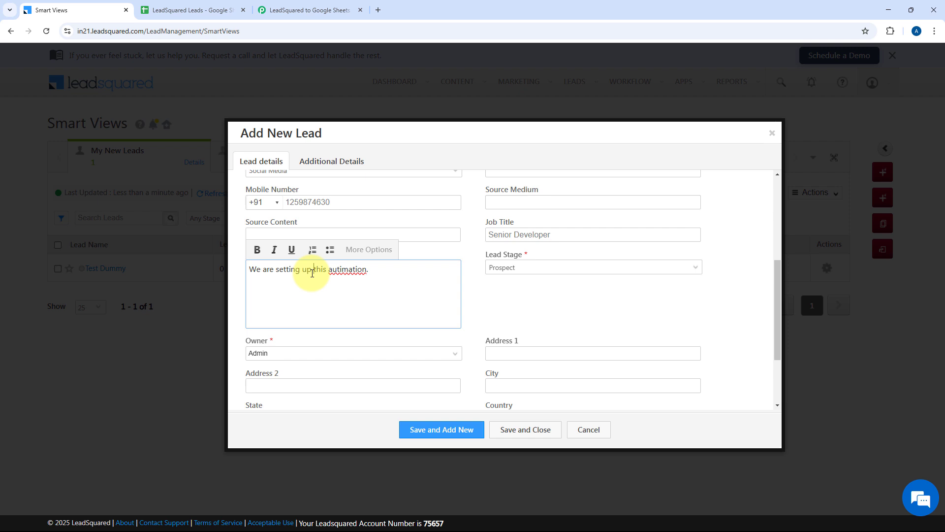
right_click(347, 277)
double_click(334, 269)
right_click(334, 269)
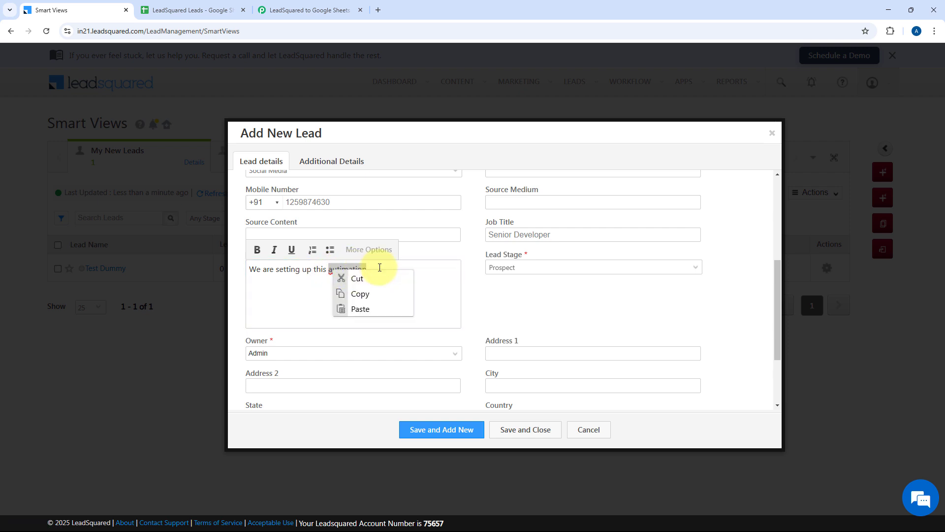
left_click(380, 269)
double_click(346, 270)
type("a")
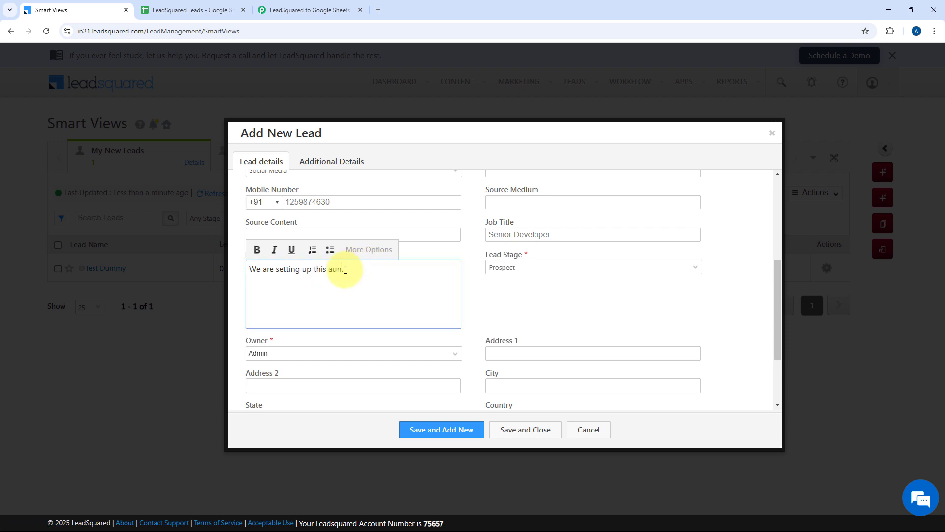
type("utomation.")
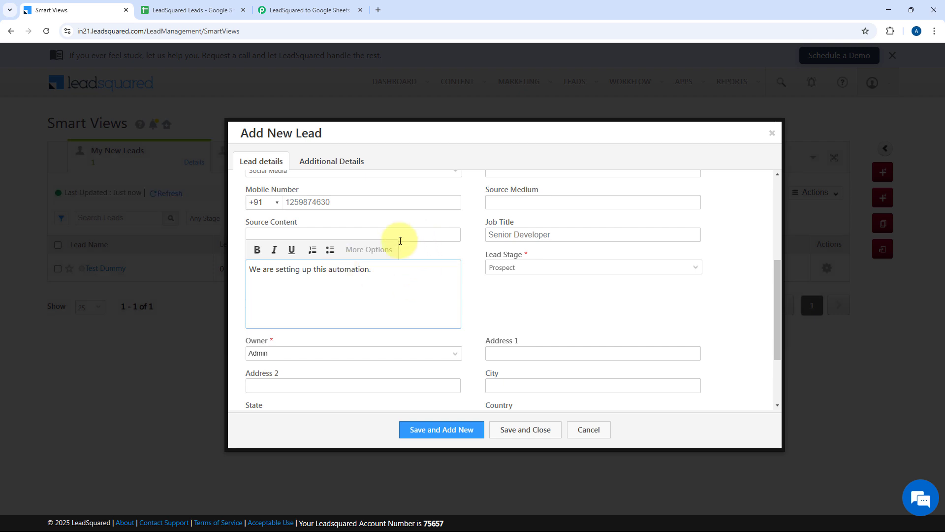
scroll(469, 235, "up", 2)
scroll(472, 229, "down", 2)
scroll(473, 226, "down", 2)
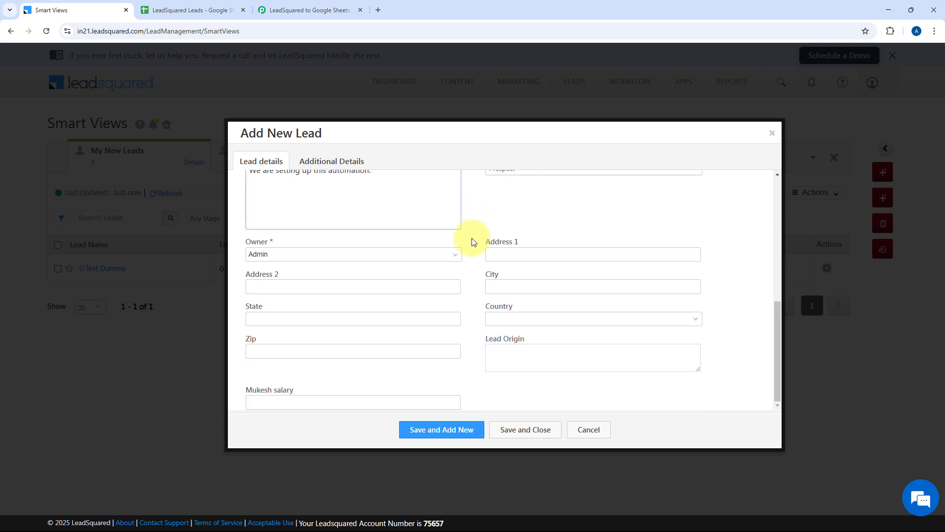
Step: Fill in the lead's street address, city, state, country India and postal code
left_click(182, 10)
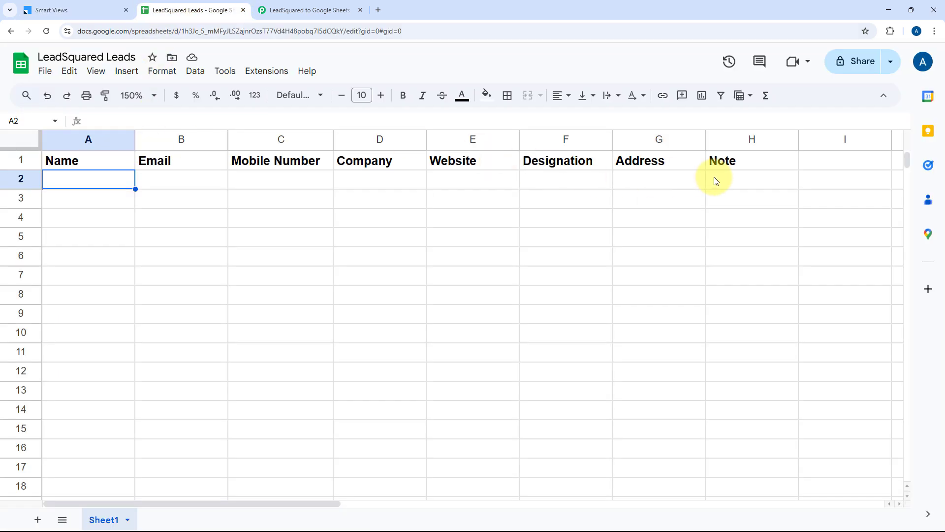
left_click(68, 5)
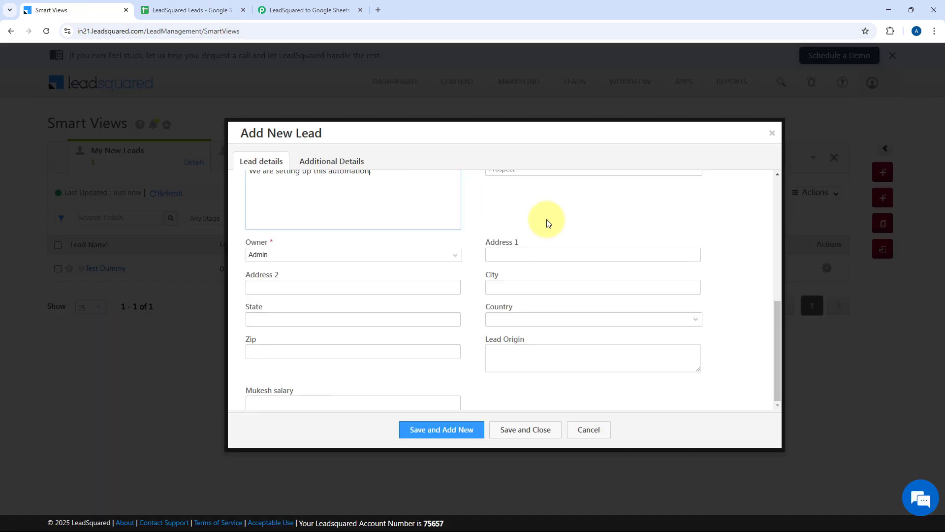
left_click(532, 254)
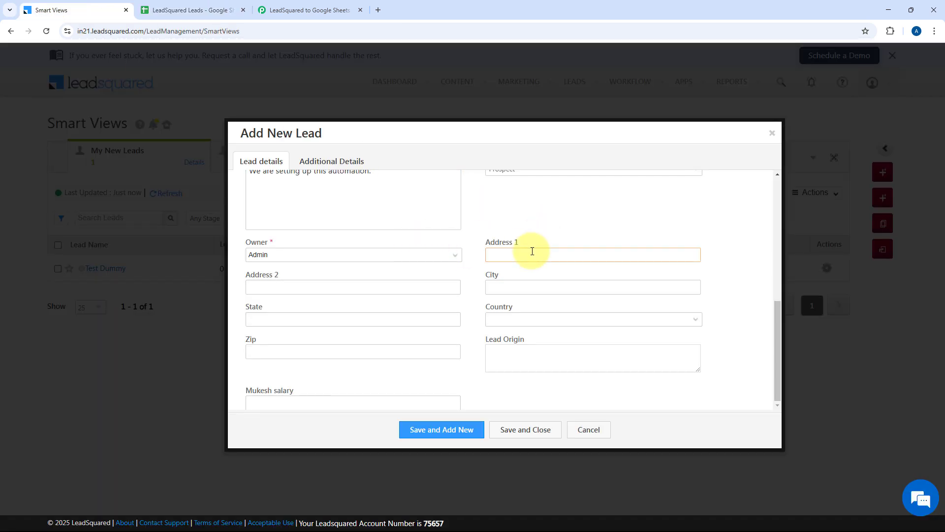
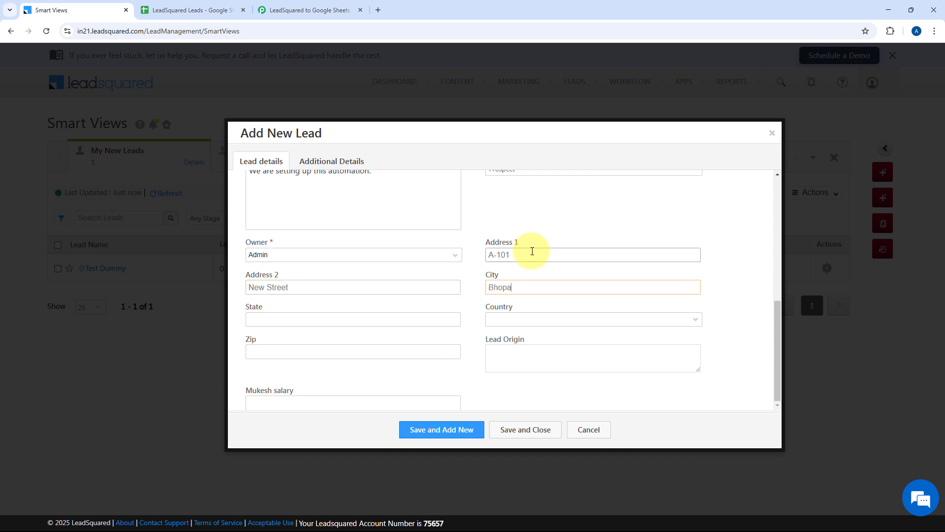
key("Tab")
type("Madhya Praadesh")
key("BackSpace")
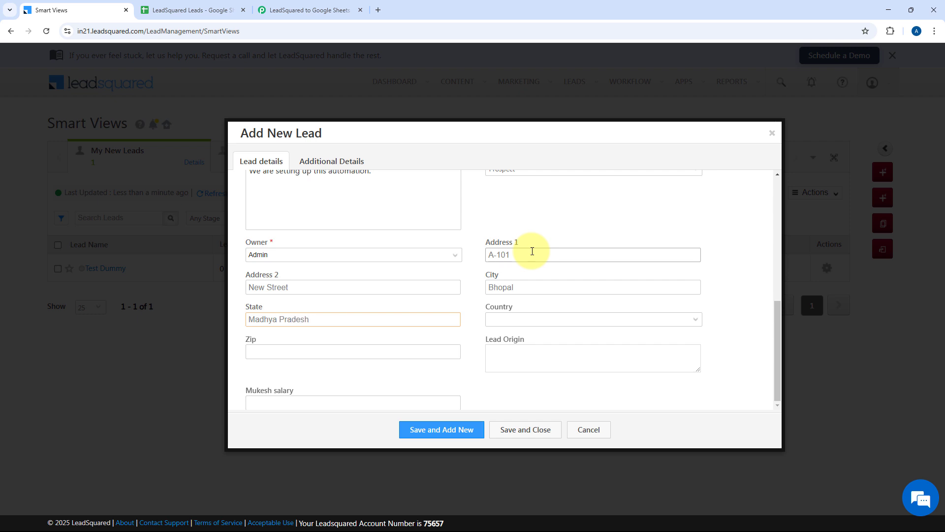
key("Tab")
type("in")
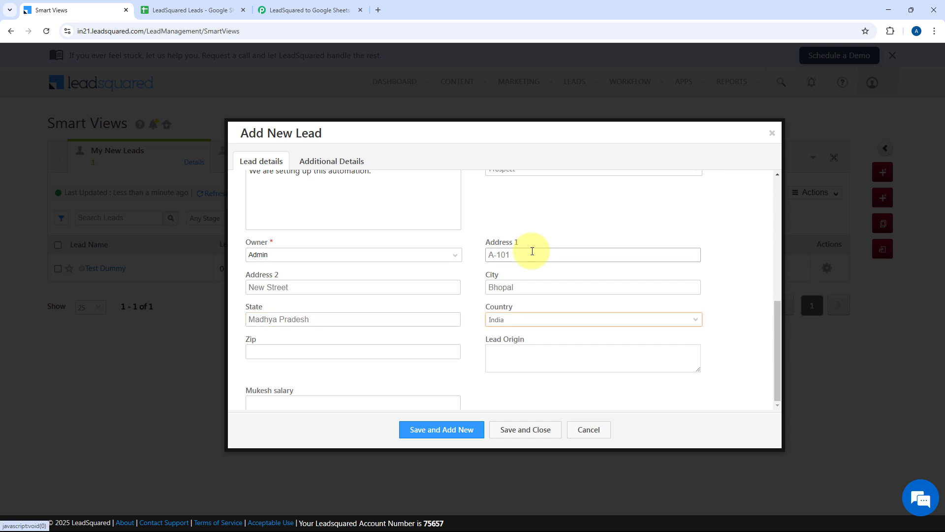
left_click(374, 349)
type("462016")
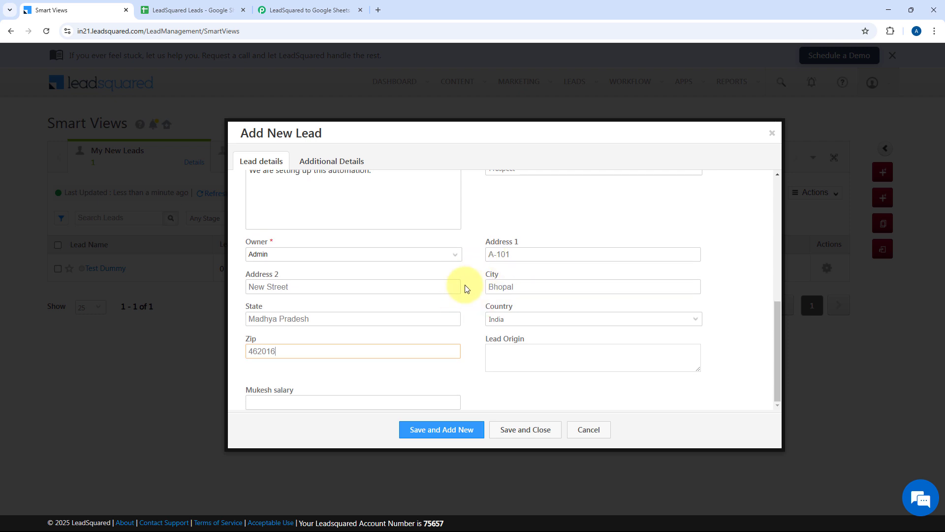
Step: Save and close the new lead, dismissing Chrome's save-address prompt
scroll(491, 292, "up", 2)
scroll(493, 290, "up", 1)
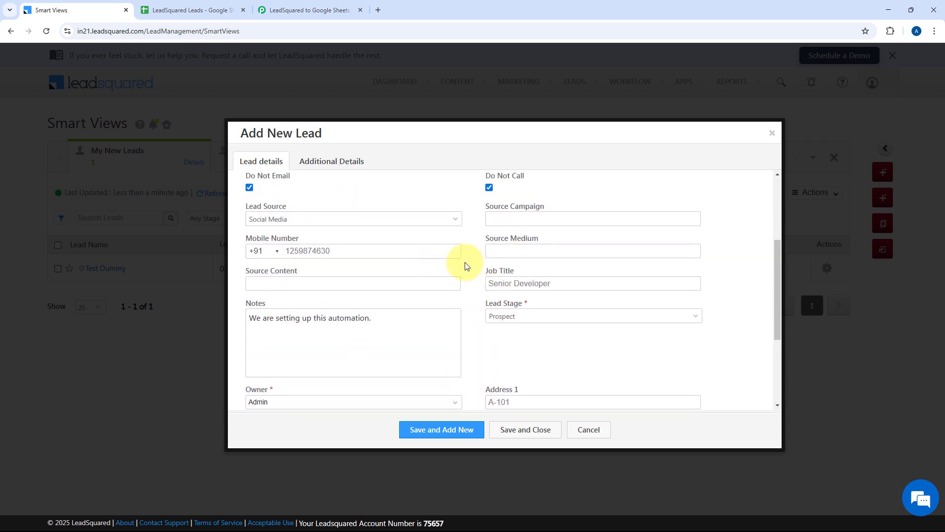
scroll(467, 267, "up", 3)
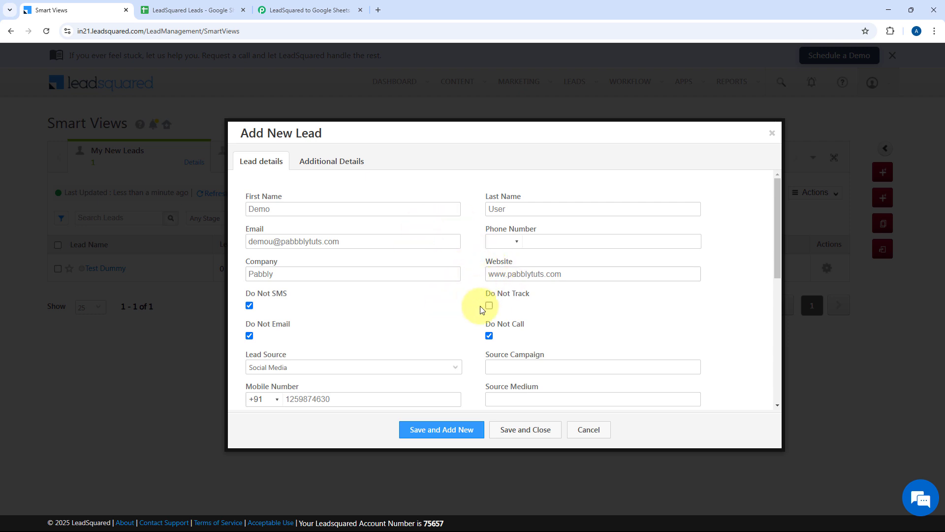
scroll(480, 305, "down", 3)
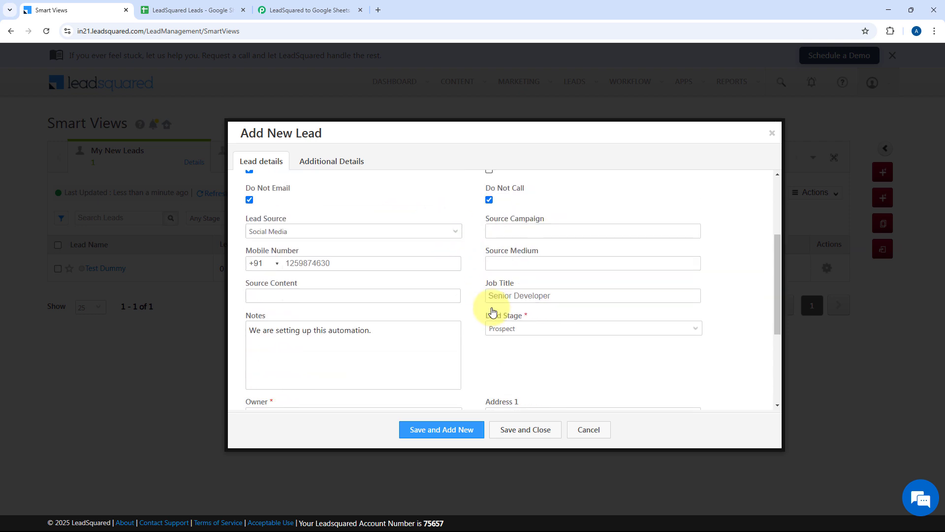
left_click(525, 431)
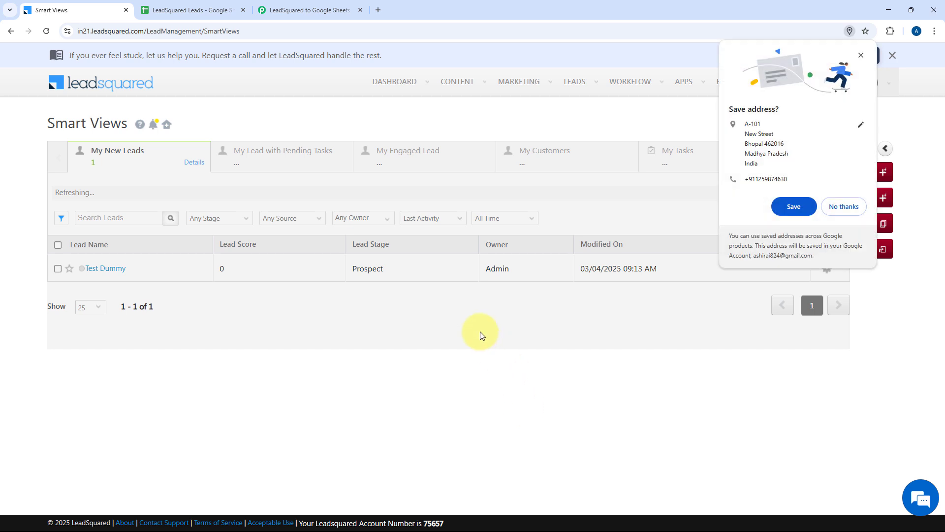
left_click(861, 55)
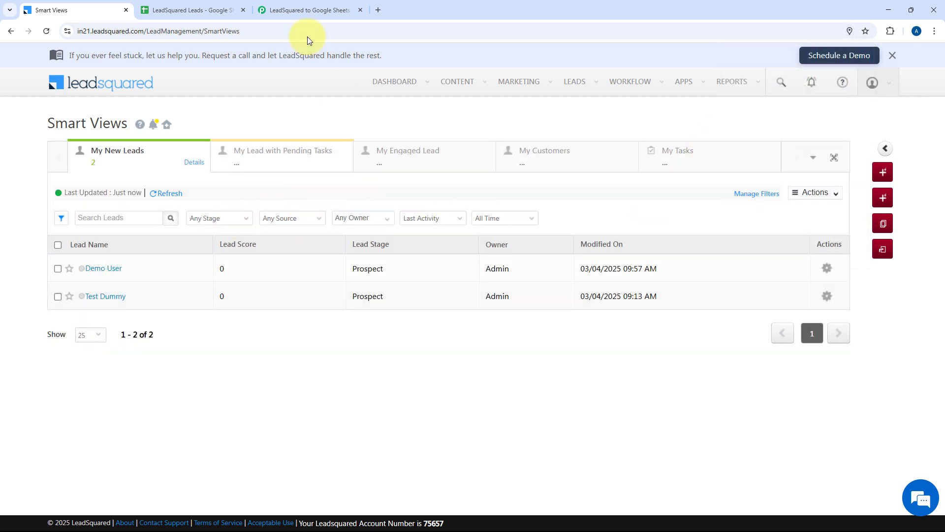
left_click(315, 5)
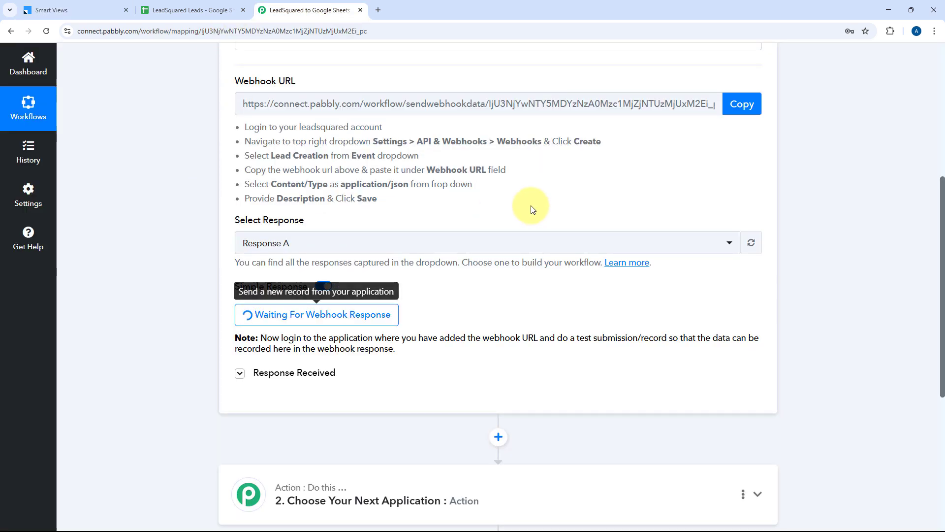
scroll(532, 205, "down", 2)
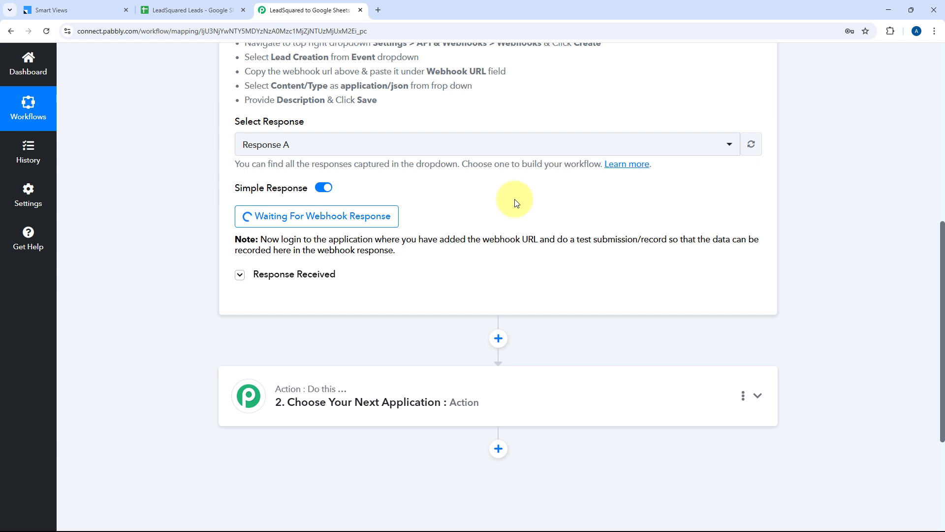
scroll(516, 203, "down", 1)
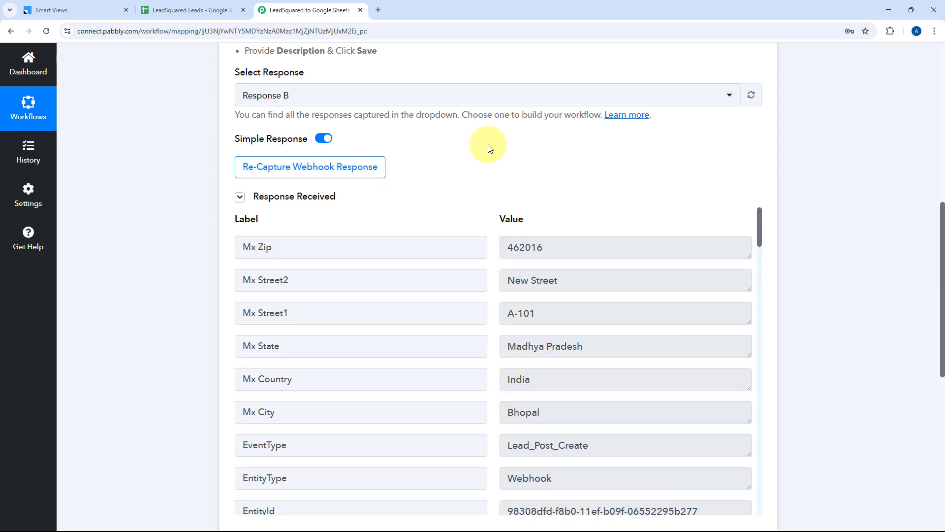
scroll(490, 148, "down", 2)
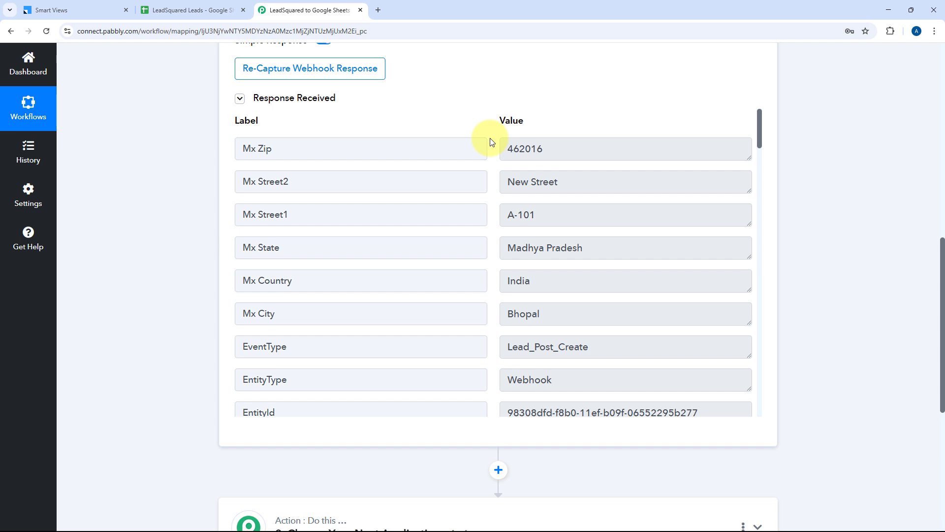
left_click(556, 150)
left_click(574, 184)
left_click(512, 223)
scroll(527, 216, "down", 1)
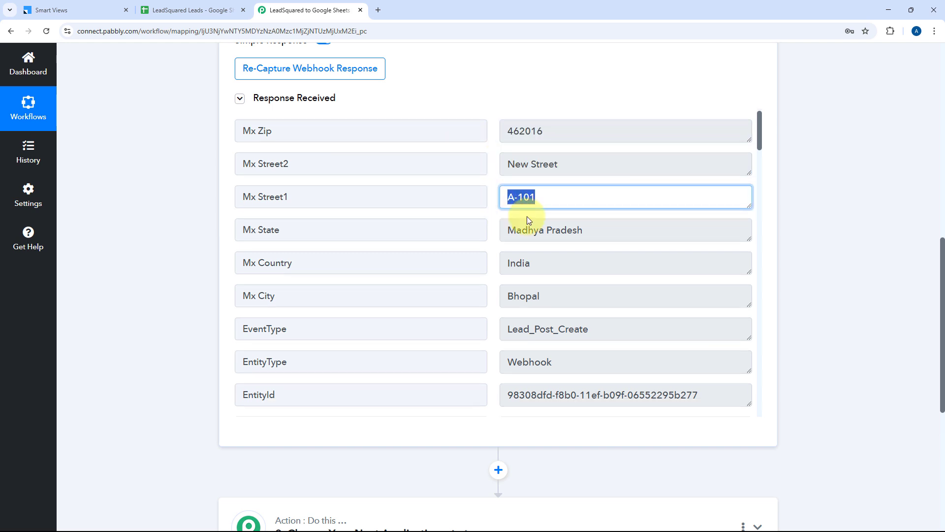
left_click(559, 203)
left_click(544, 230)
left_click(548, 269)
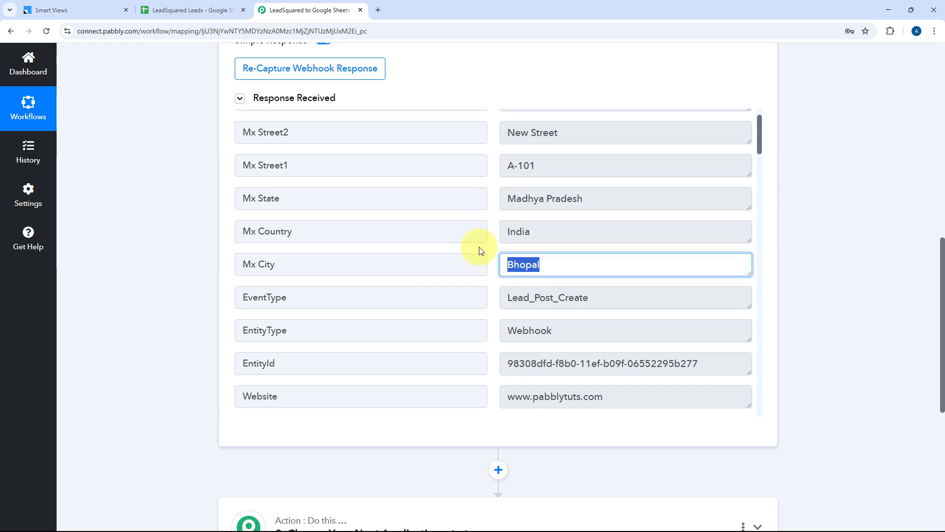
scroll(481, 232, "down", 2)
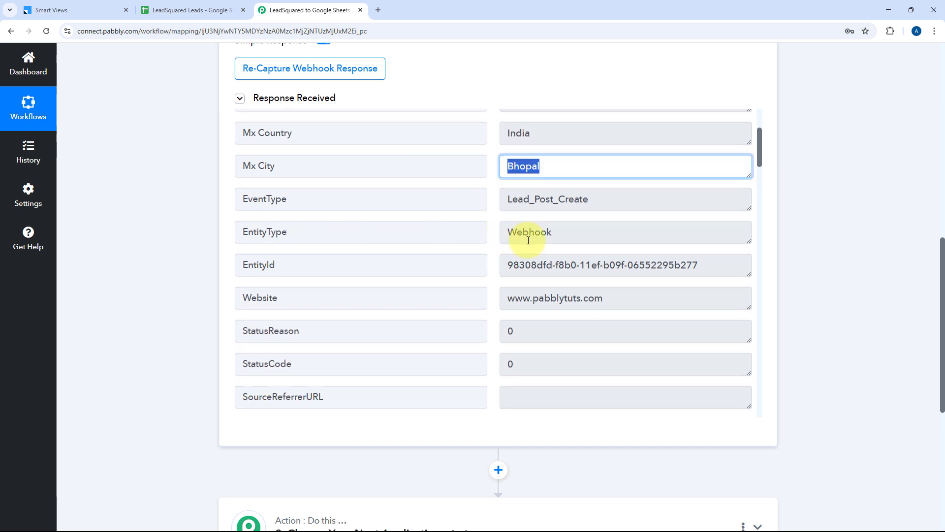
Step: Verify the Webhook entity type, Lead_Post_Create event type, EntityId and website in the response
left_click(569, 236)
left_click(494, 232)
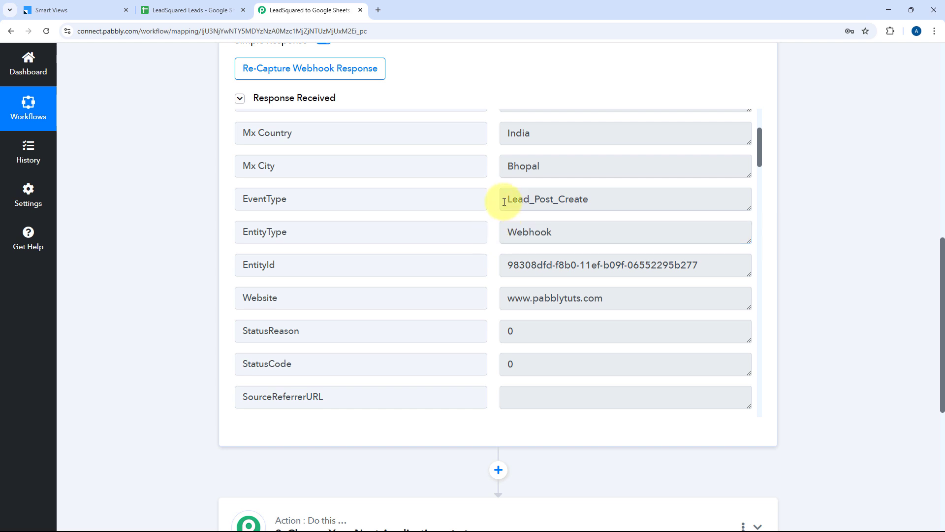
left_click(546, 200)
left_click(489, 231)
scroll(531, 230, "down", 1)
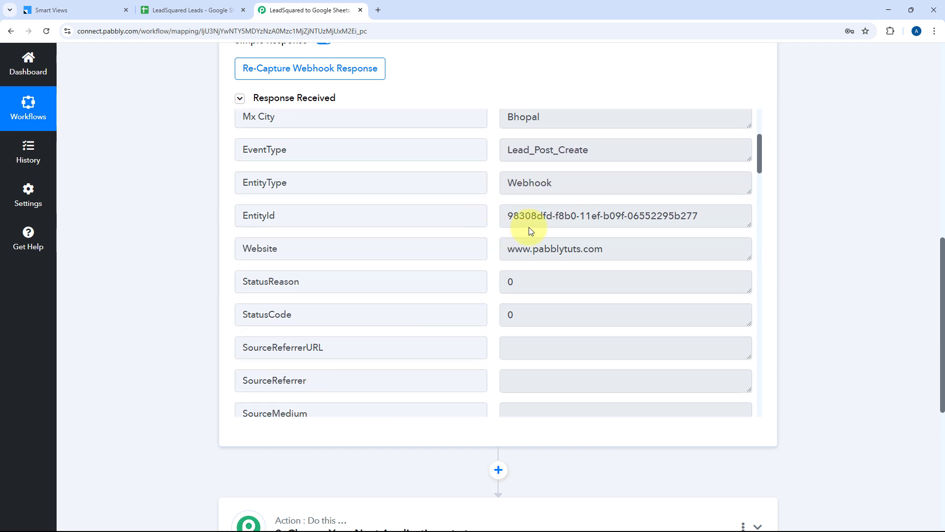
left_click_drag(511, 216, 696, 213)
left_click(661, 213)
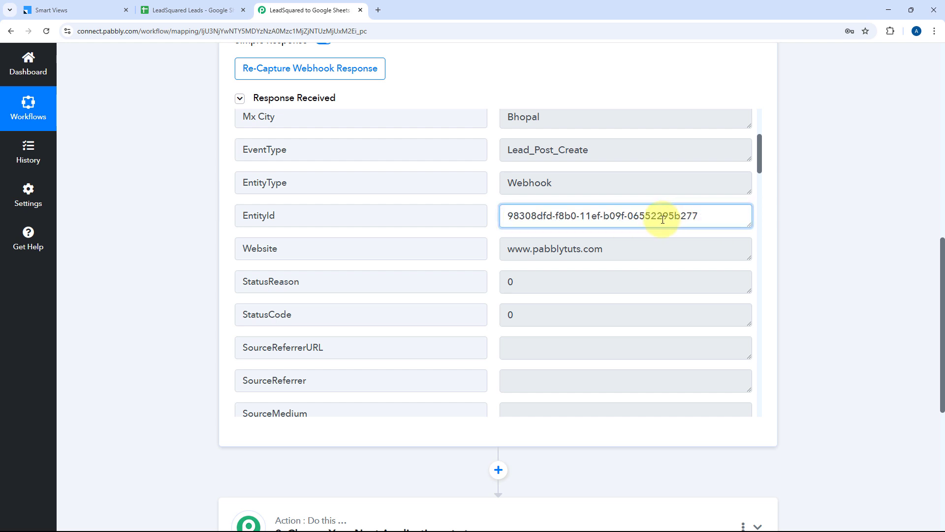
left_click_drag(628, 249, 485, 251)
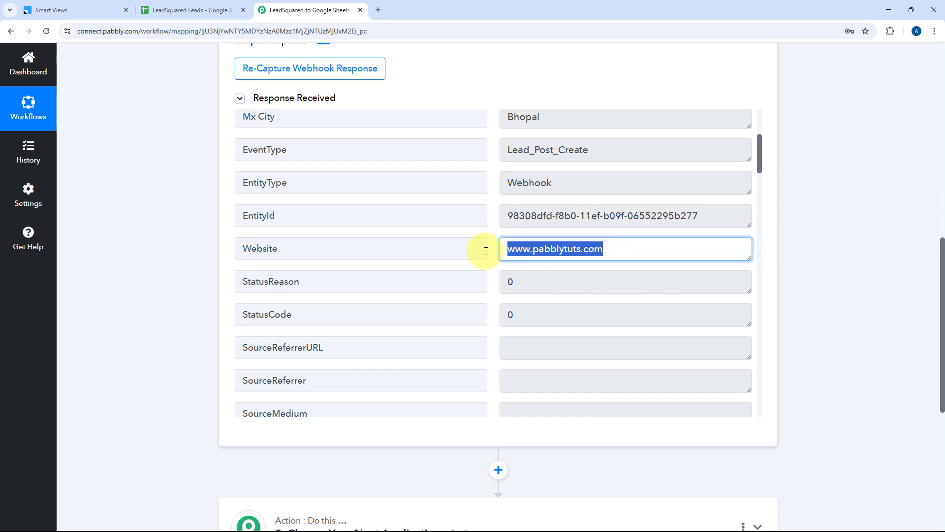
left_click(491, 240)
scroll(491, 241, "down", 7)
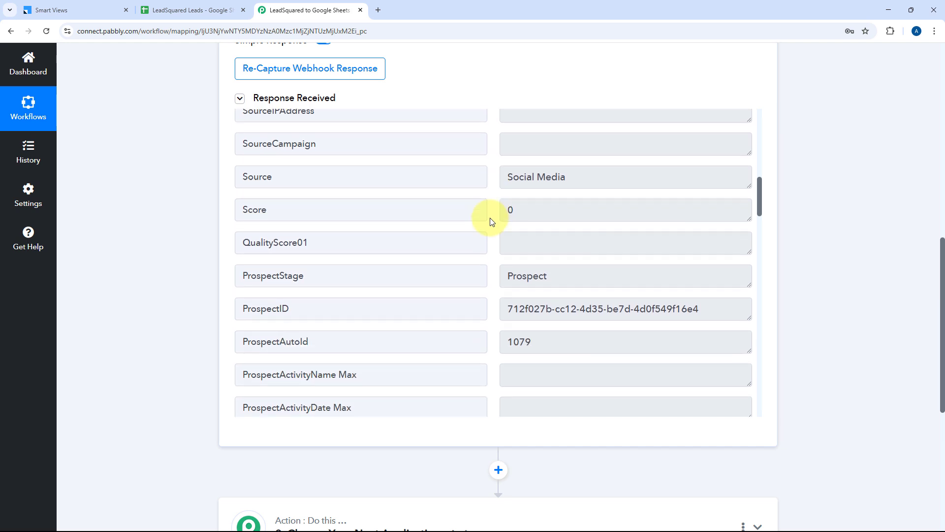
Step: Verify the captured notes, mobile number and Senior Developer job title further down the response
left_click_drag(588, 172, 464, 169)
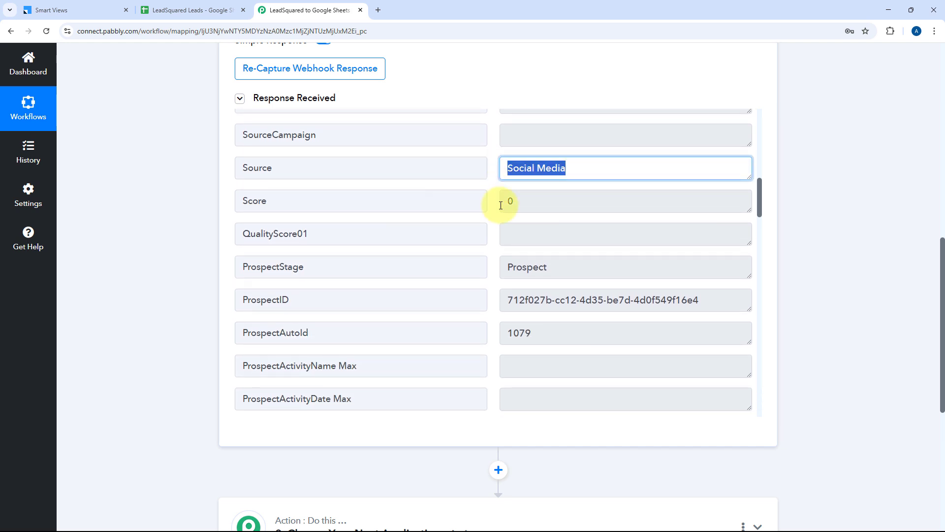
scroll(541, 212, "down", 1)
left_click_drag(558, 219, 477, 209)
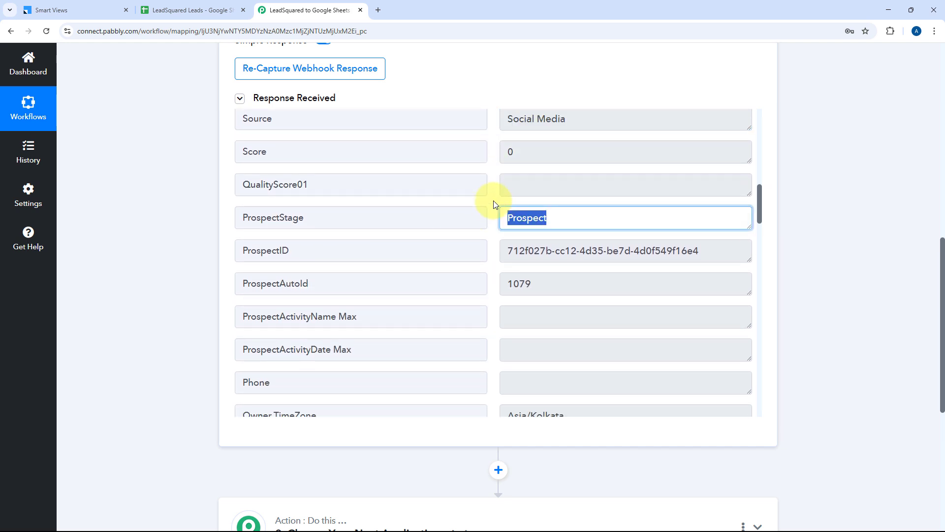
scroll(494, 202, "down", 2)
scroll(493, 208, "down", 4)
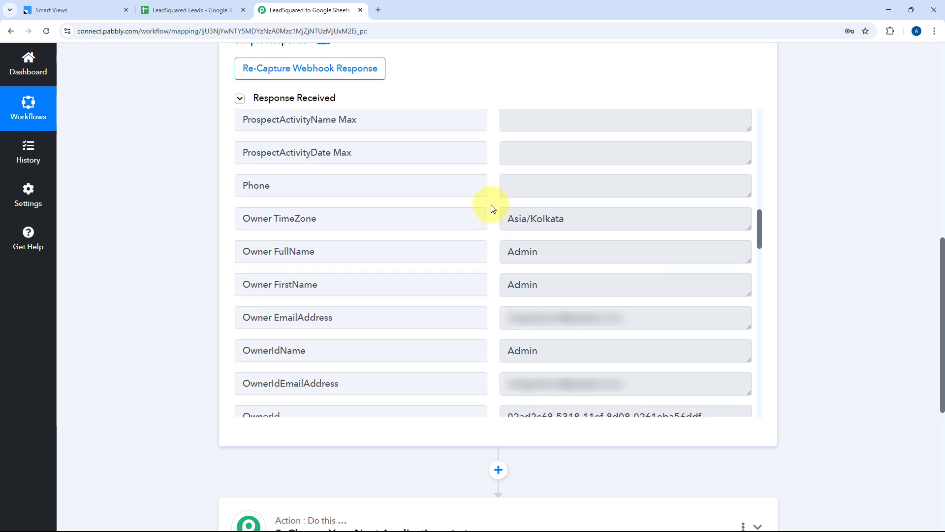
scroll(489, 236, "down", 5)
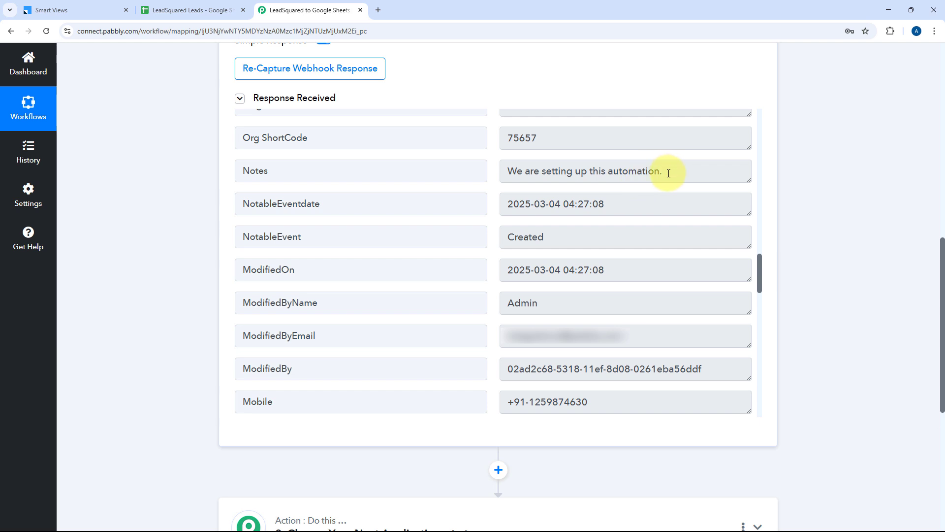
left_click_drag(668, 172, 504, 172)
left_click(492, 173)
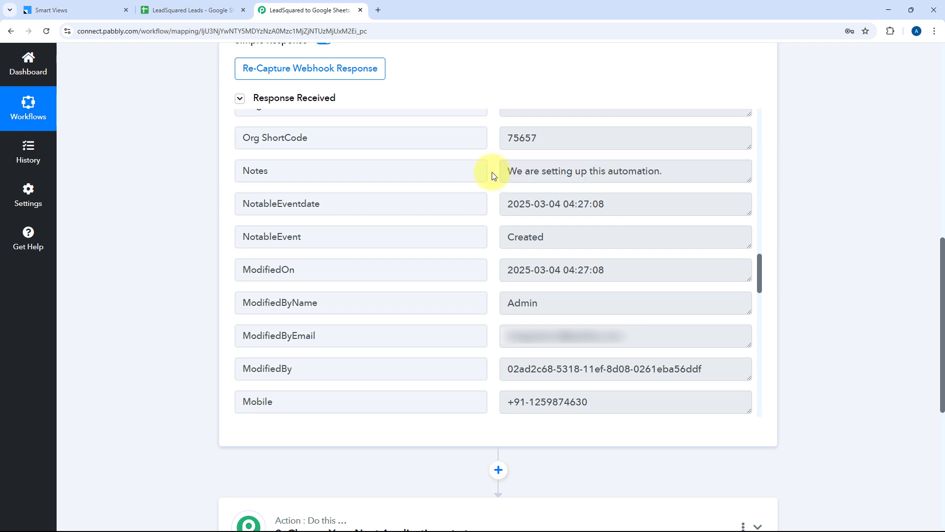
scroll(491, 172, "down", 5)
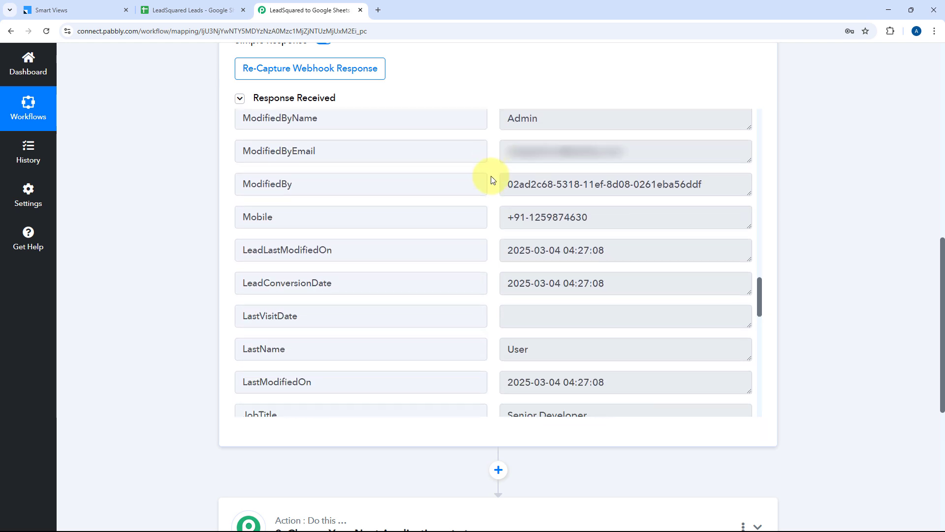
left_click_drag(602, 155, 495, 161)
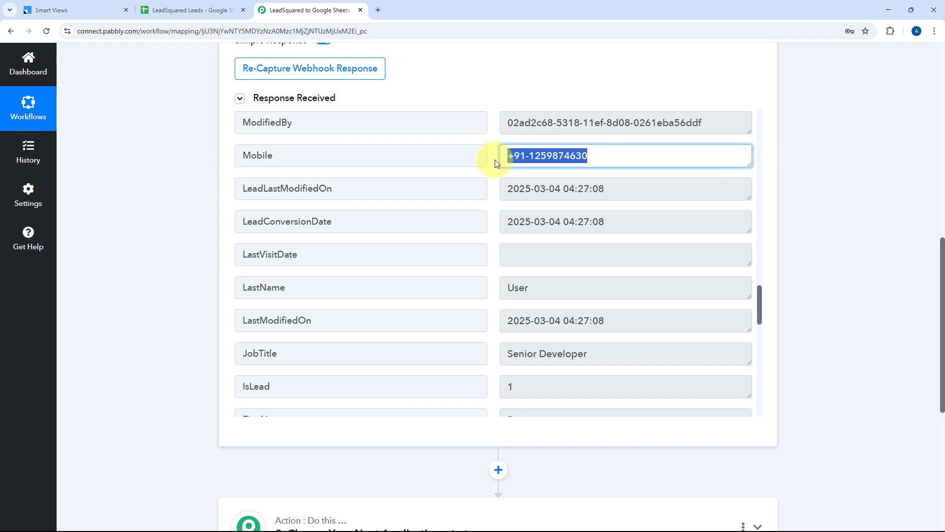
scroll(489, 211, "down", 2)
left_click_drag(566, 194, 449, 194)
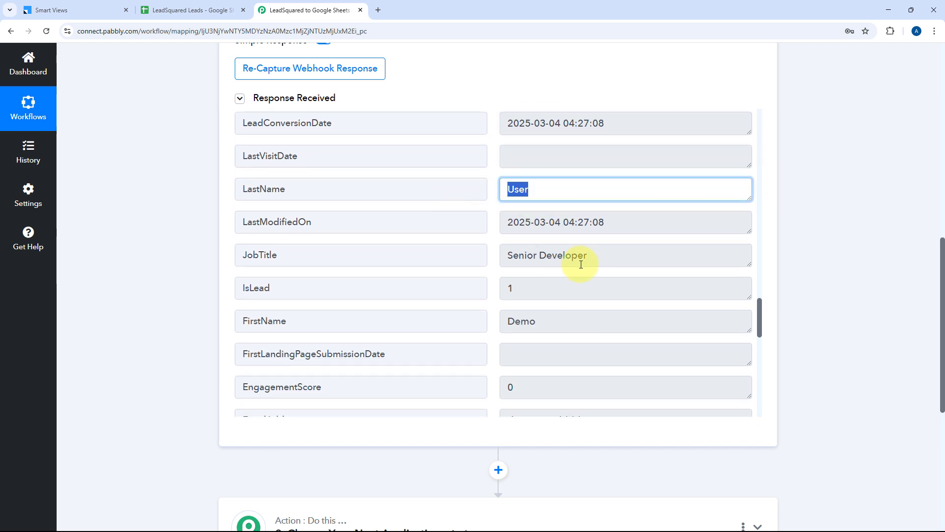
left_click_drag(589, 257, 507, 254)
left_click_drag(548, 322, 496, 274)
scroll(483, 261, "down", 4)
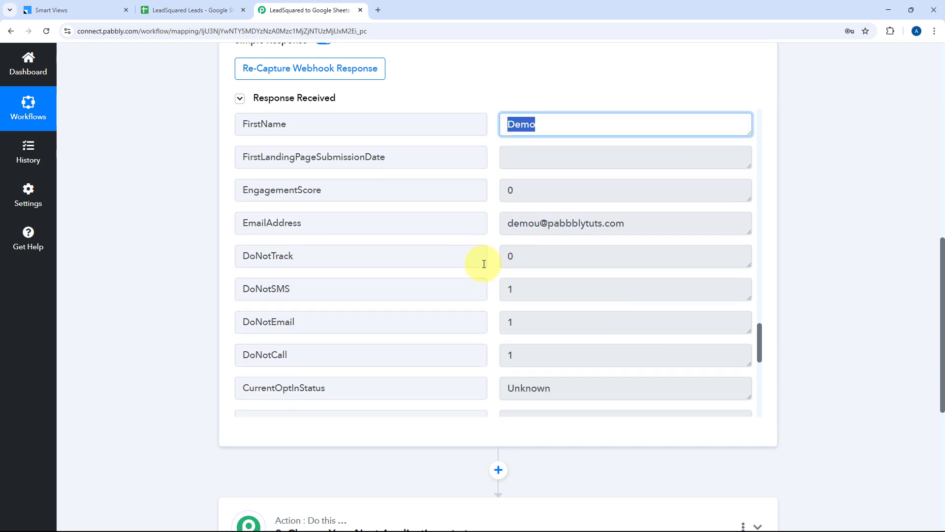
left_click_drag(627, 226, 483, 235)
scroll(483, 236, "down", 8)
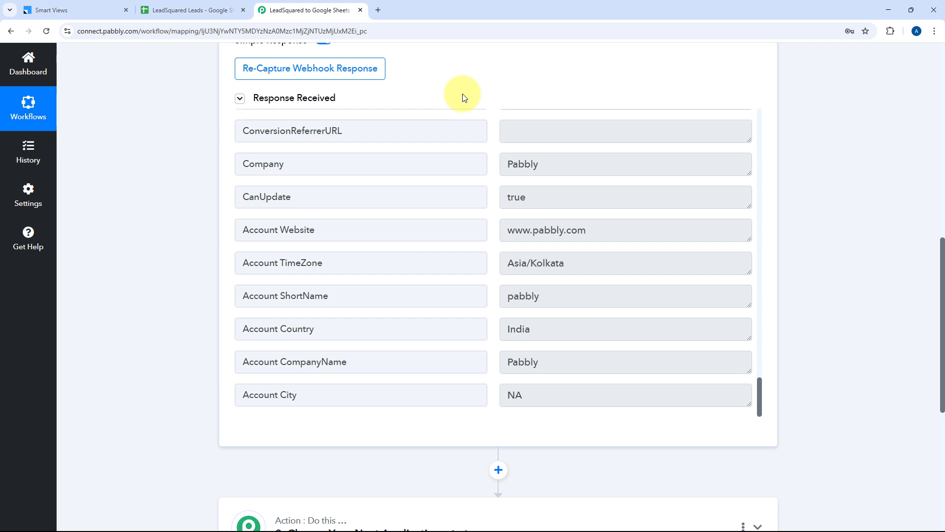
Step: Check the LeadSquared lead list, then return to the Pabbly workflow's captured trigger data
left_click(93, 7)
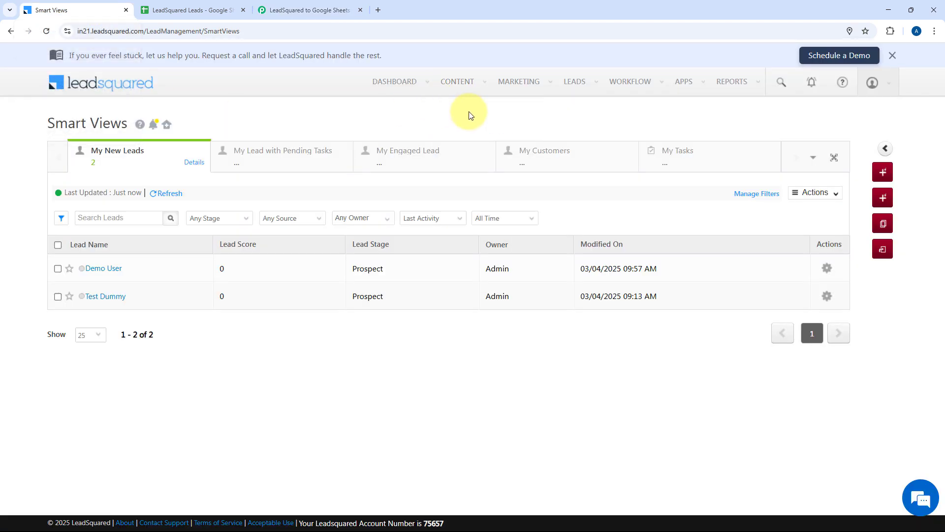
left_click(314, 6)
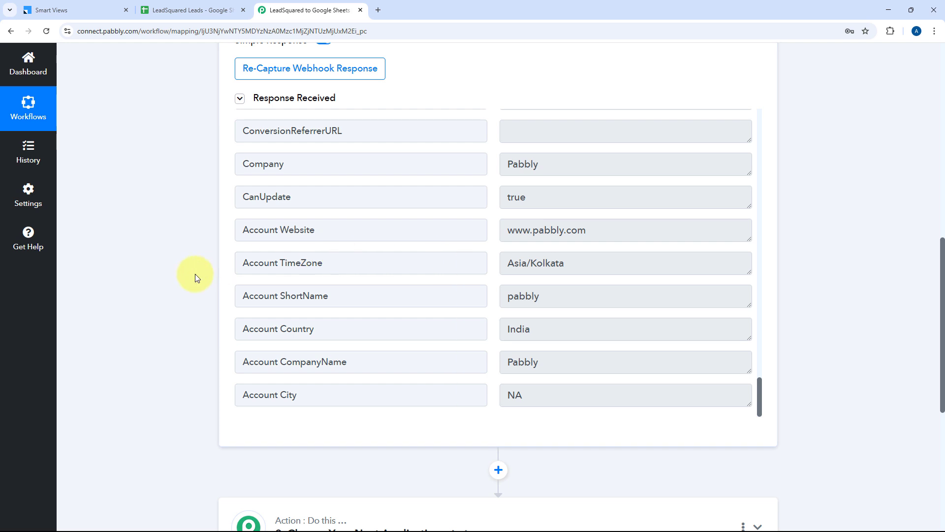
scroll(195, 273, "down", 5)
Step: Set the action step to Google Sheets with the Add New Row event
left_click(444, 275)
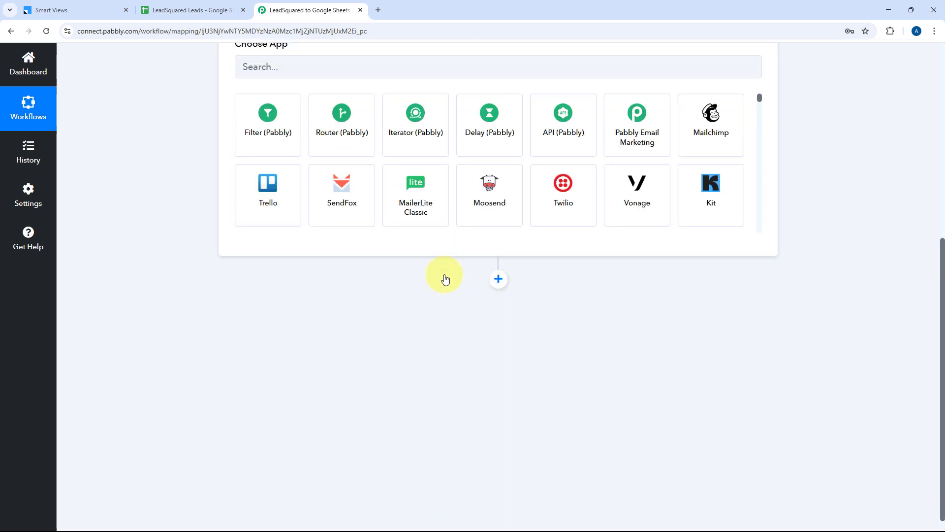
scroll(394, 276, "up", 4)
left_click(346, 254)
type("Google Sheets")
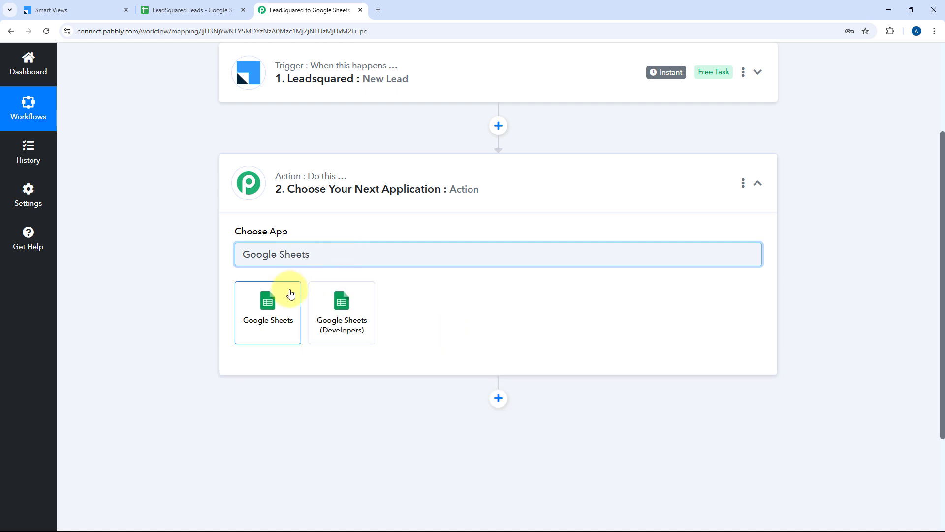
left_click(286, 301)
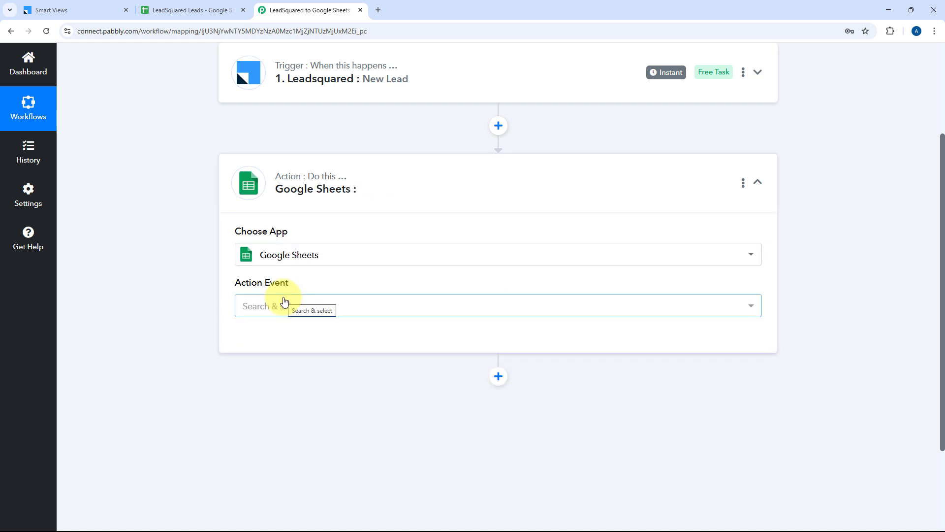
scroll(394, 246, "down", 2)
left_click(394, 209)
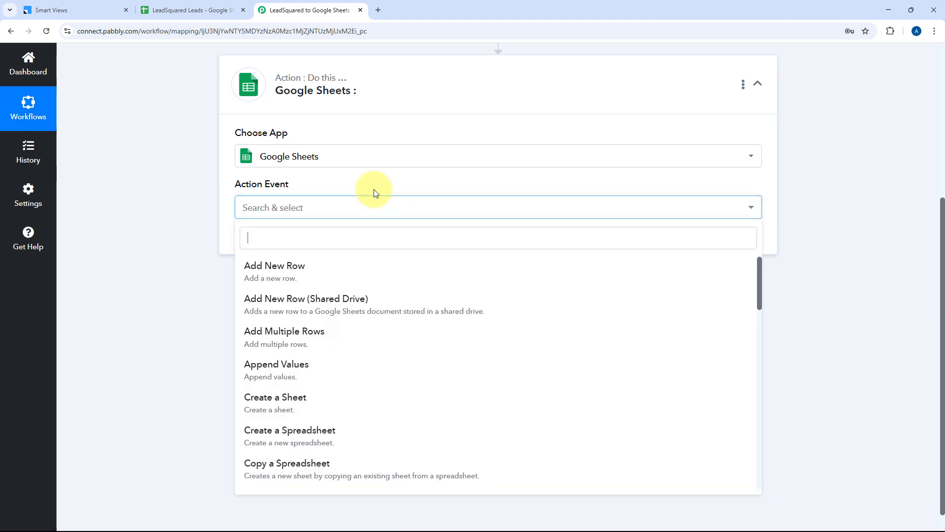
left_click(292, 270)
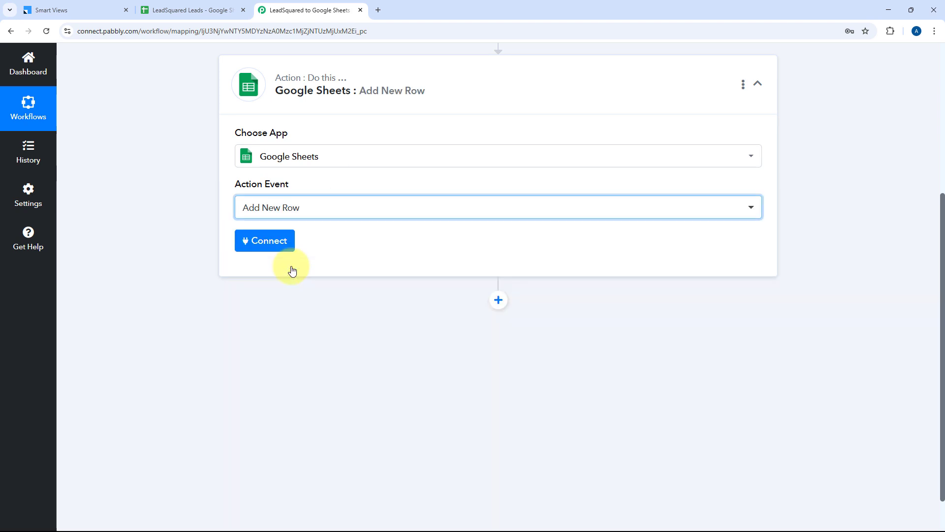
Step: Add a new Google Sheets connection by signing in with Google and granting Sheets access
left_click(250, 243)
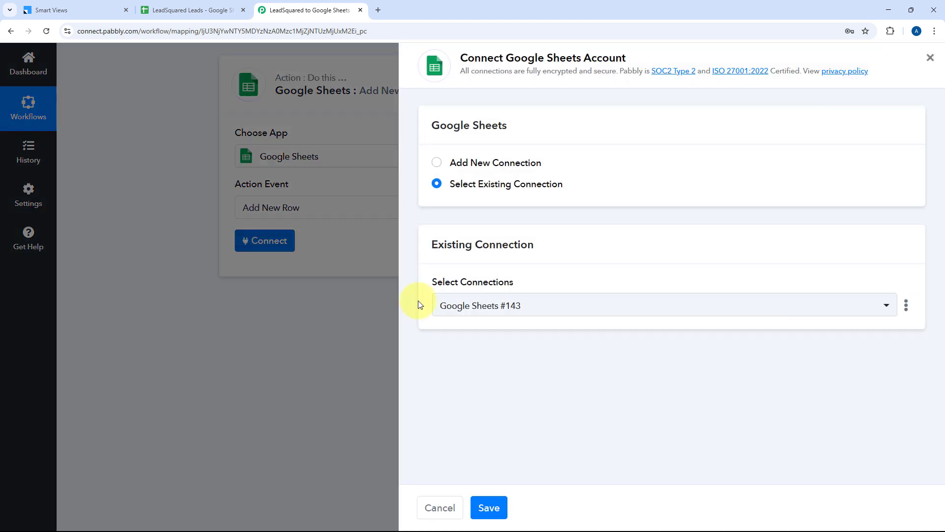
left_click(445, 164)
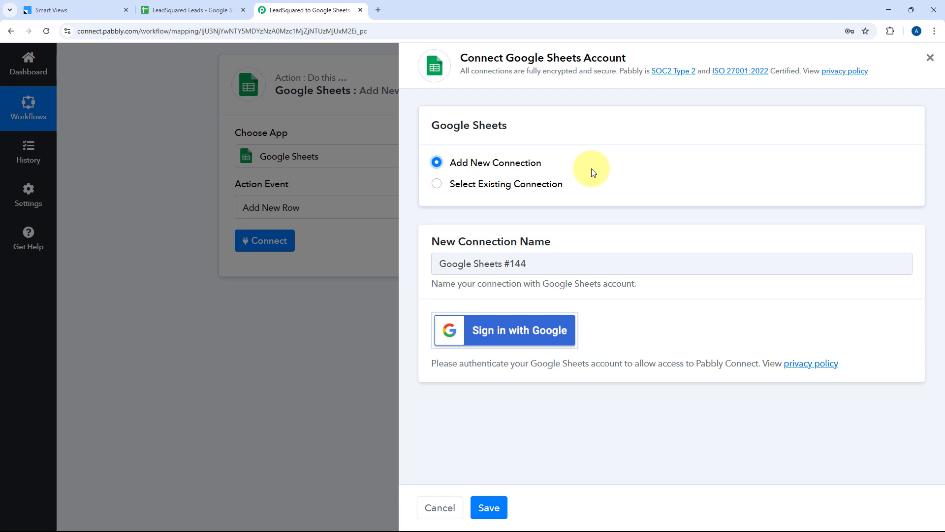
left_click(506, 338)
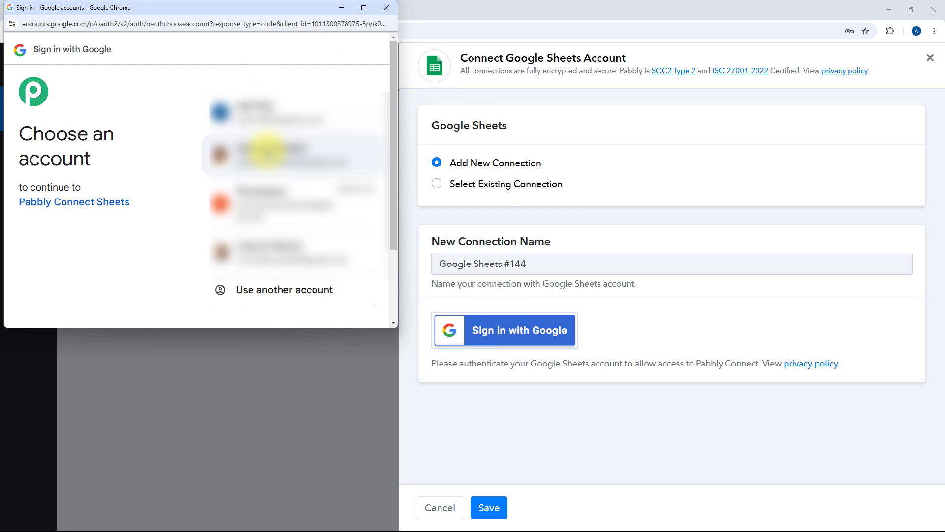
left_click(269, 121)
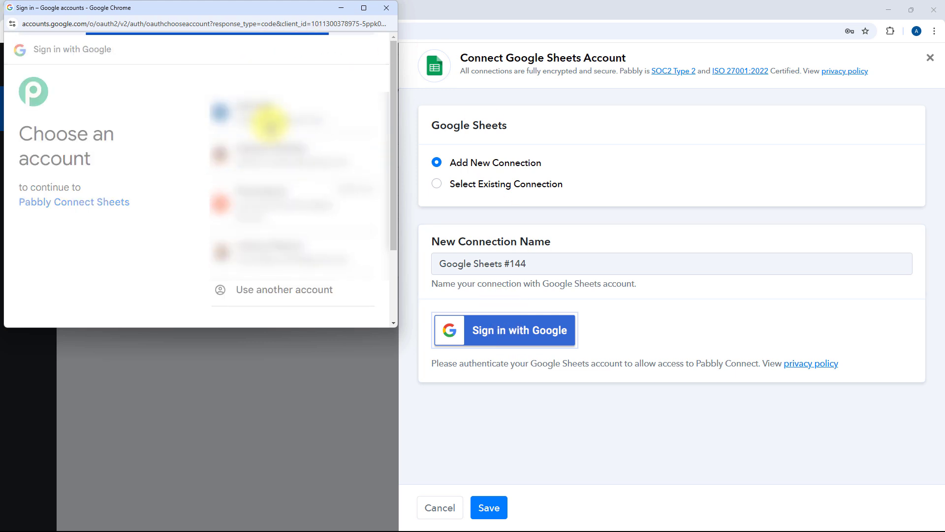
scroll(268, 127, "down", 1)
scroll(272, 254, "down", 2)
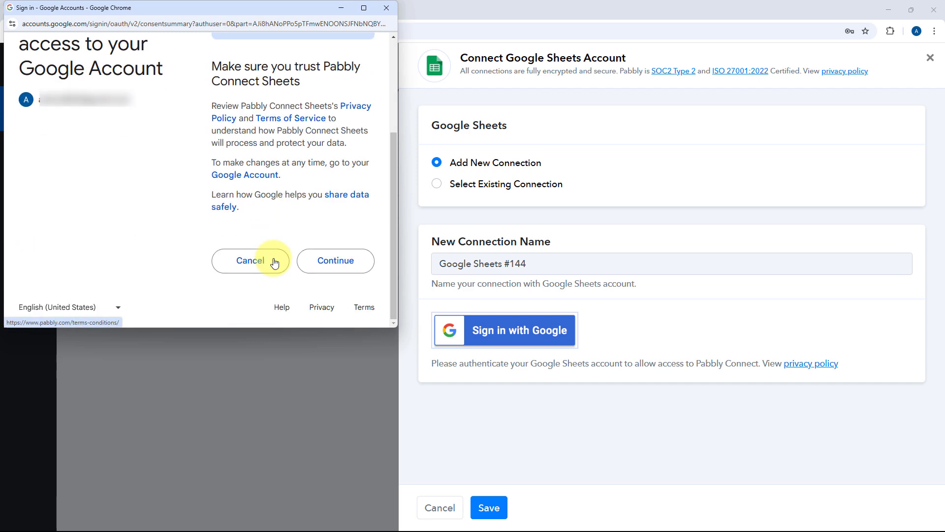
left_click(323, 262)
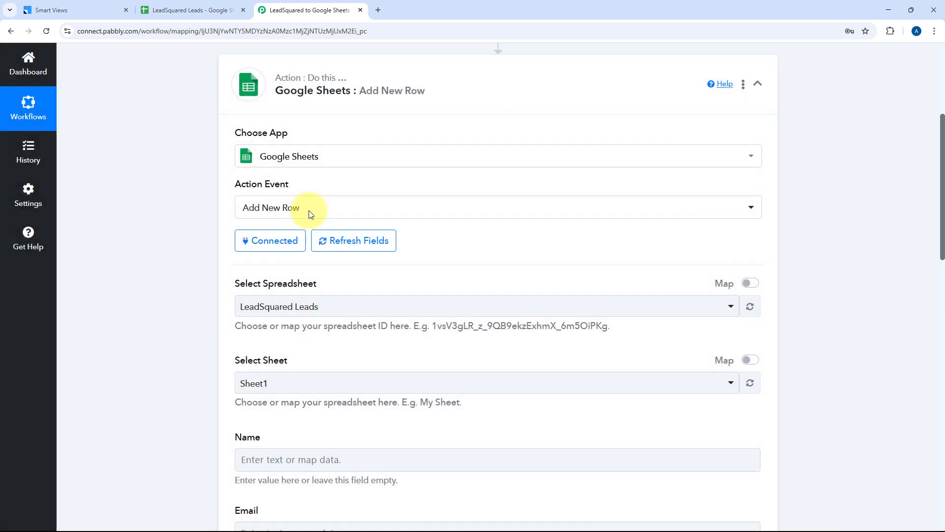
Step: Select LeadSquared Leads as the target spreadsheet after checking its columns
scroll(170, 191, "down", 3)
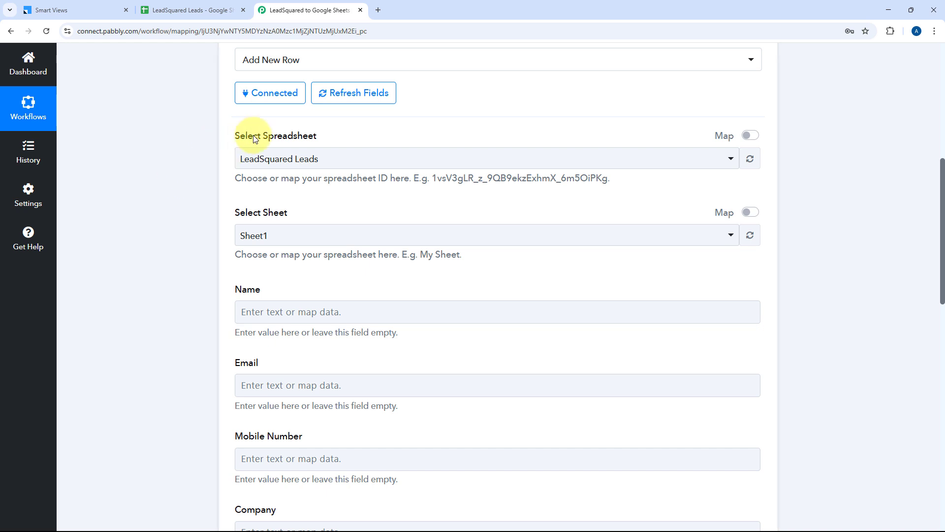
left_click(403, 158)
scroll(163, 173, "down", 2)
scroll(458, 165, "down", 3)
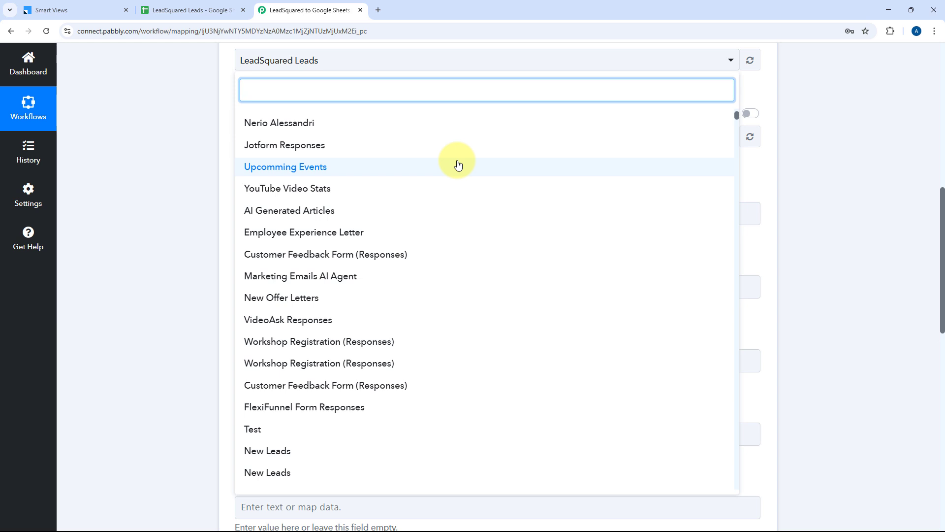
scroll(462, 186, "down", 2)
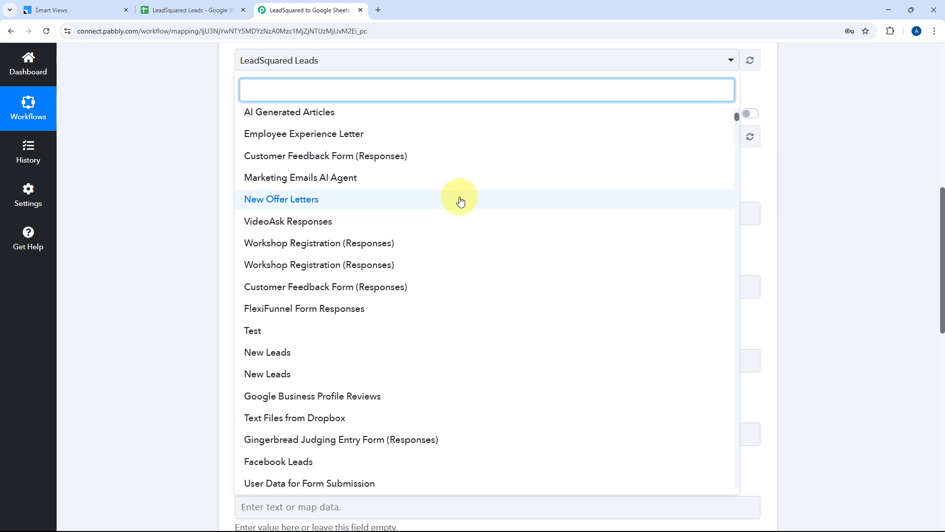
scroll(460, 200, "up", 4)
left_click(187, 10)
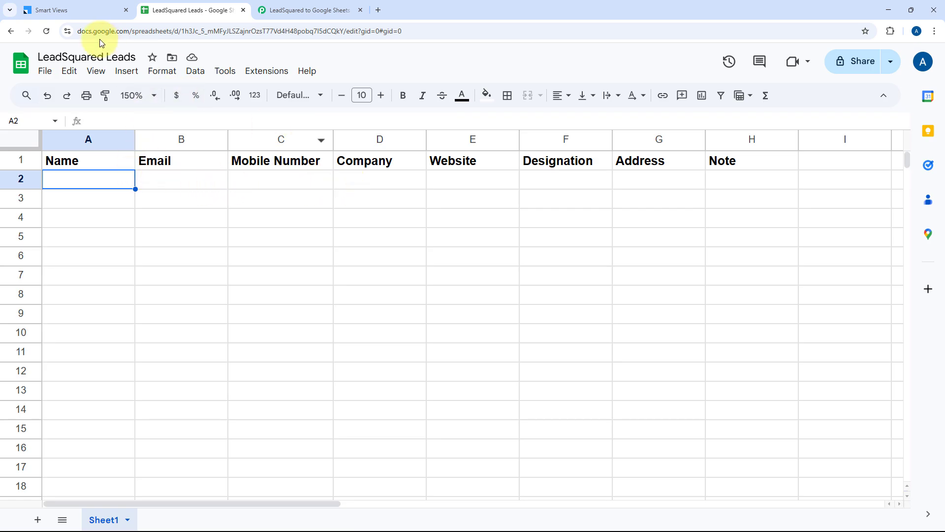
left_click(272, 10)
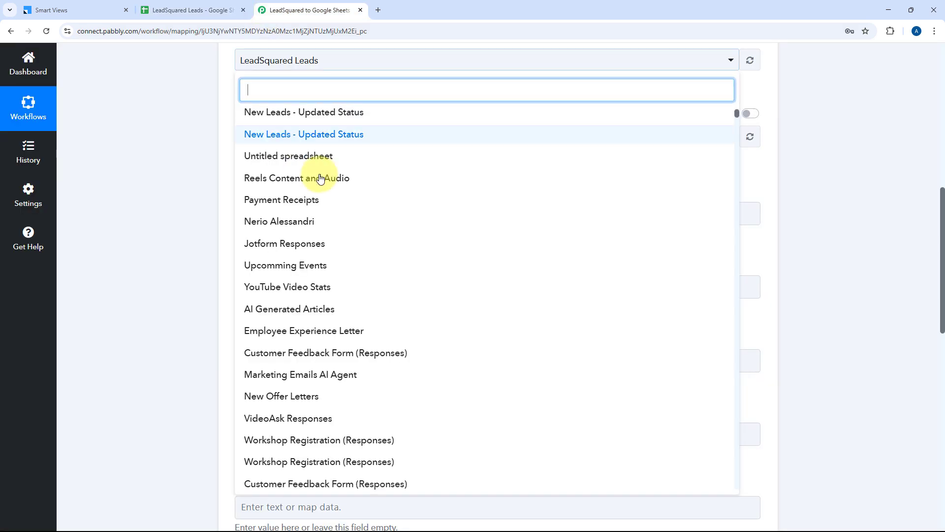
scroll(337, 165, "up", 2)
left_click(318, 120)
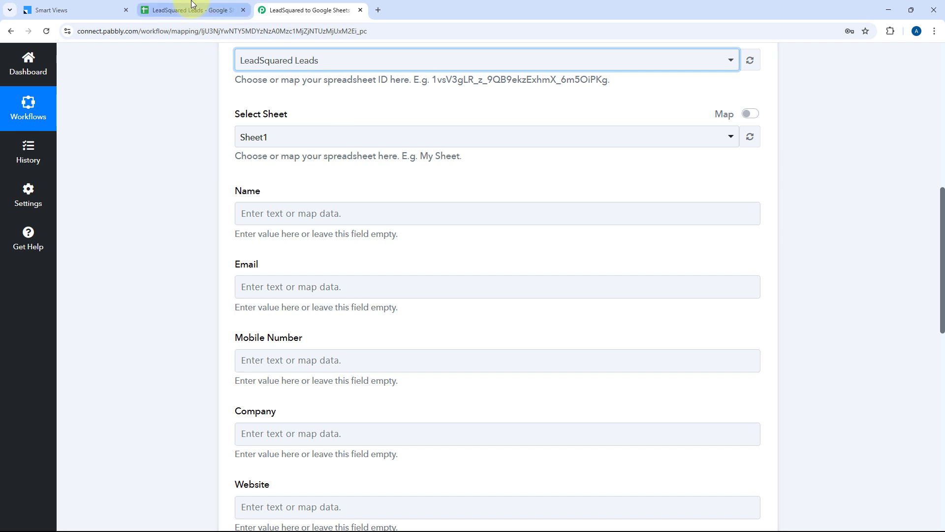
Step: Select Sheet1 as the target sheet and recheck the spreadsheet's column headers
left_click(217, 10)
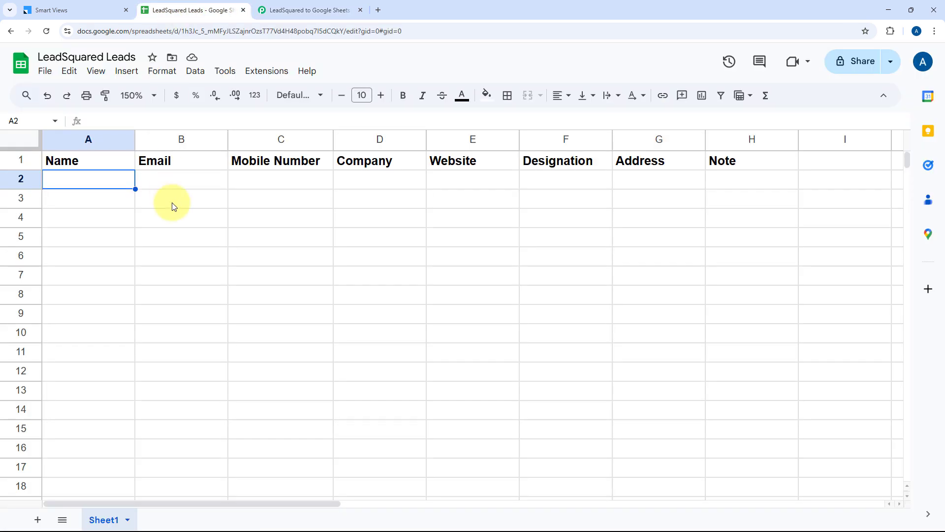
left_click(302, 4)
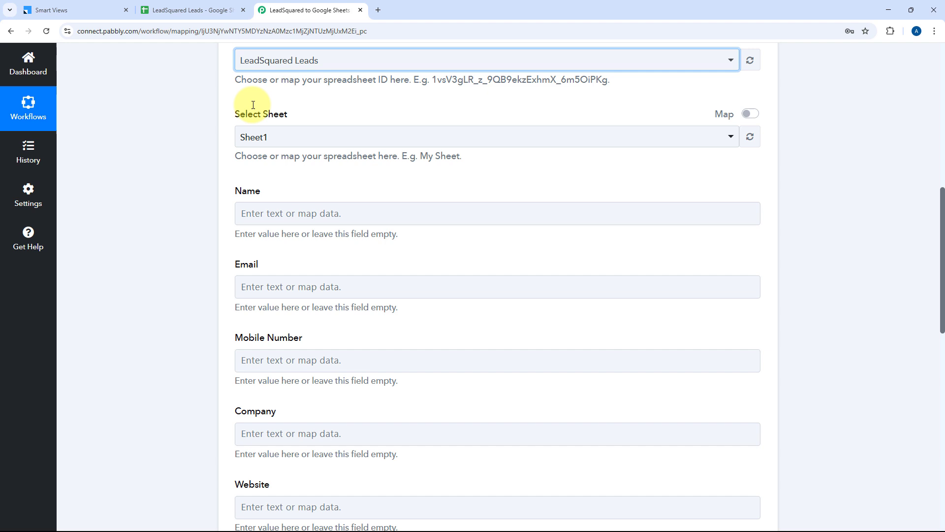
left_click(350, 135)
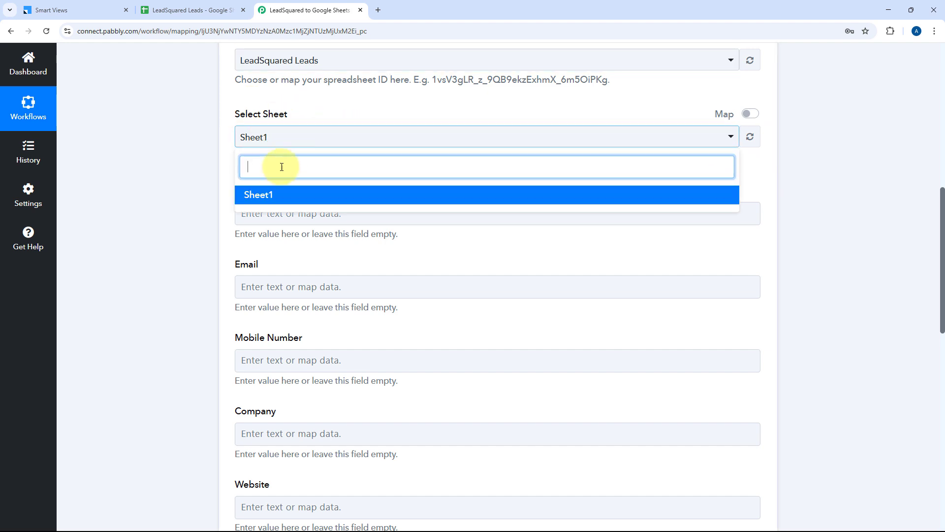
left_click(280, 196)
scroll(335, 165, "down", 1)
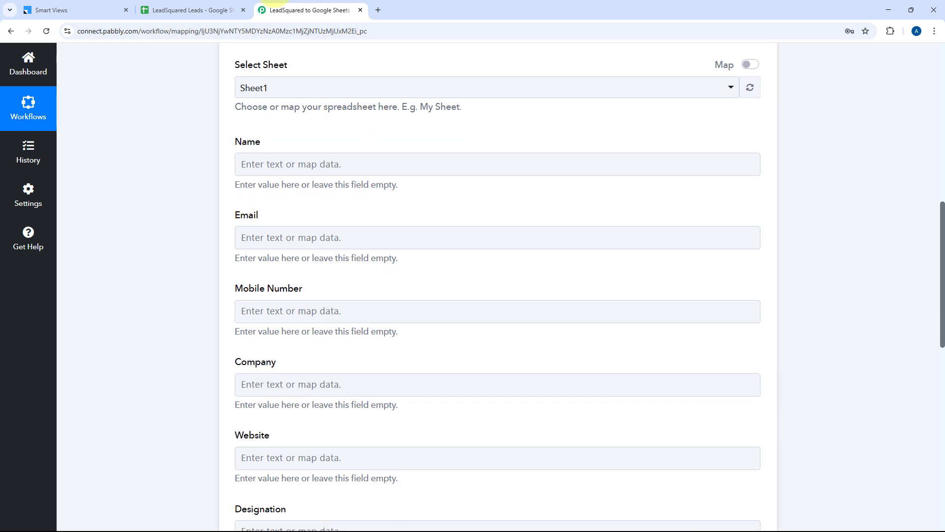
left_click(194, 10)
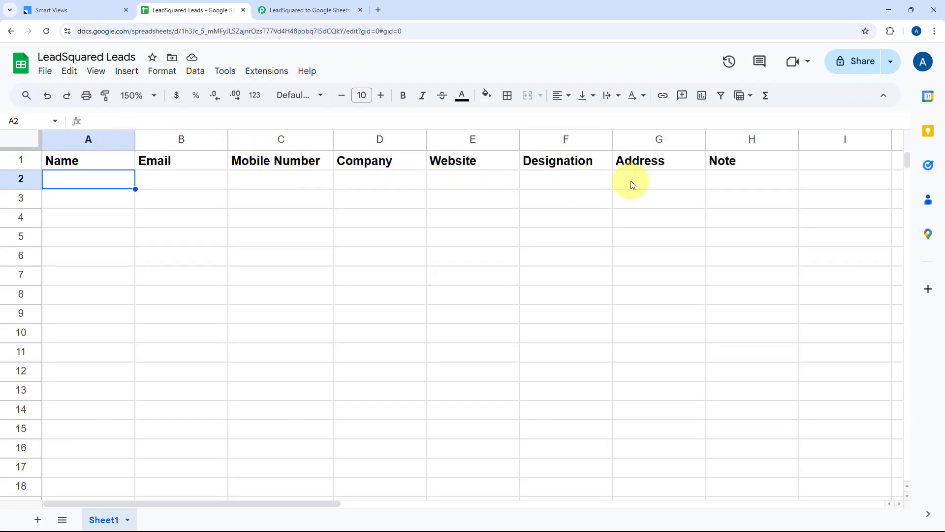
left_click(329, 7)
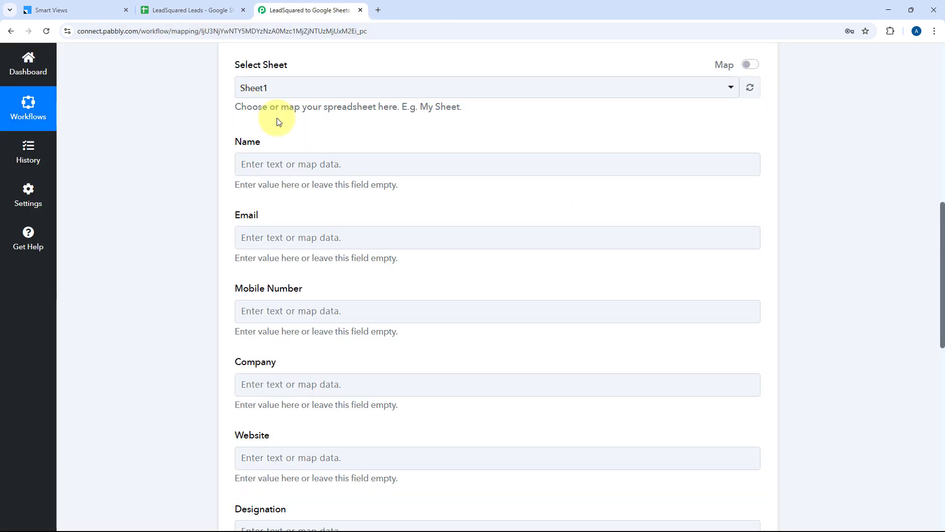
Step: Expand the LeadSquared trigger and Google Sheets action steps, then select the Name field
scroll(270, 138, "down", 1)
scroll(243, 302, "down", 2)
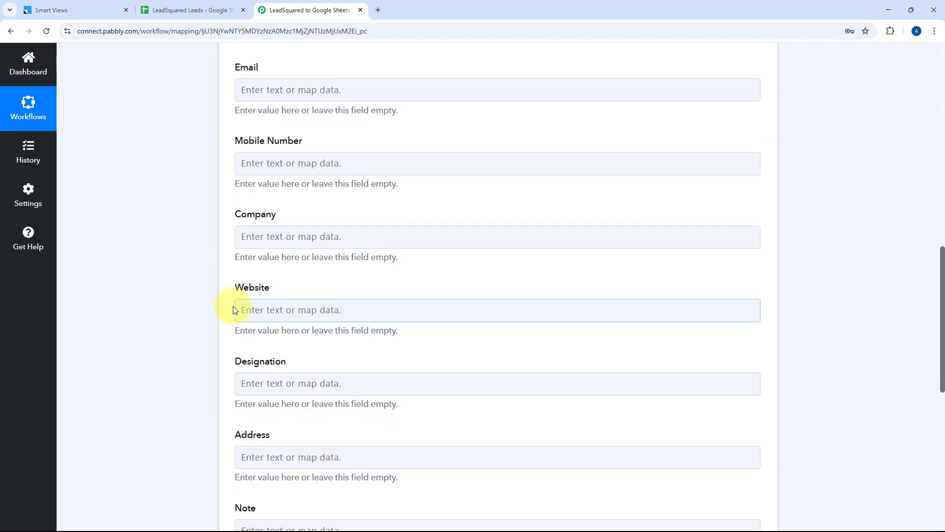
scroll(222, 227, "down", 2)
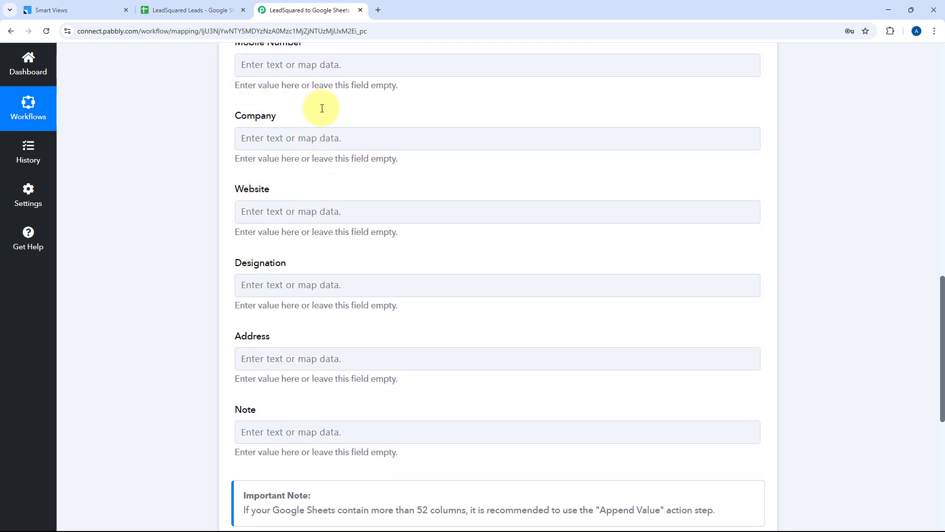
scroll(318, 148, "up", 6)
scroll(400, 169, "up", 6)
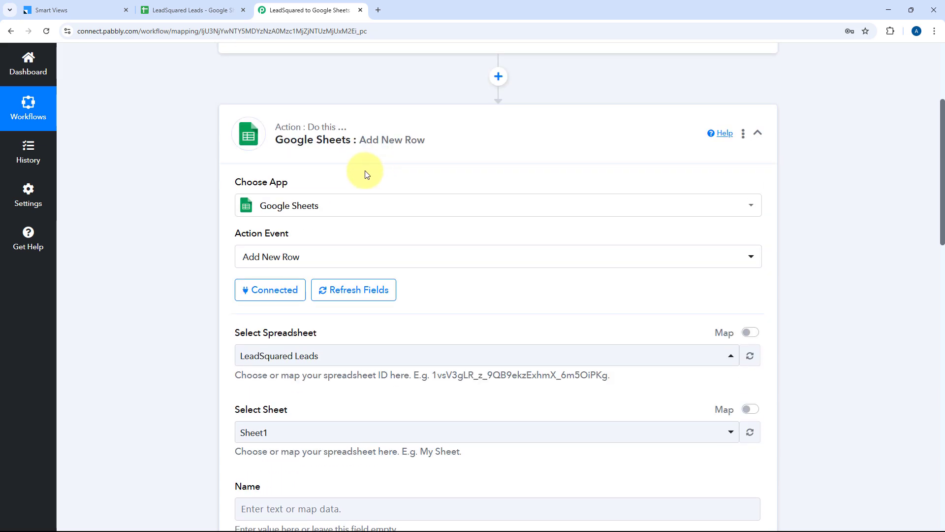
left_click(426, 90)
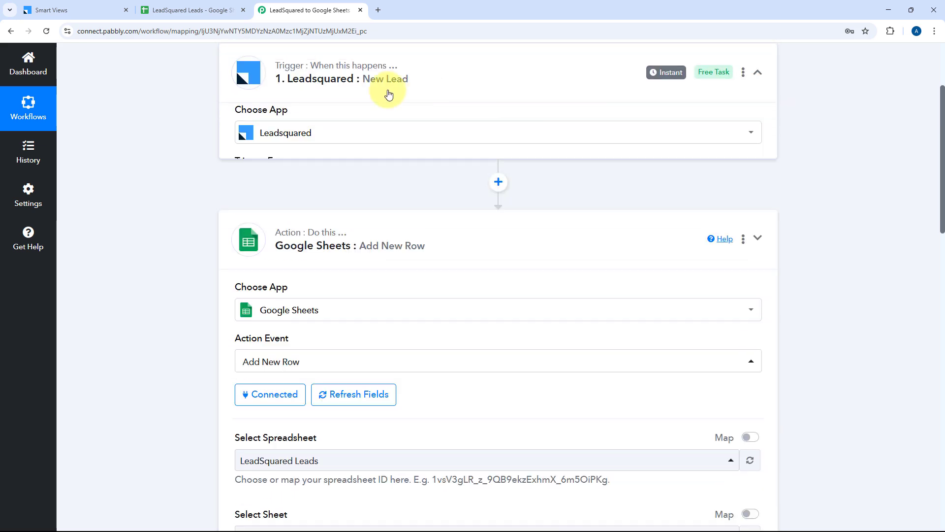
scroll(171, 176, "down", 8)
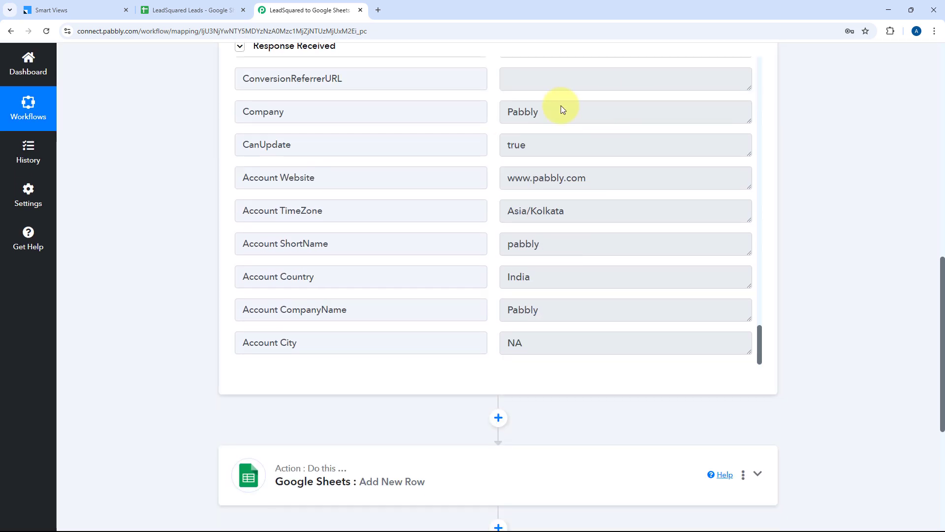
scroll(184, 258, "down", 2)
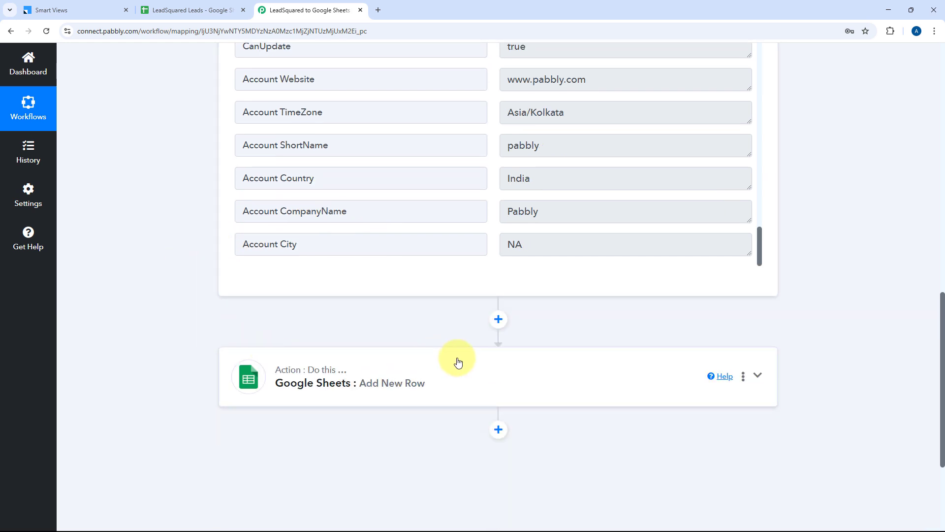
left_click(457, 361)
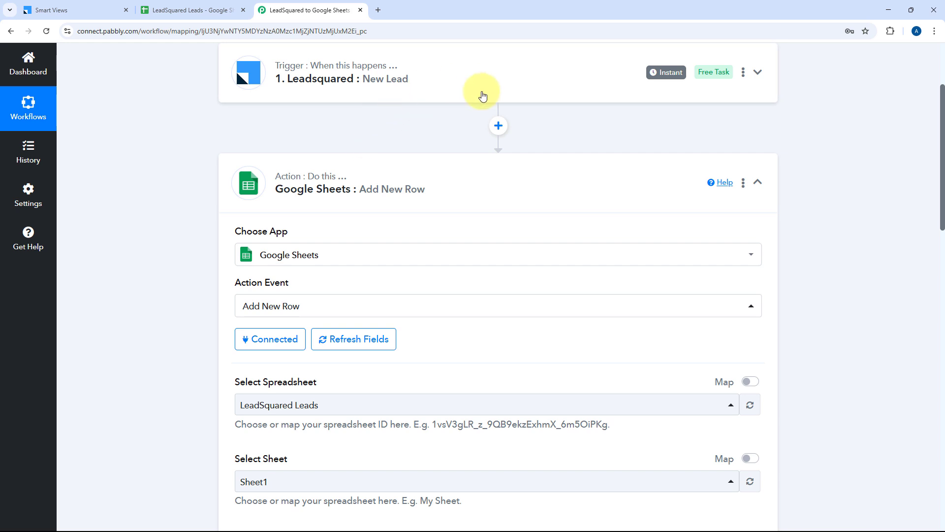
scroll(185, 255, "down", 6)
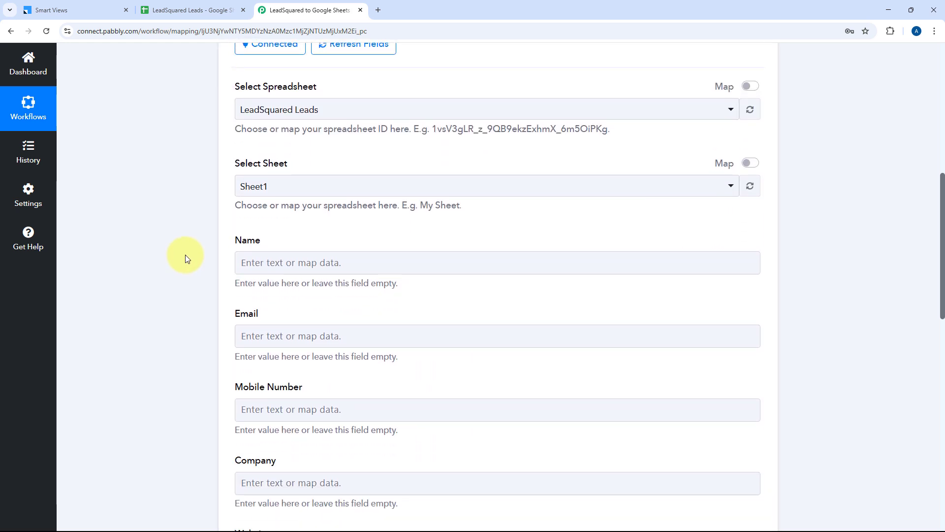
scroll(185, 255, "down", 1)
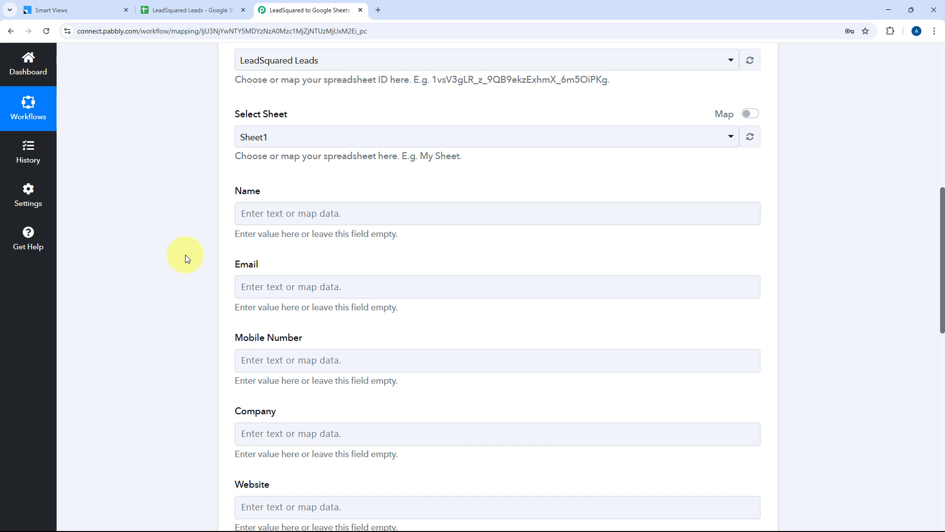
scroll(186, 255, "down", 2)
left_click(273, 105)
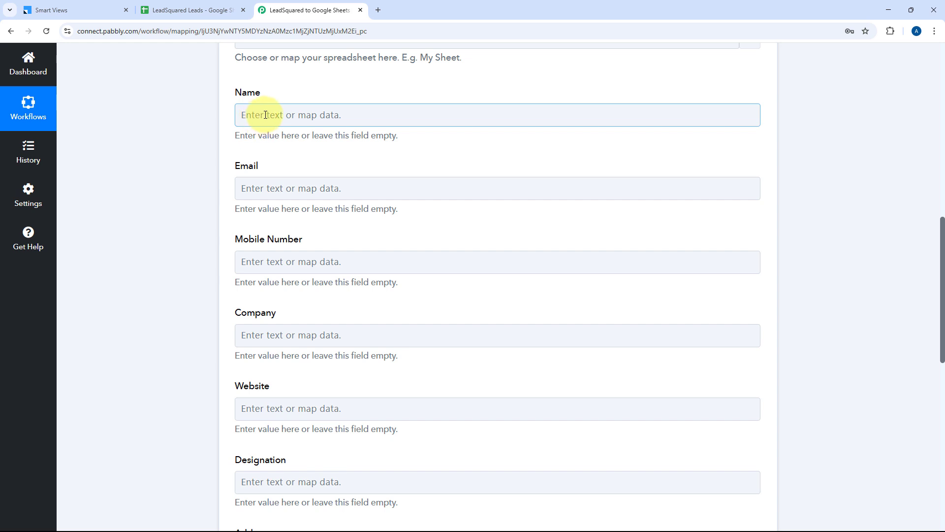
Step: Map Name to the lead's FirstName followed by LastName
left_click(265, 115)
left_click(324, 209)
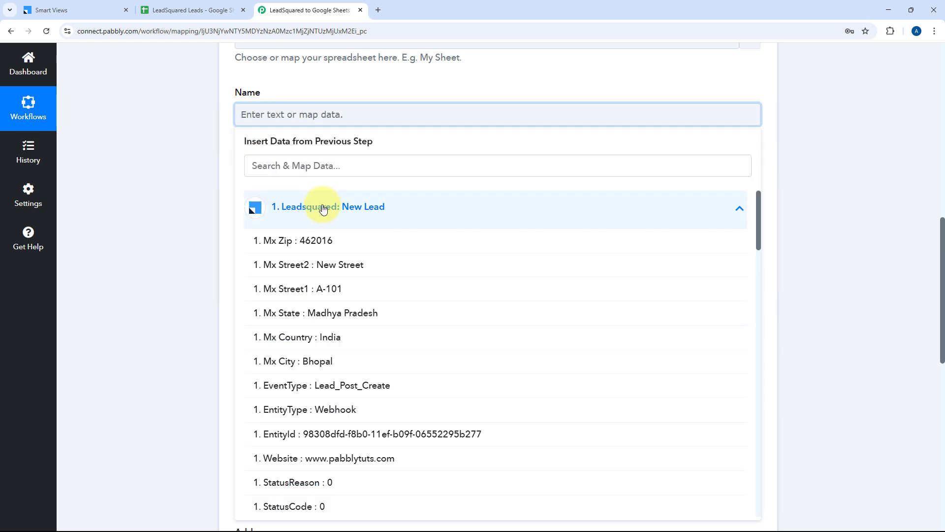
left_click(313, 169)
type("Name")
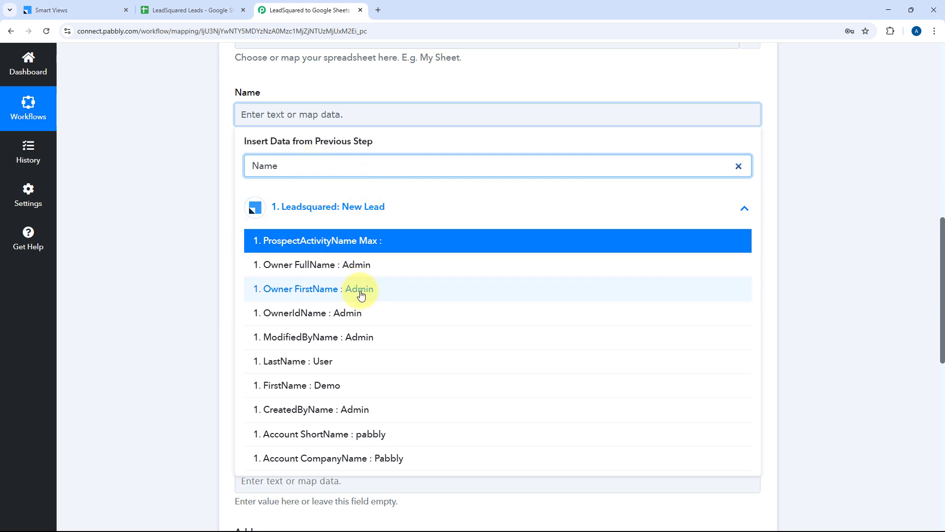
left_click(285, 389)
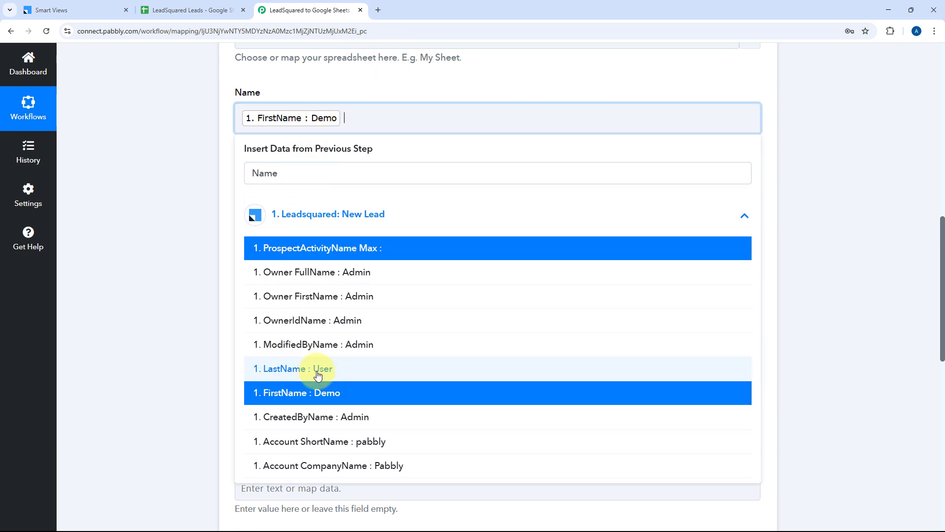
left_click(262, 369)
left_click(394, 96)
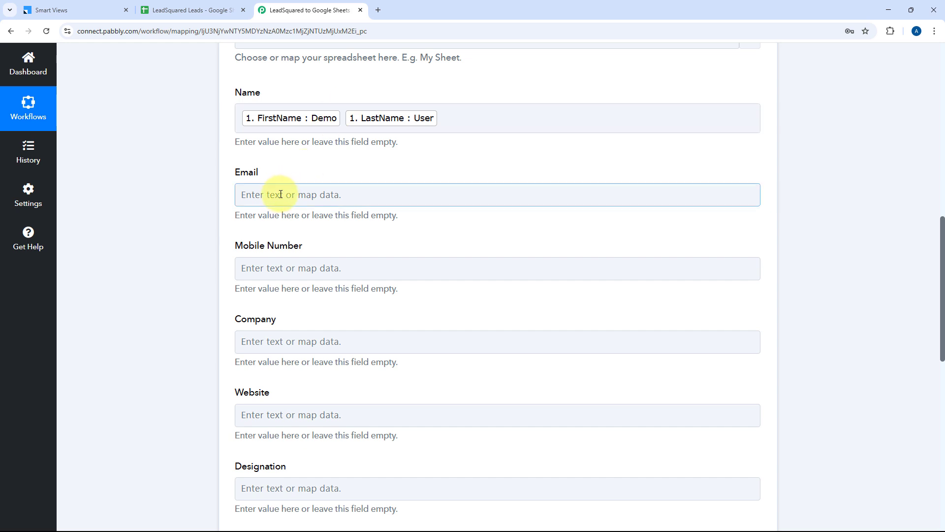
Step: Map Email to EmailAddress and Mobile Number to the lead's Mobile
left_click(342, 194)
scroll(315, 177, "down", 2)
left_click(295, 145)
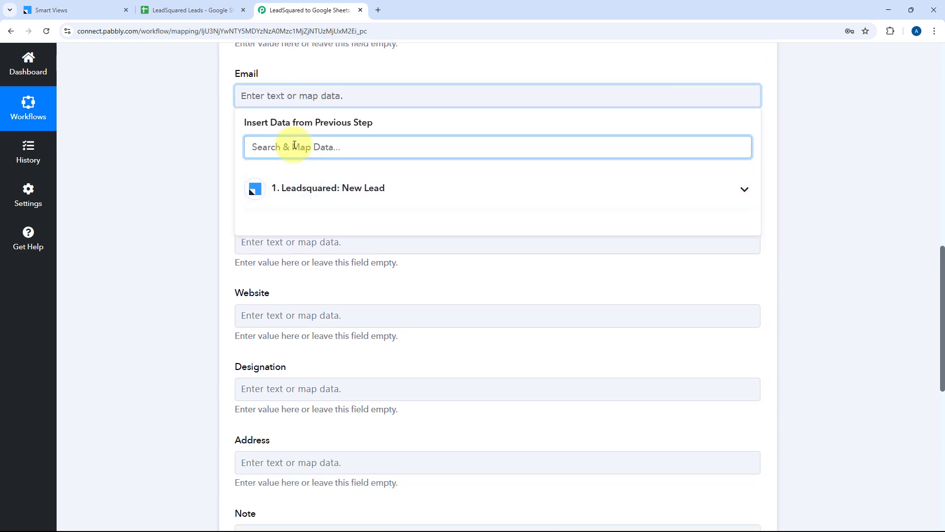
type("Emai")
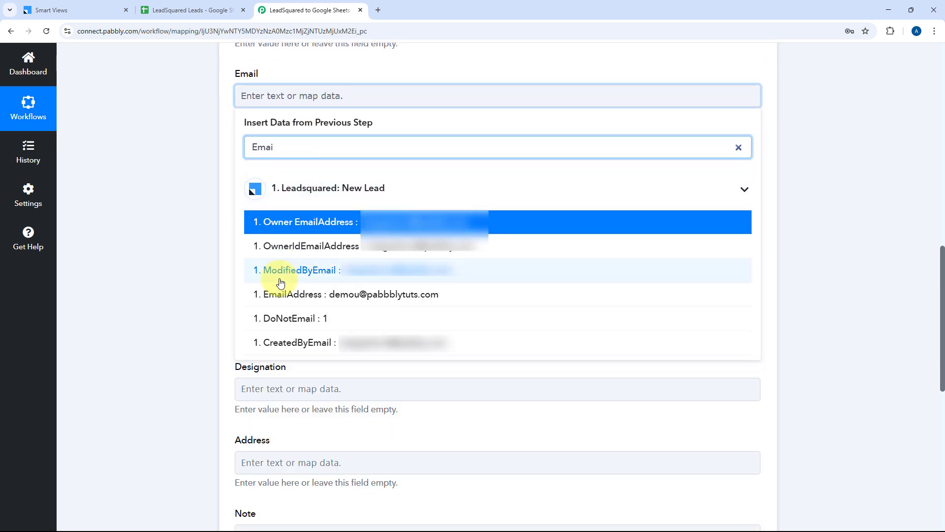
left_click(303, 302)
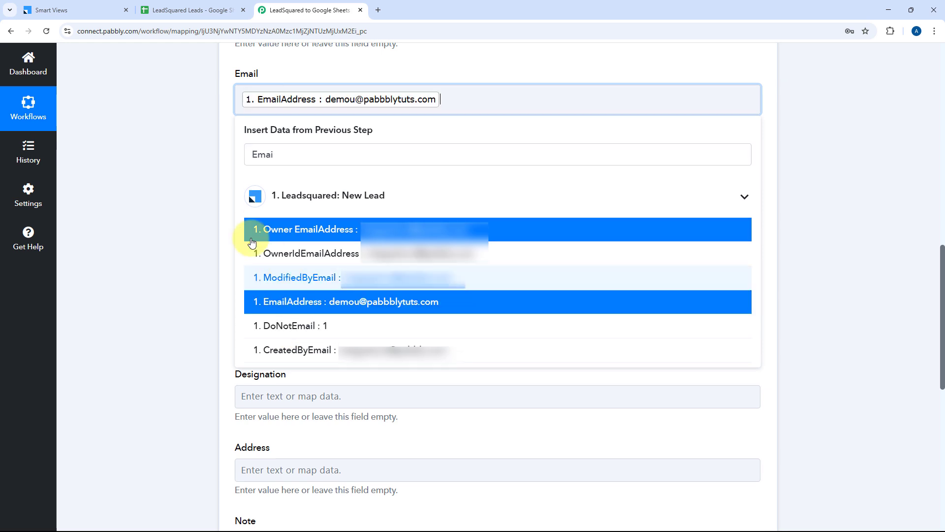
left_click(190, 212)
scroll(190, 211, "down", 1)
left_click(283, 131)
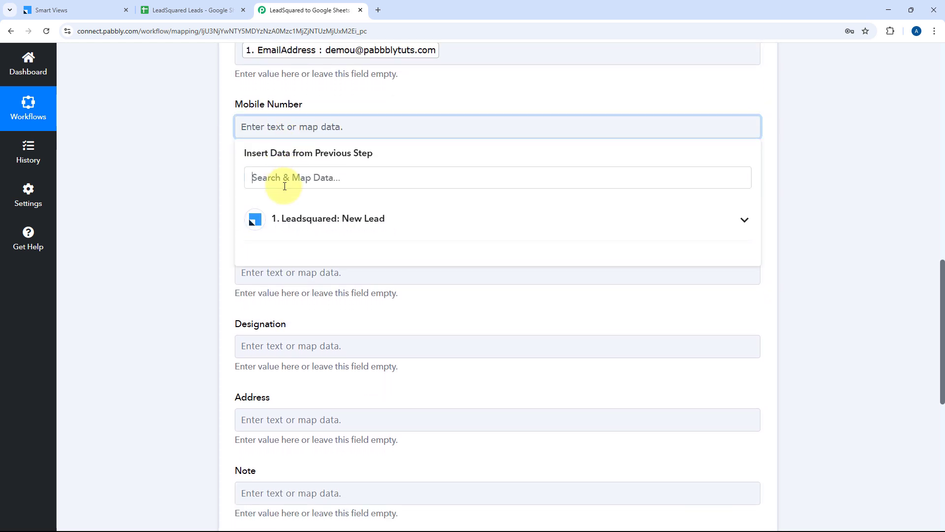
left_click(270, 179)
type("mob")
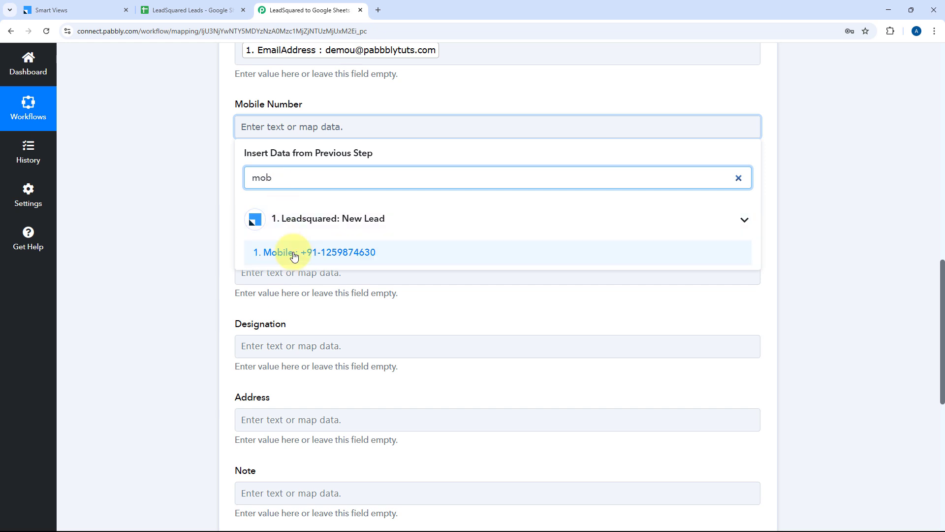
left_click(264, 254)
left_click(194, 180)
Step: Map the Company column to the lead's Company field
left_click(271, 202)
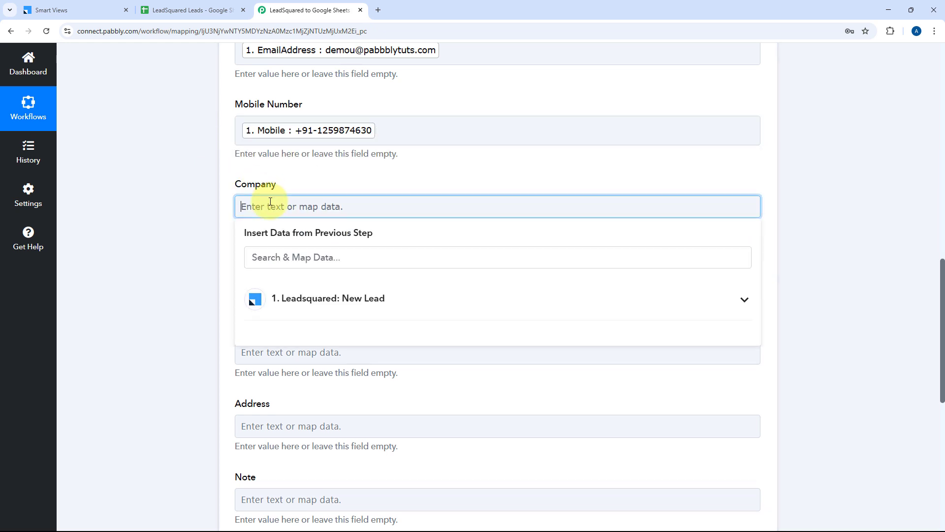
left_click(274, 257)
type("com")
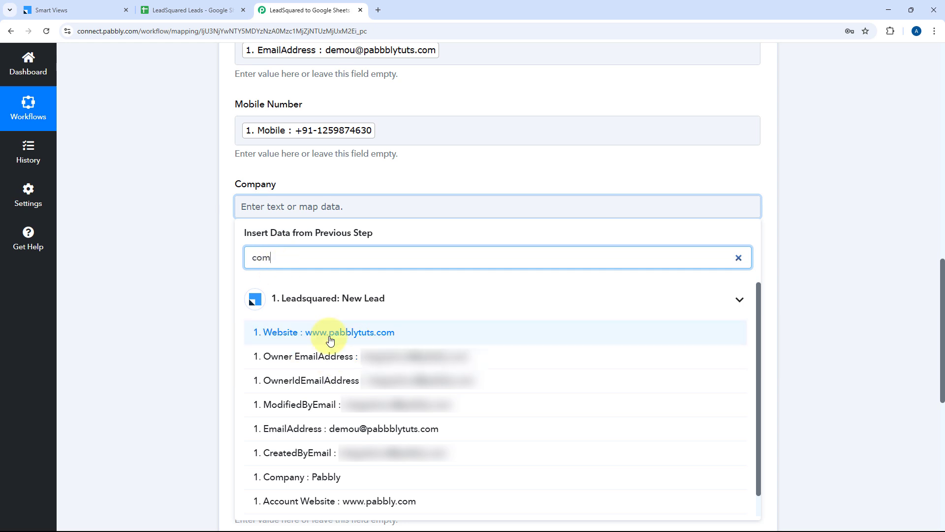
scroll(315, 355, "down", 1)
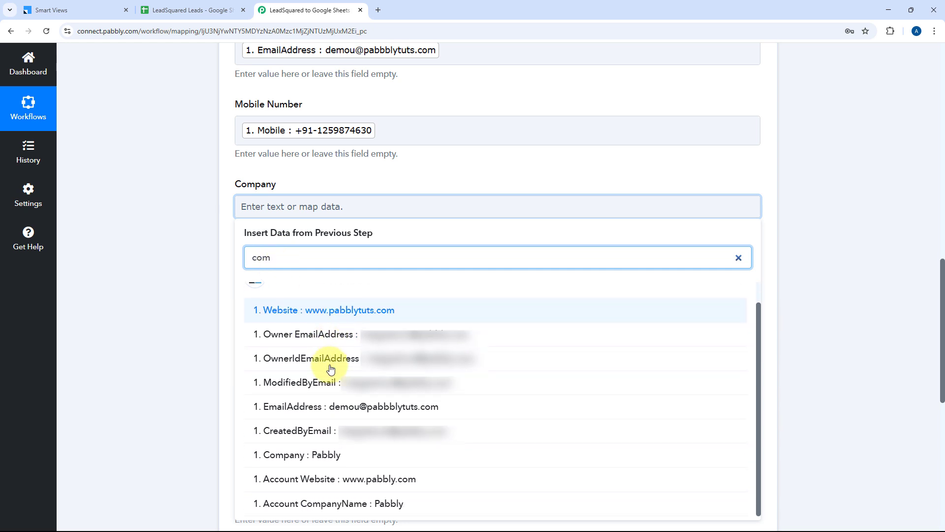
left_click(327, 455)
Step: Map Website to the lead's Website and Designation to JobTitle
left_click(194, 308)
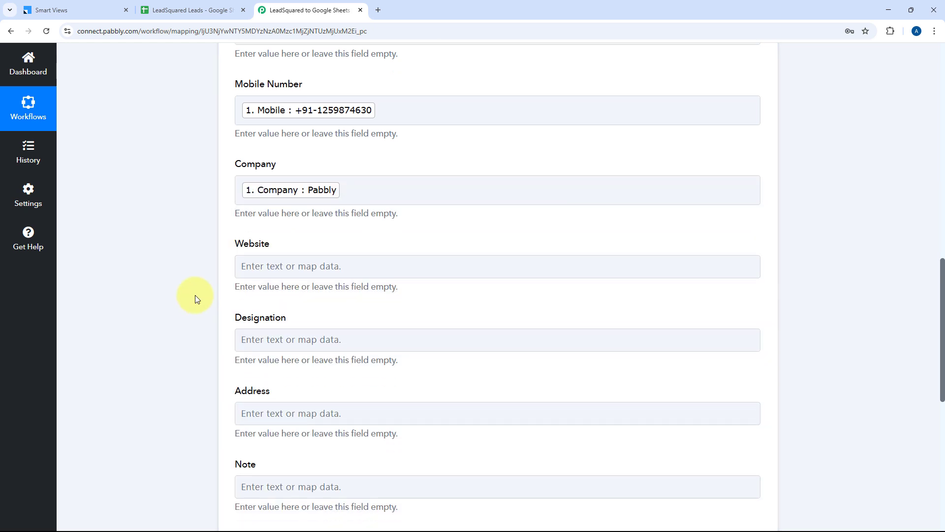
scroll(194, 297, "down", 3)
left_click(276, 139)
left_click(287, 188)
type("web")
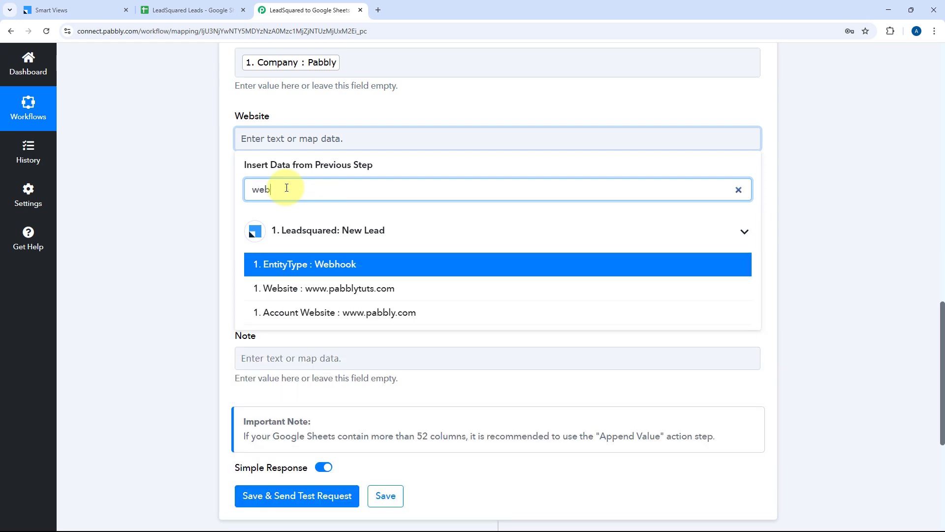
left_click(344, 289)
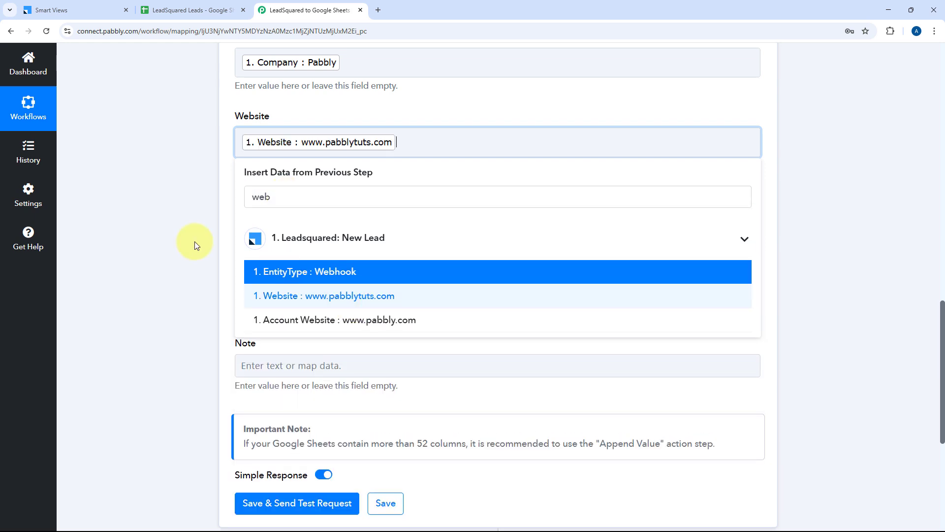
left_click(246, 218)
left_click(291, 268)
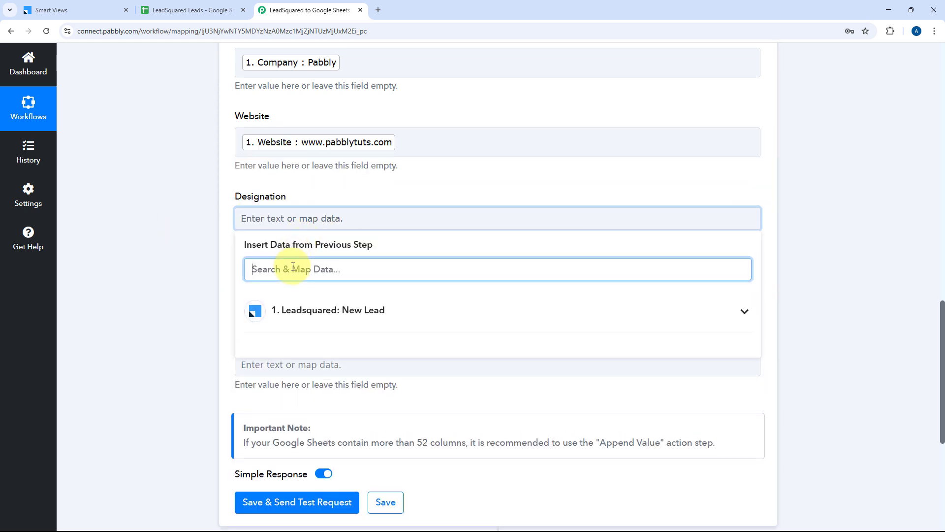
type("pos")
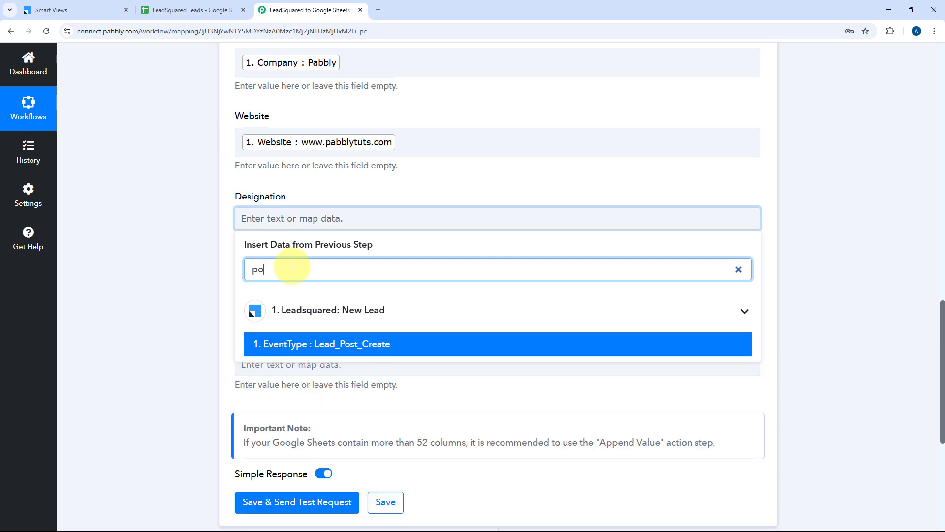
key("BackSpace")
key("BackSpace")
scroll(160, 268, "down", 3)
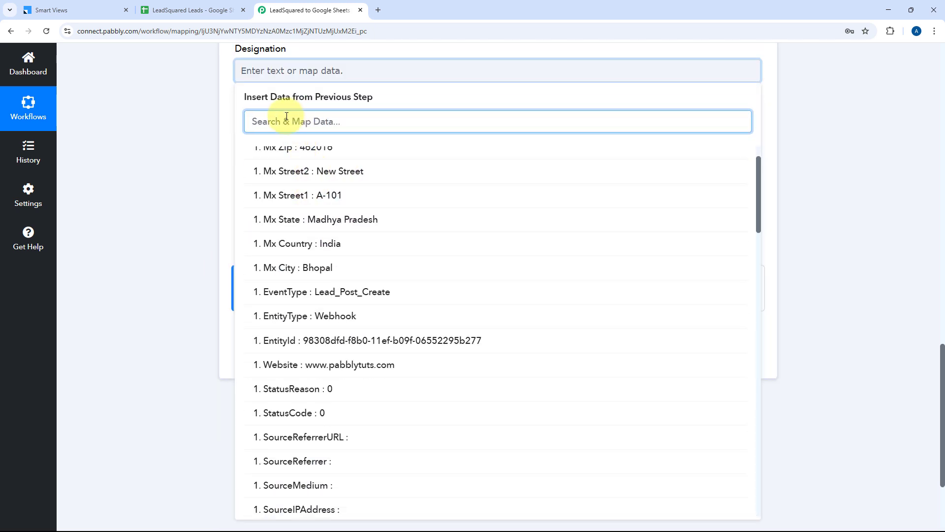
type("se")
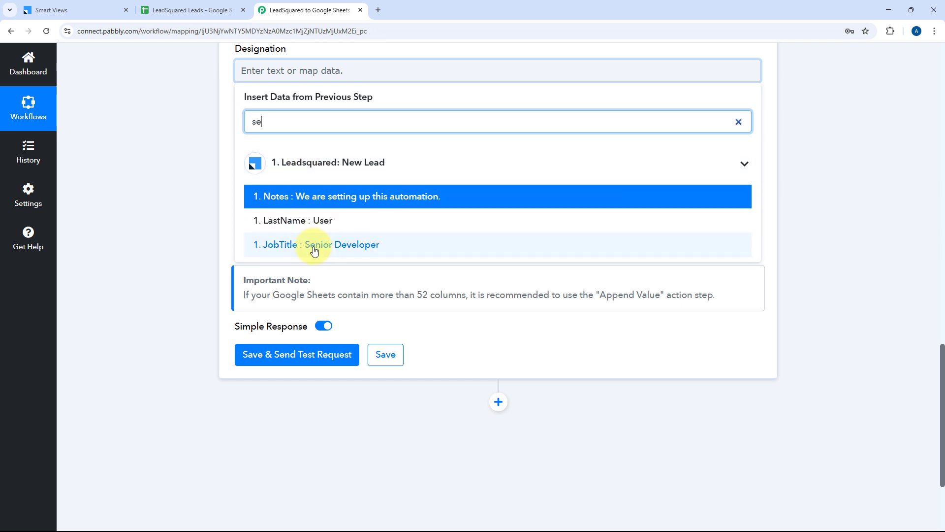
left_click(314, 251)
Step: Build Address from Mx Street1, Street2, City, State, Country and Zip, comma-separated
left_click(290, 150)
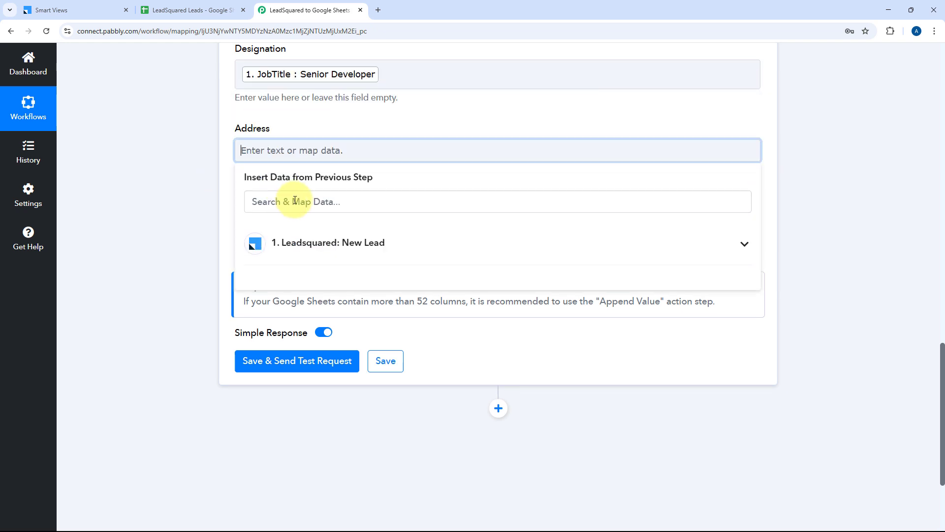
left_click(314, 253)
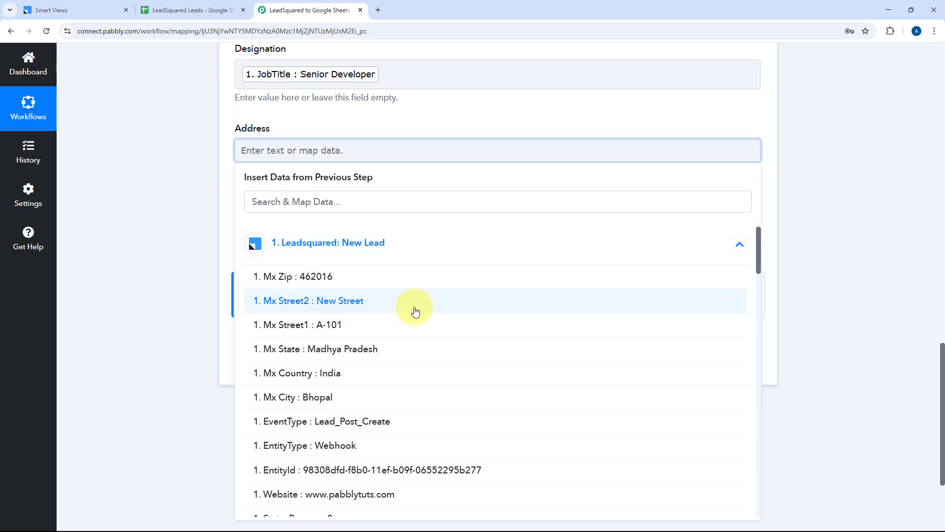
left_click(336, 325)
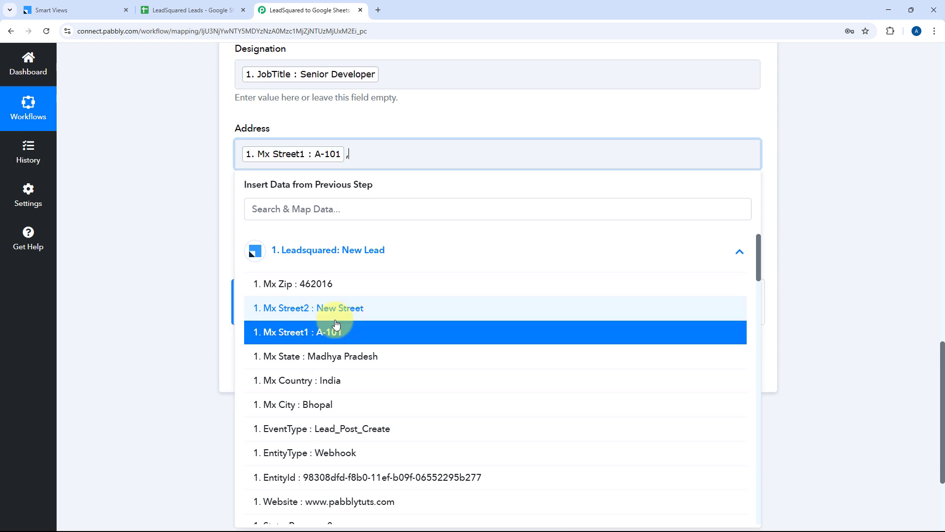
left_click(334, 309)
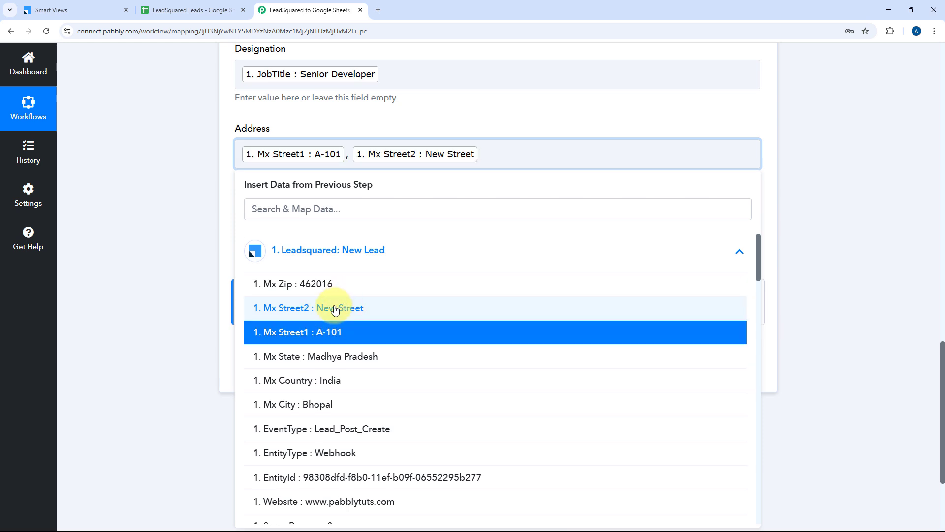
type(",")
left_click(337, 404)
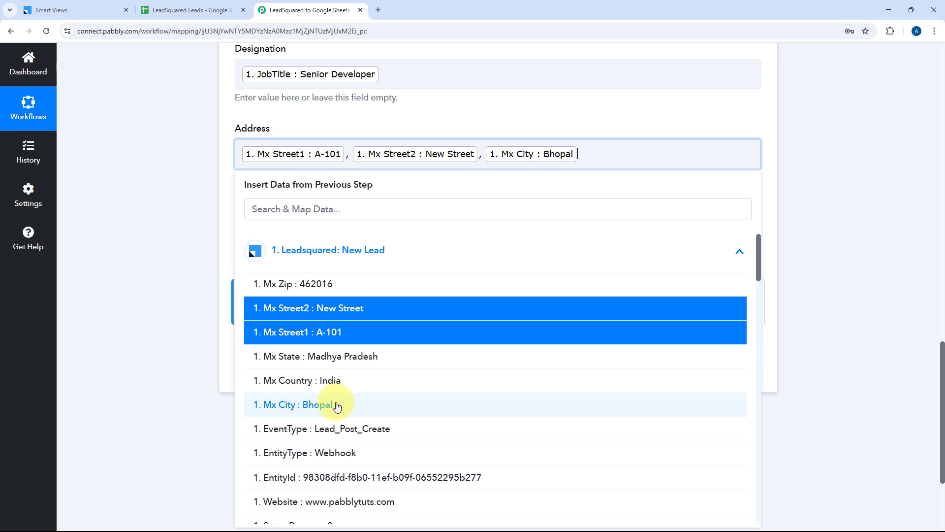
type(",")
left_click(353, 356)
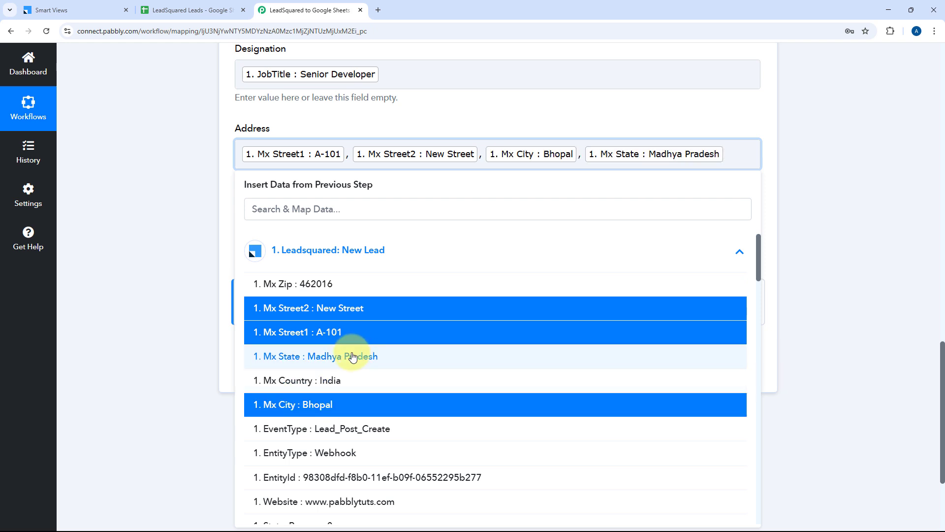
type(",")
left_click(339, 383)
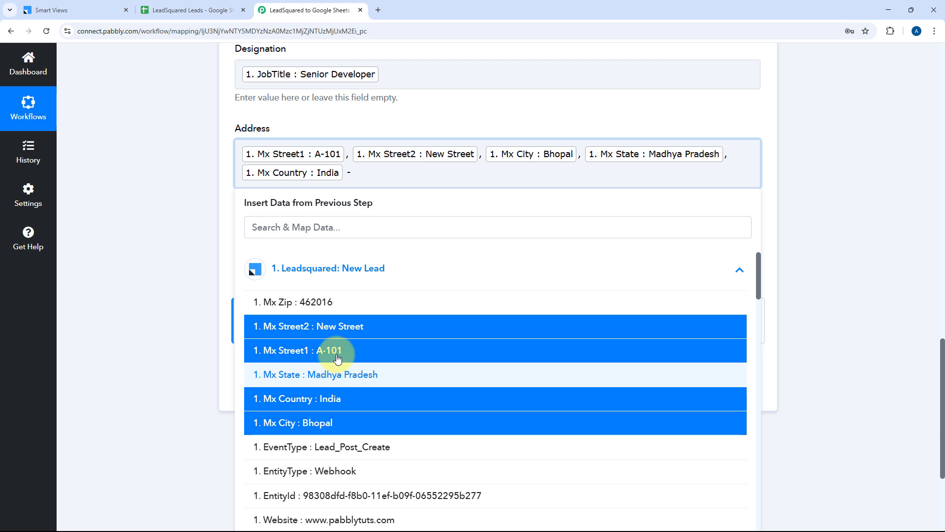
left_click(330, 307)
left_click(185, 228)
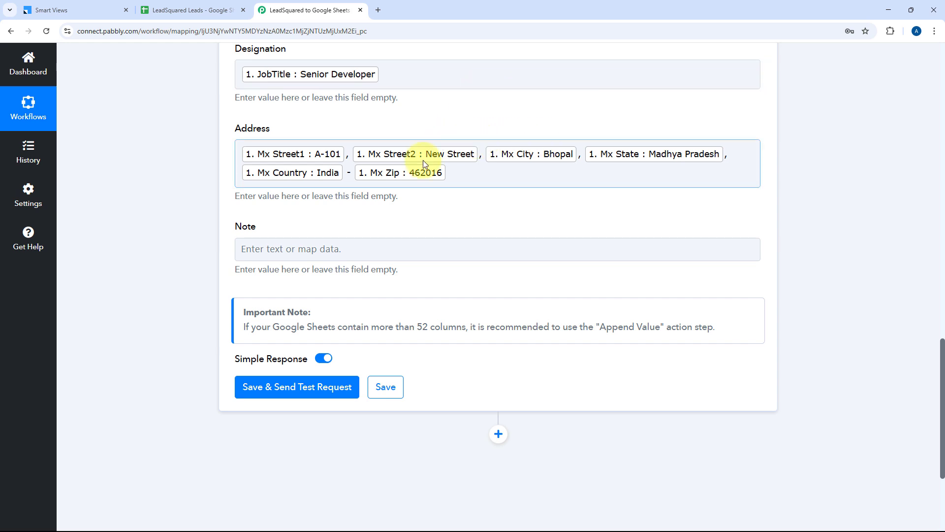
Step: Map the lead's Notes value into the Google Sheets Note field
left_click(310, 257)
left_click(326, 298)
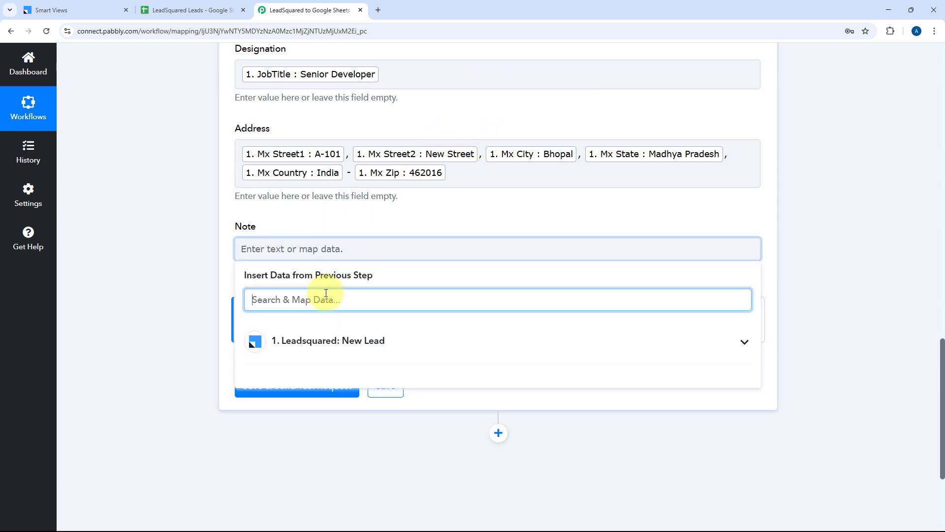
type("Note")
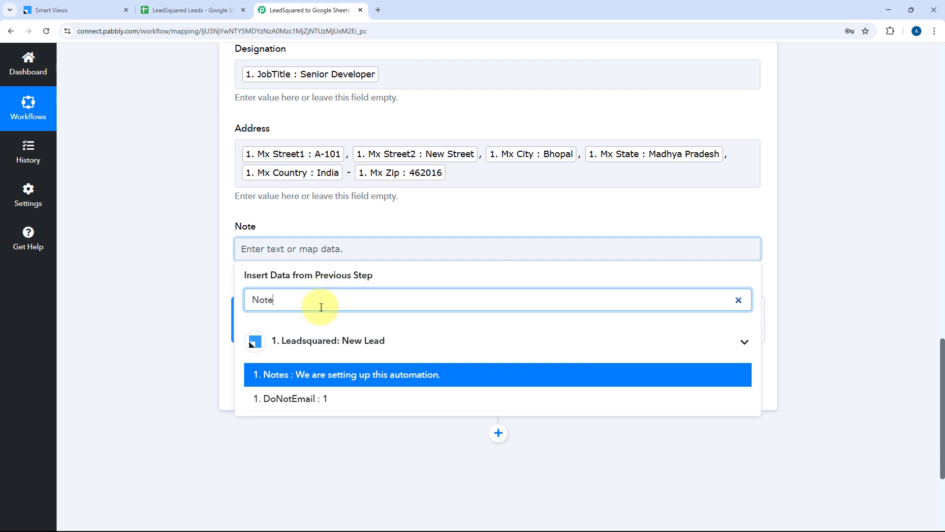
left_click(327, 378)
left_click(195, 196)
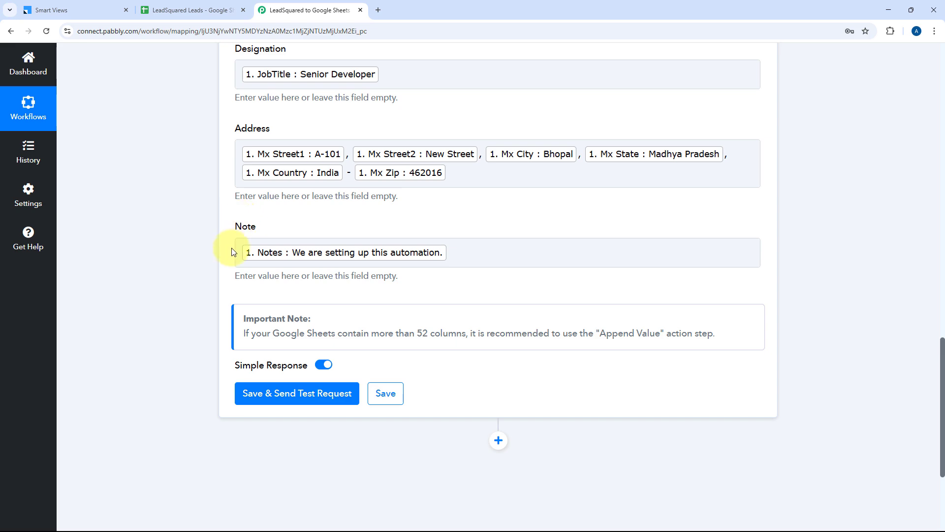
Step: Save the Add New Row action and send a test row to the sheet
left_click(279, 66)
scroll(295, 79, "up", 4)
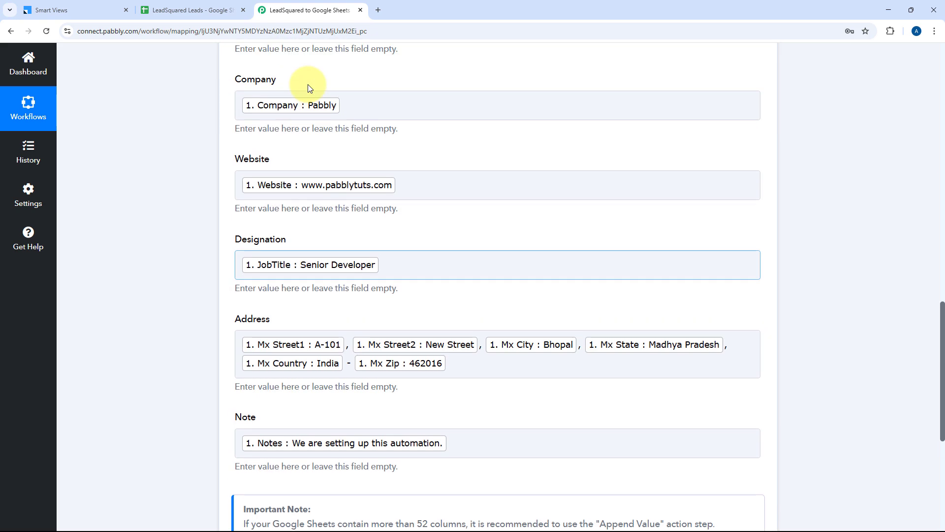
scroll(249, 147, "up", 4)
left_click(243, 144)
scroll(228, 169, "down", 5)
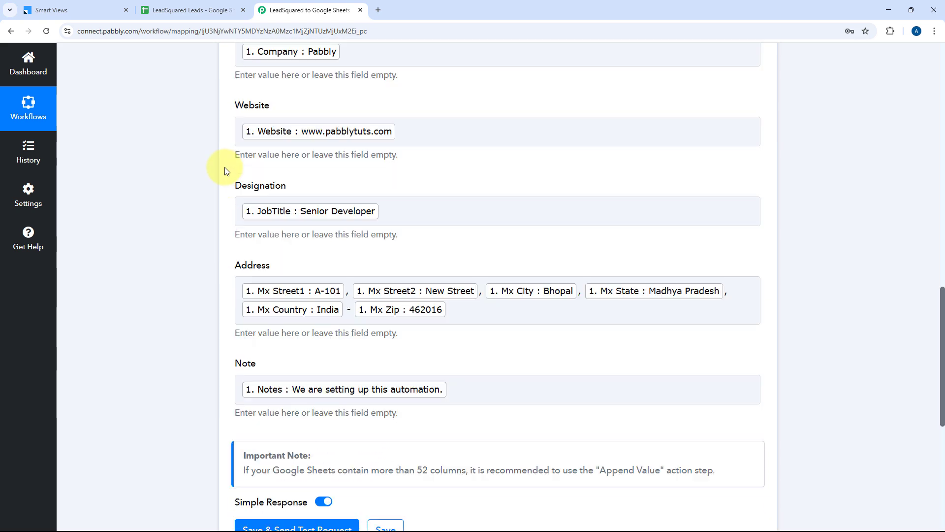
scroll(224, 168, "down", 6)
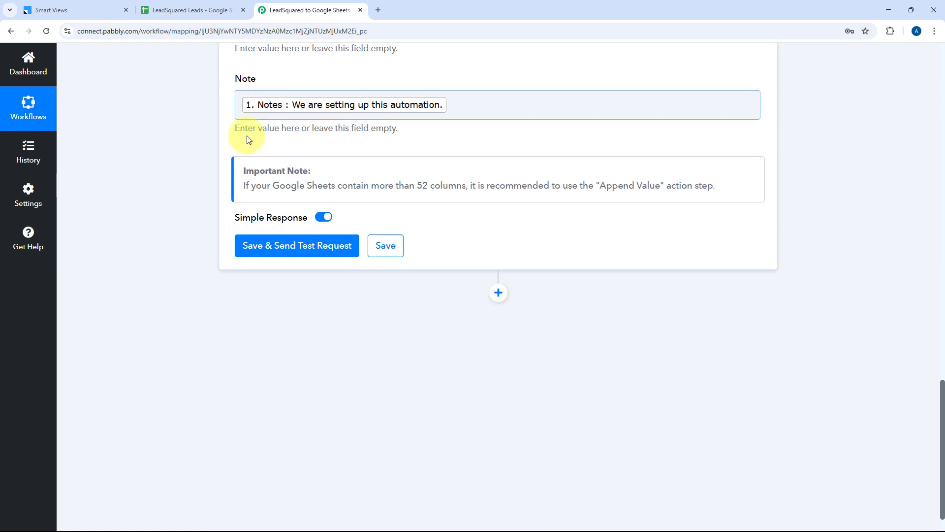
left_click(313, 257)
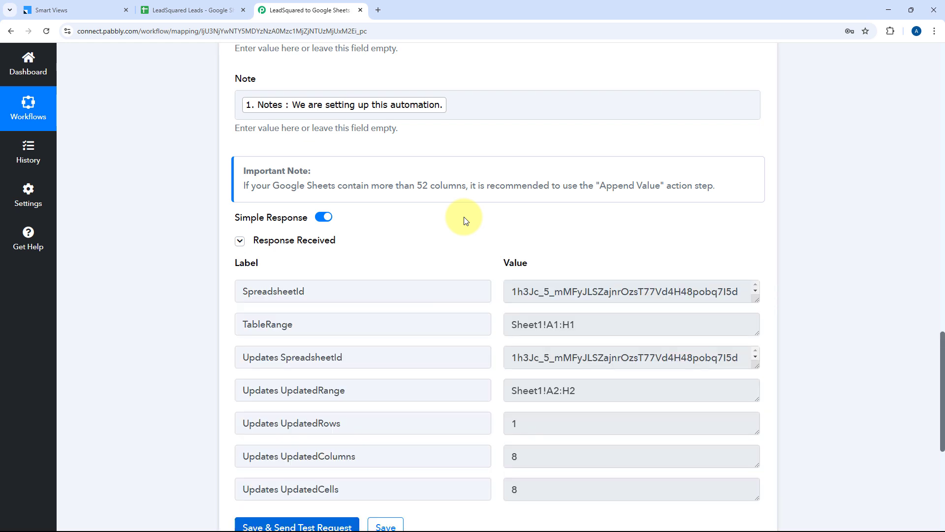
scroll(466, 220, "down", 2)
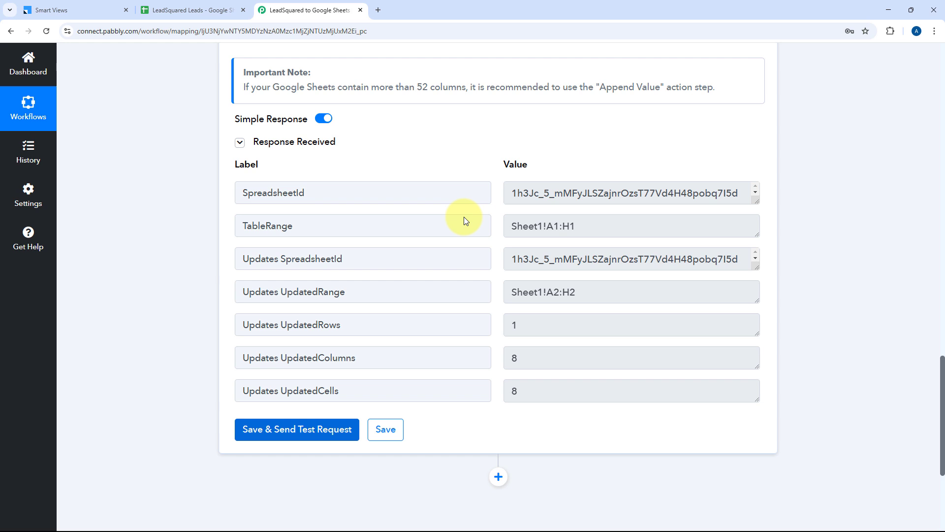
scroll(463, 217, "up", 8)
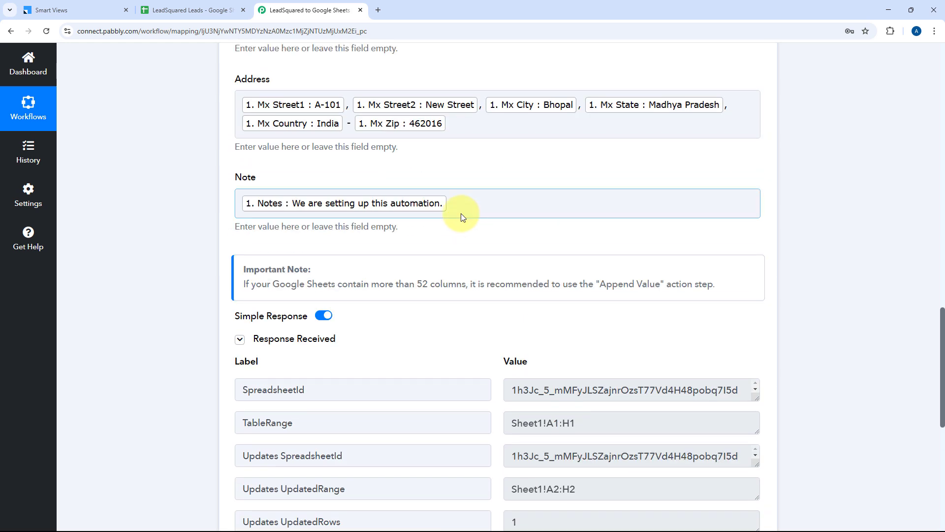
scroll(454, 181, "up", 14)
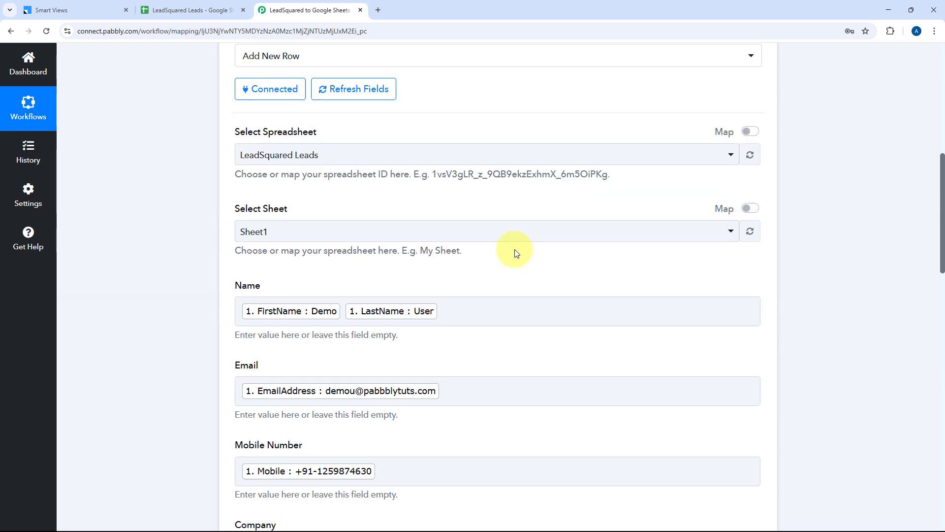
Step: Collapse the Google Sheets step and switch to the LeadSquared Leads spreadsheet
left_click(510, 122)
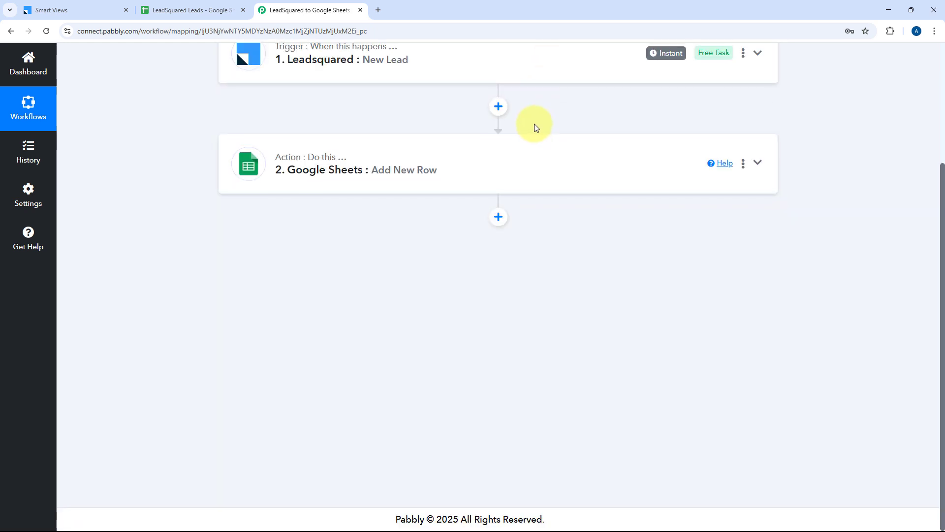
scroll(538, 126, "up", 3)
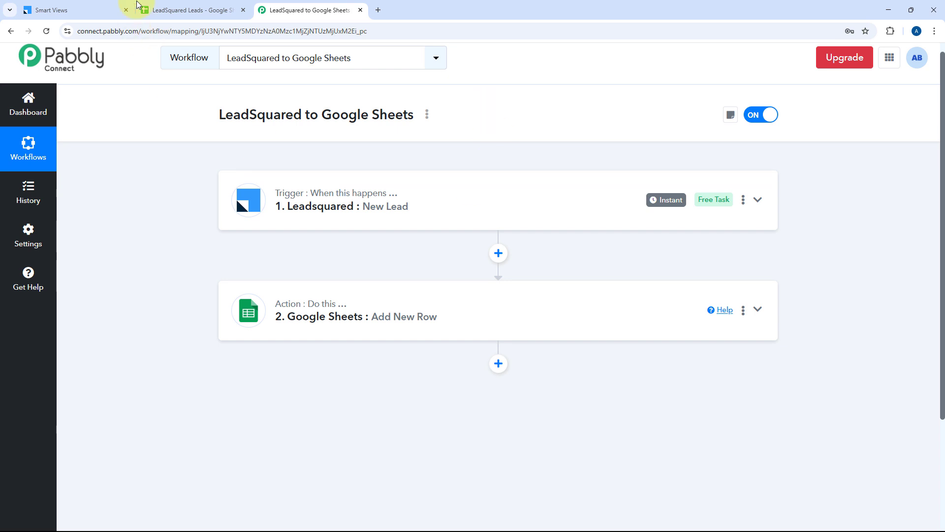
left_click(183, 5)
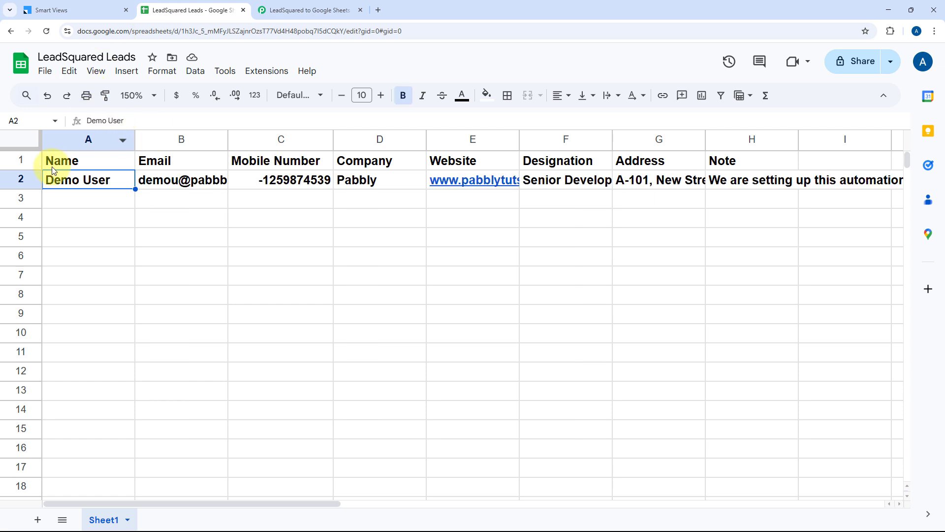
Step: Unbold row 2, widen columns E and B, and set the sheet's text wrapping to Clip
left_click(35, 173)
key("ctrl+b")
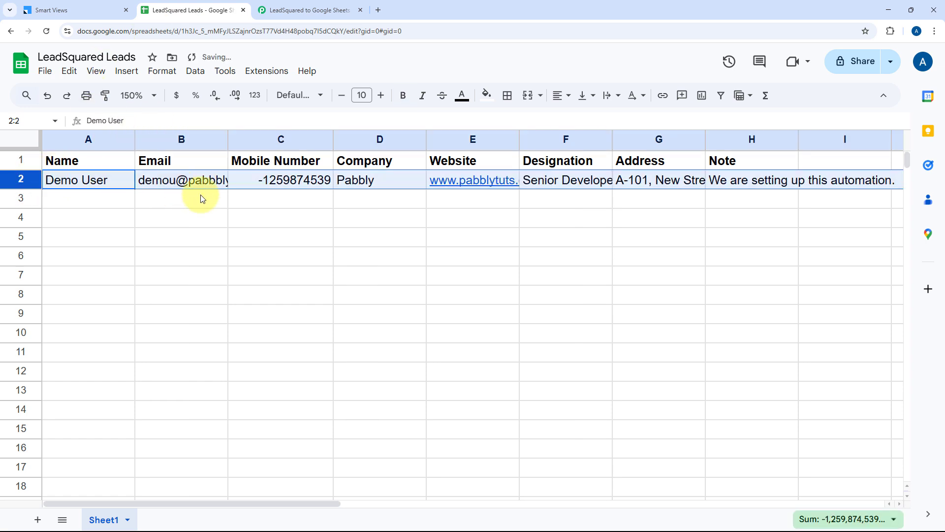
left_click(414, 197)
left_click_drag(520, 139, 562, 139)
left_click(22, 140)
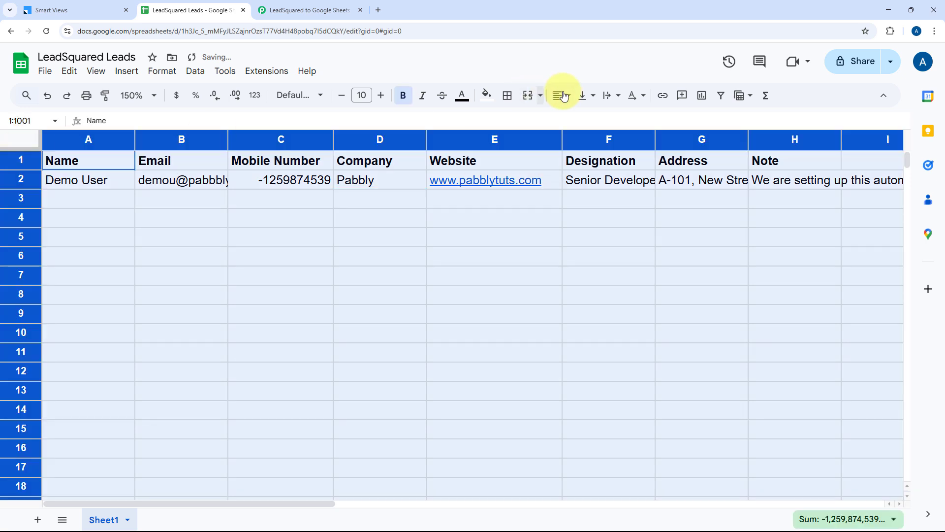
left_click(612, 95)
left_click(648, 119)
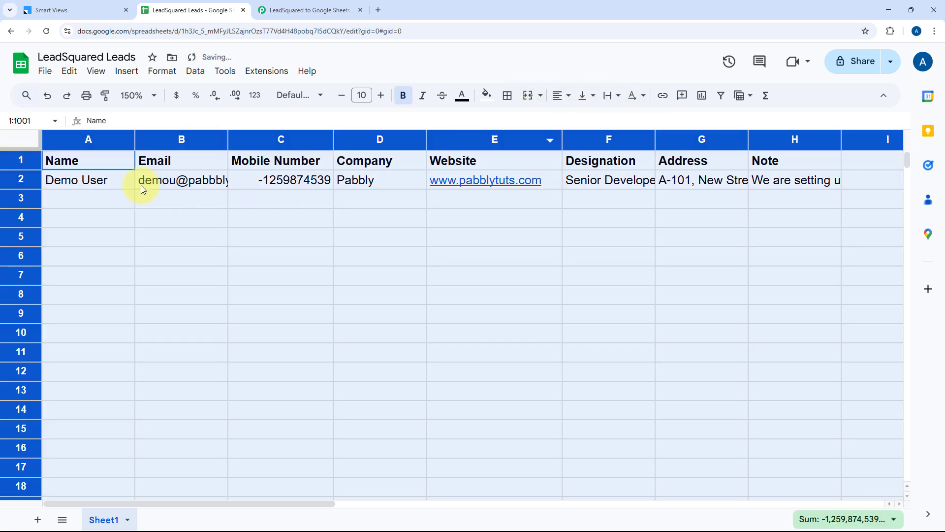
left_click(132, 180)
left_click_drag(232, 143, 287, 141)
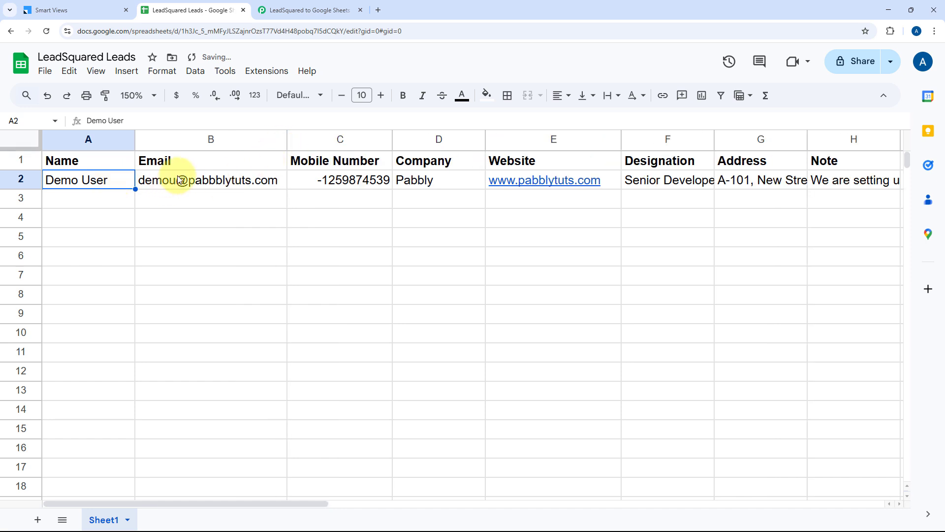
Step: Check each row-2 value from B2 through the note in H2, then return to Pabbly
left_click(160, 181)
left_click(315, 182)
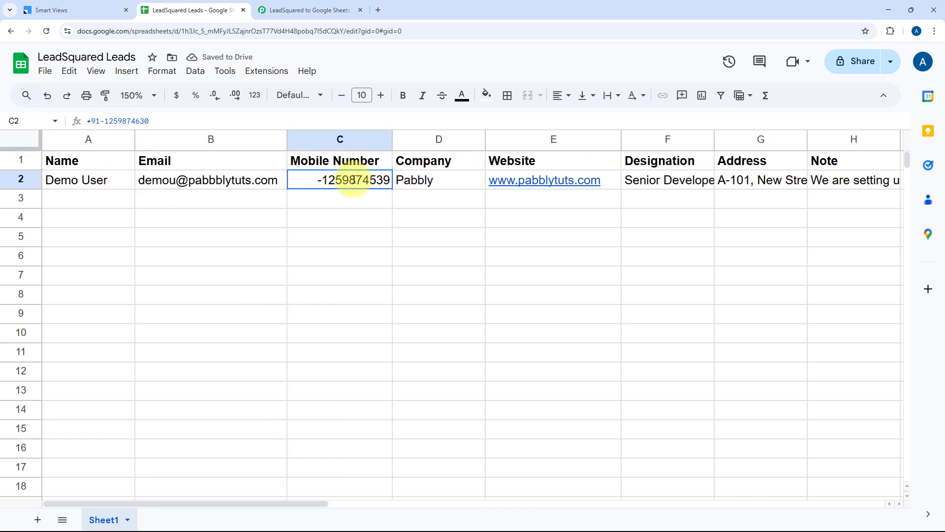
left_click(424, 180)
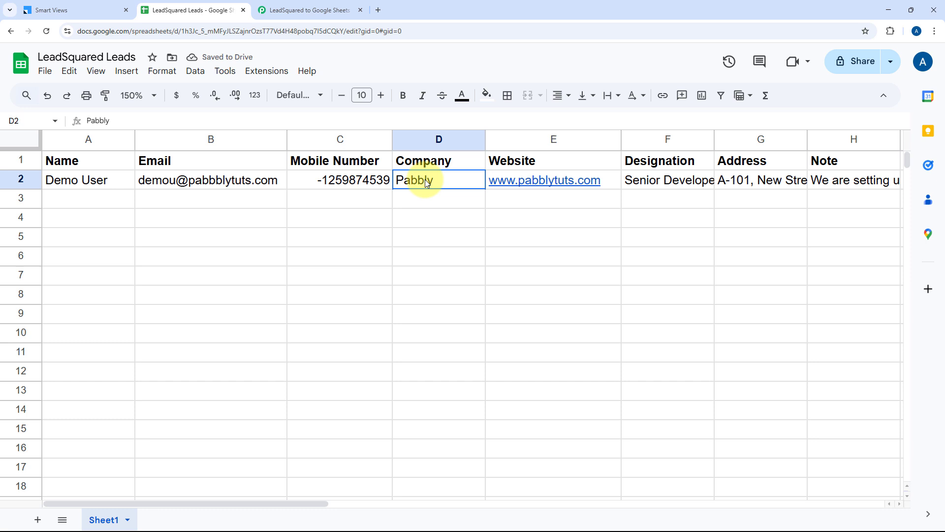
left_click(613, 180)
left_click(679, 180)
left_click(803, 181)
scroll(749, 180, "right", 3)
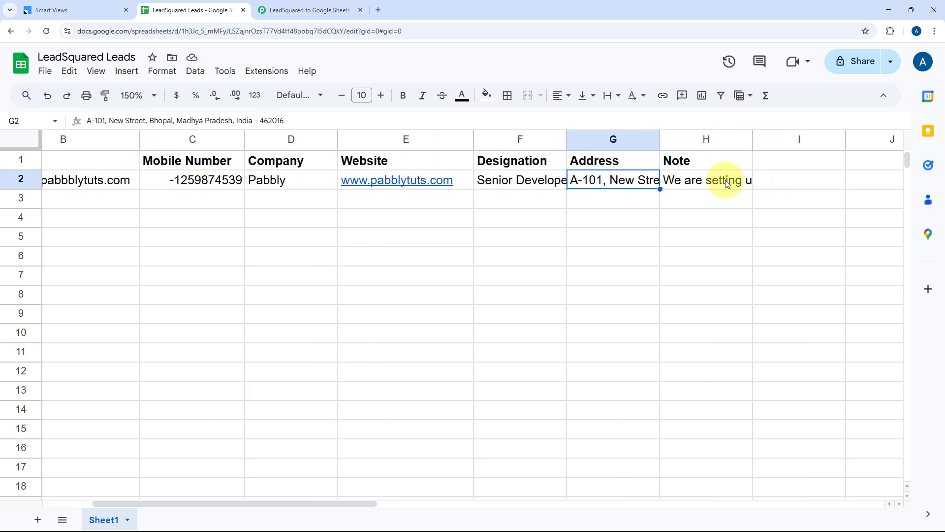
double_click(727, 179)
left_click(645, 202)
scroll(450, 213, "left", 4)
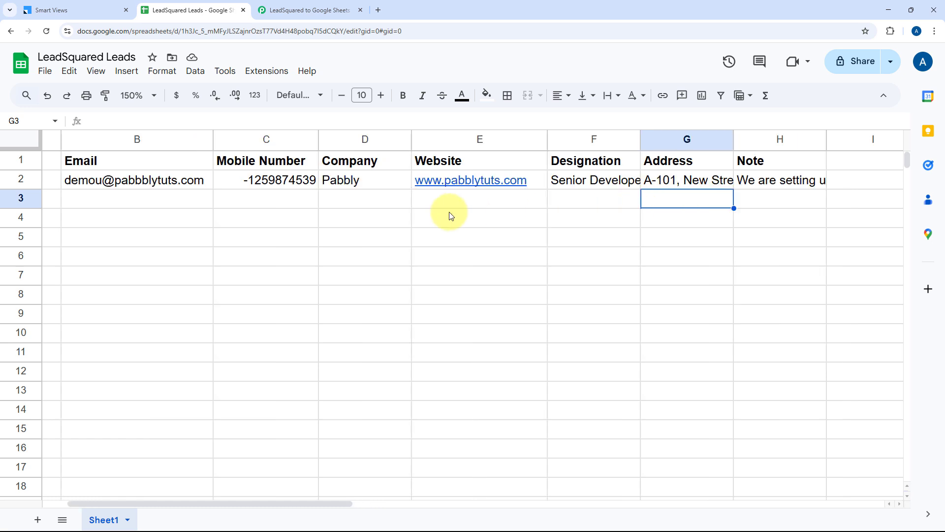
left_click(310, 10)
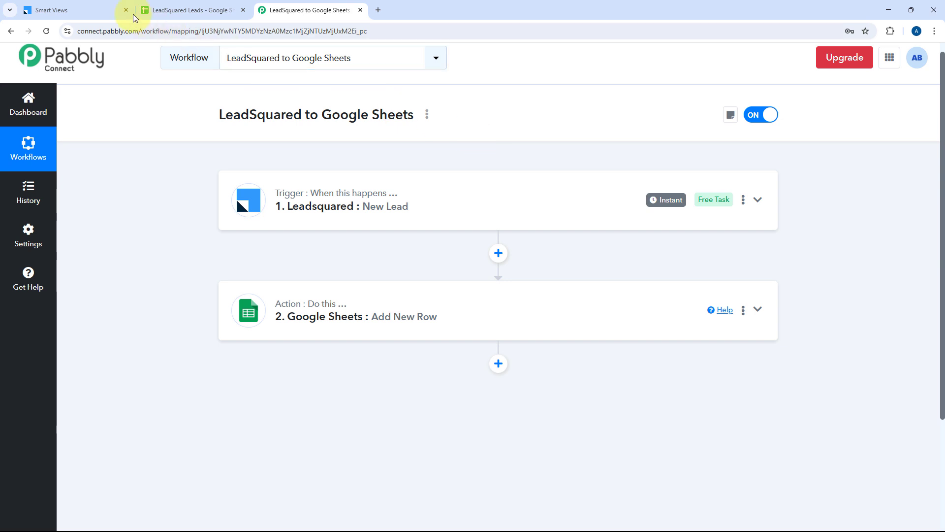
Step: Start a new LeadSquared lead with first name Test, last name User and a test email
left_click(53, 10)
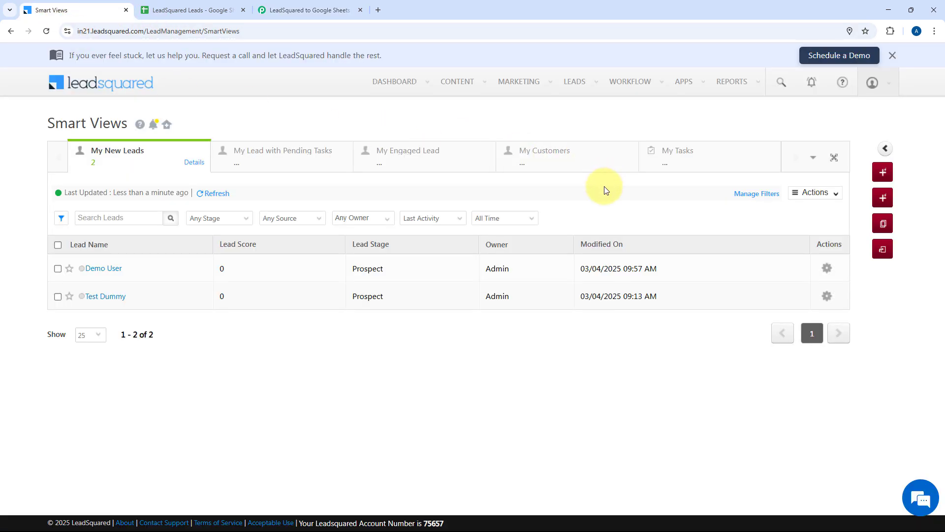
left_click(875, 199)
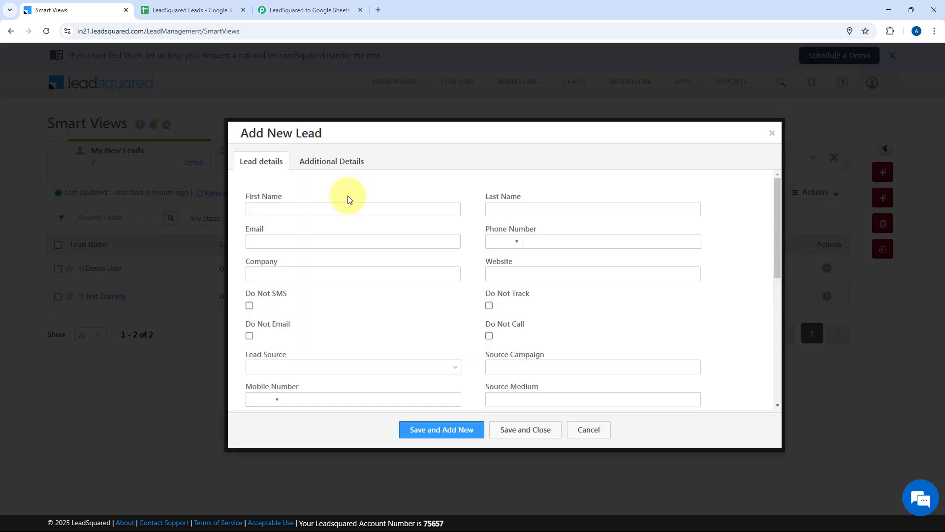
left_click(338, 206)
type("Test")
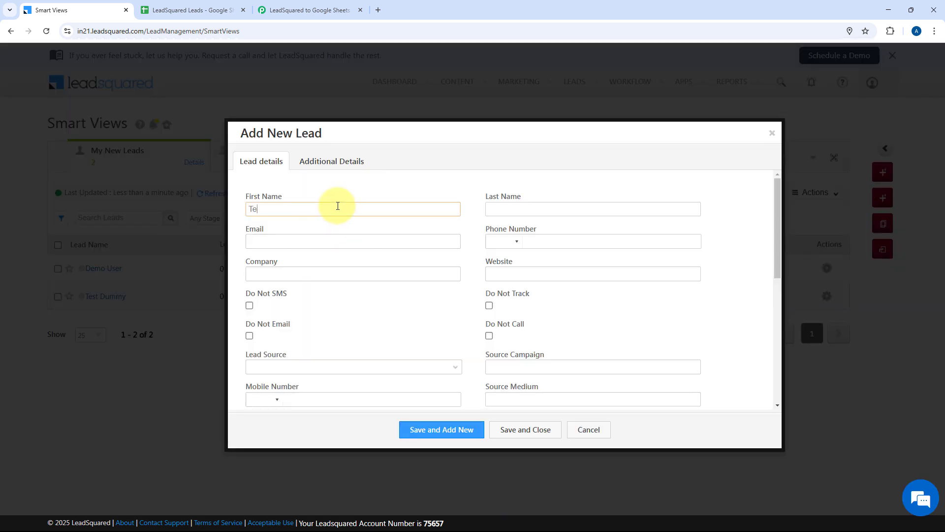
key("Tab")
type("User")
key("Tab")
type("test")
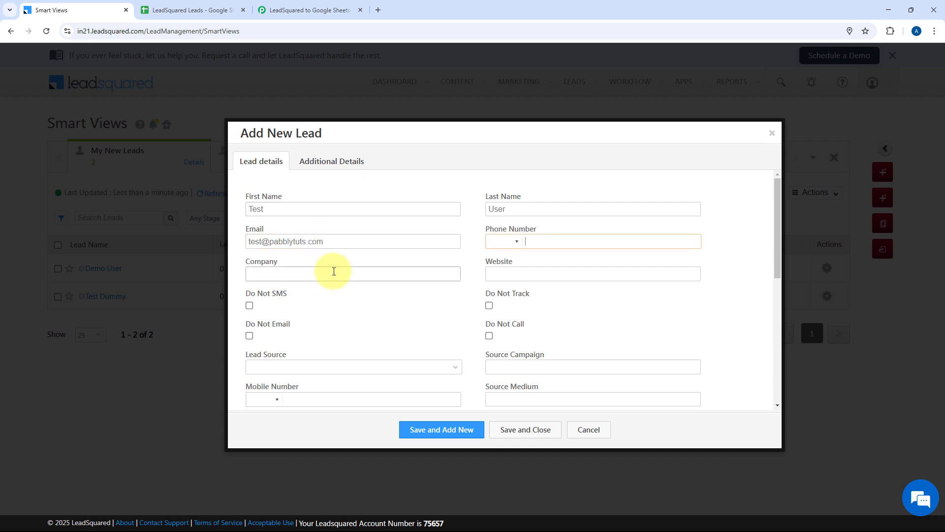
left_click(314, 277)
type("Google")
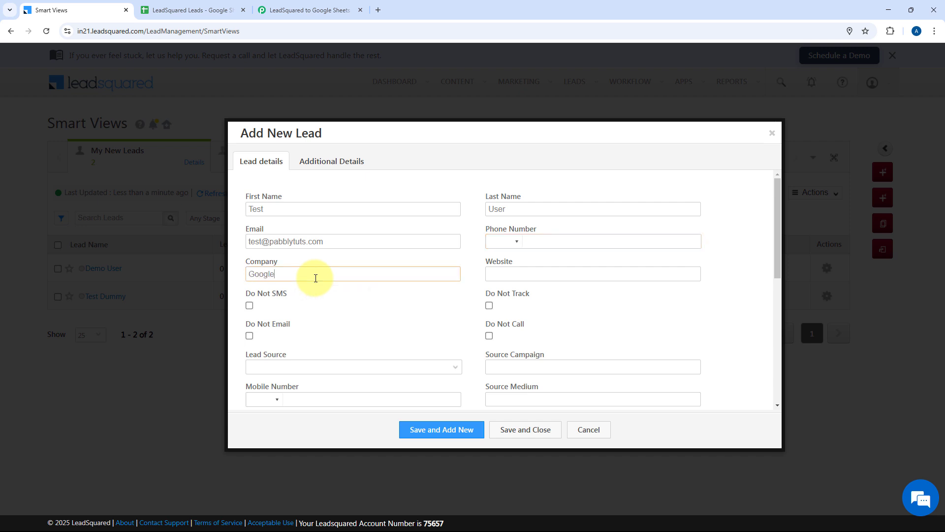
key("Tab")
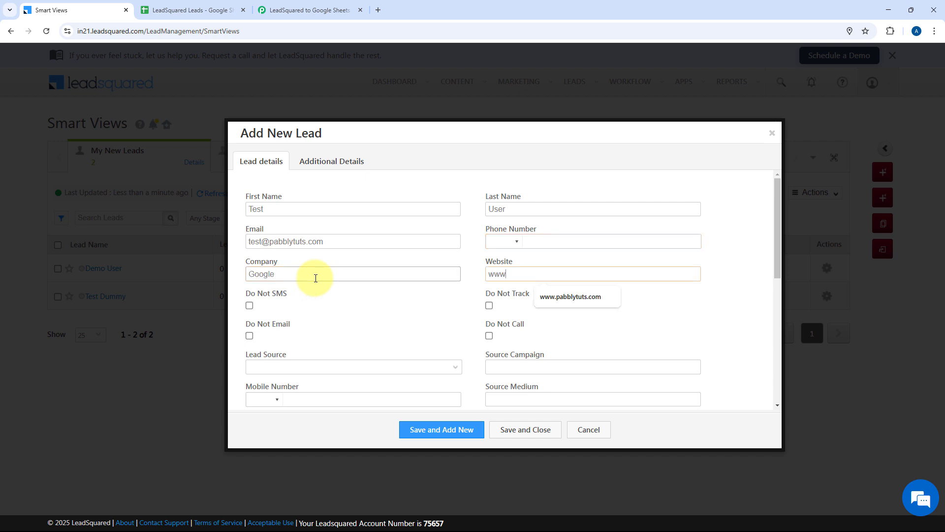
type("www.p")
key("BackSpace")
type("google.com")
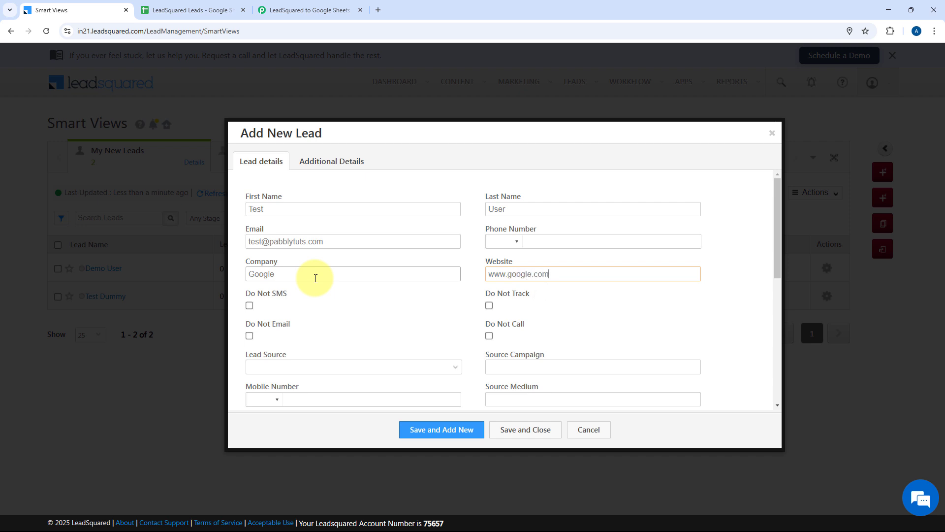
left_click(249, 304)
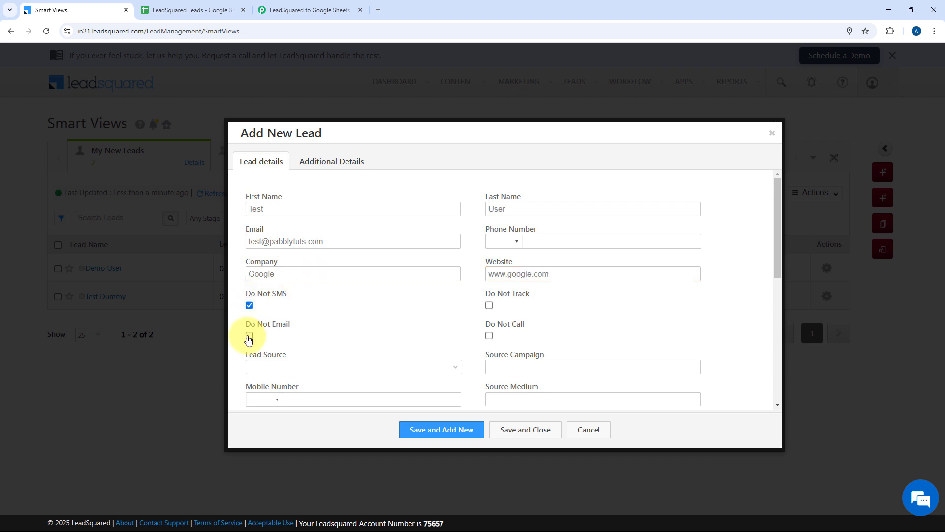
left_click(487, 335)
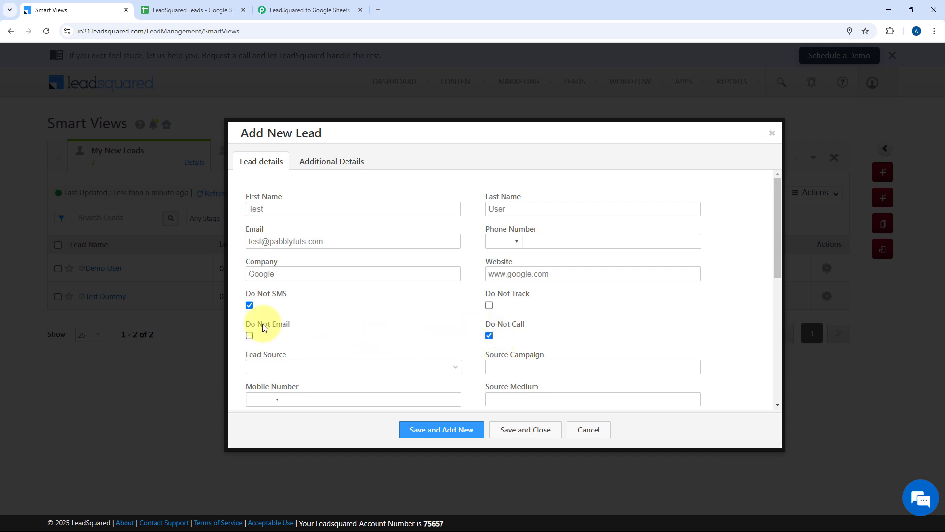
Step: Tick Do Not Email and set the Lead Source to Organic Search
left_click(249, 336)
scroll(427, 283, "down", 2)
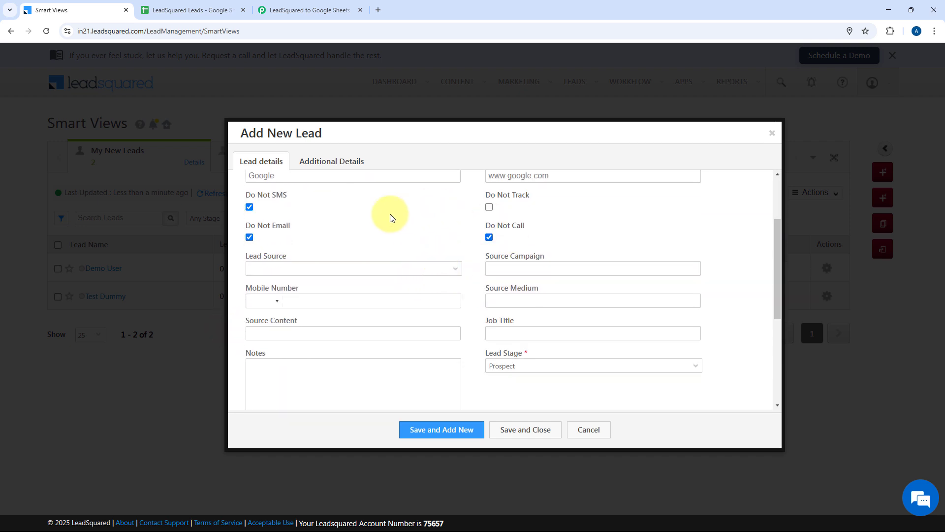
left_click(407, 268)
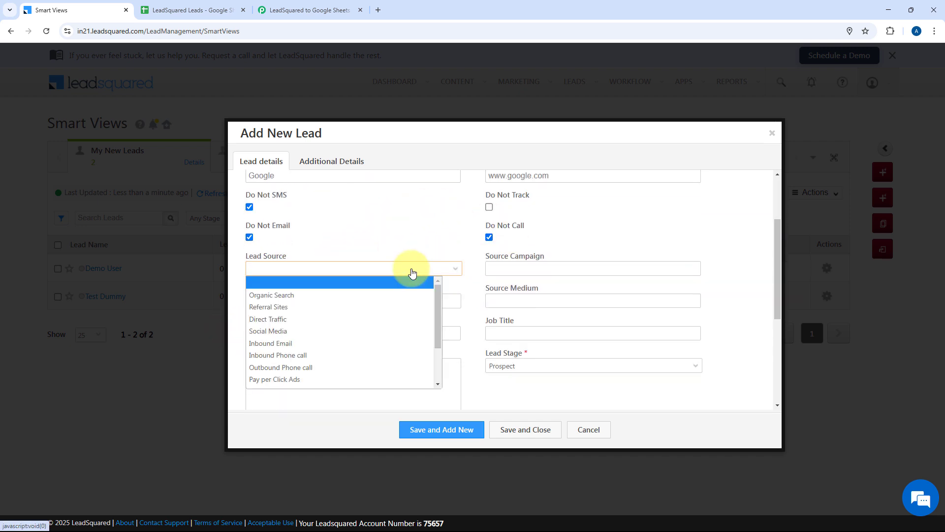
left_click(314, 296)
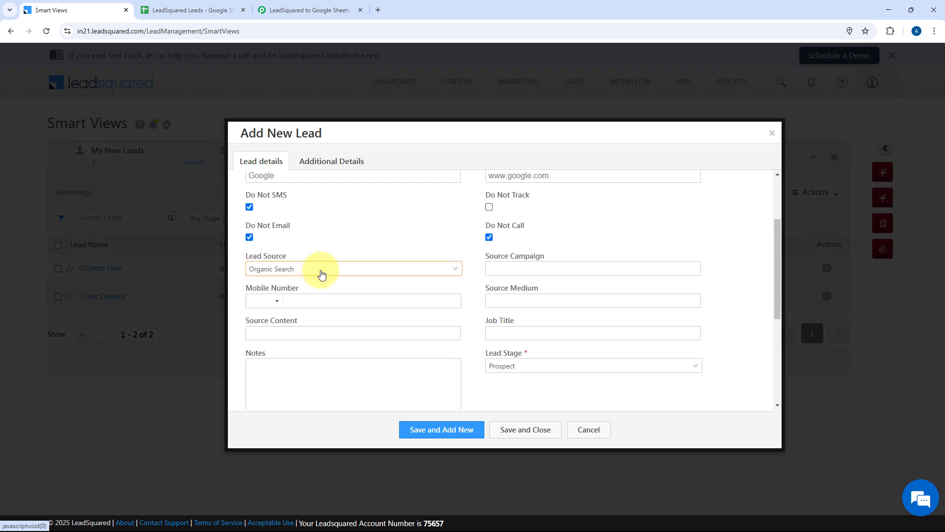
Step: Add the lead's mobile number, job title CEO and the testing note
left_click(272, 301)
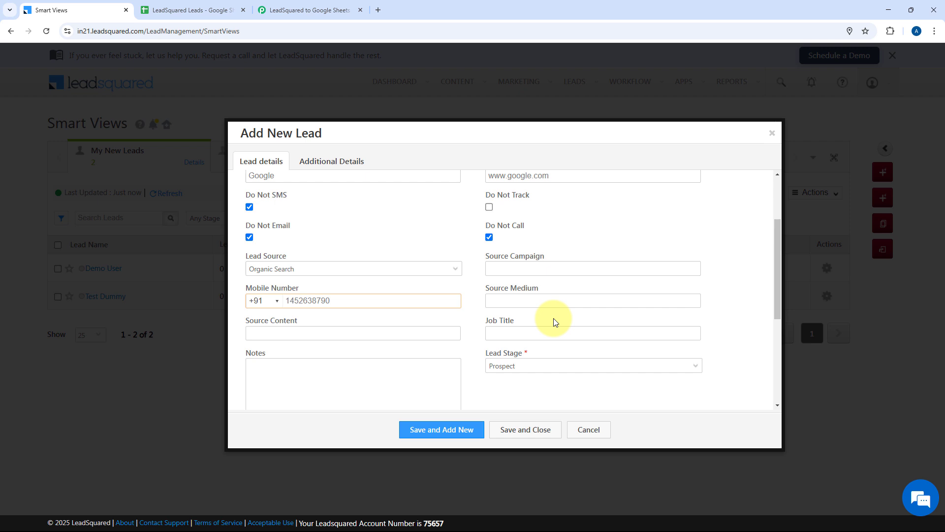
scroll(492, 305, "down", 1)
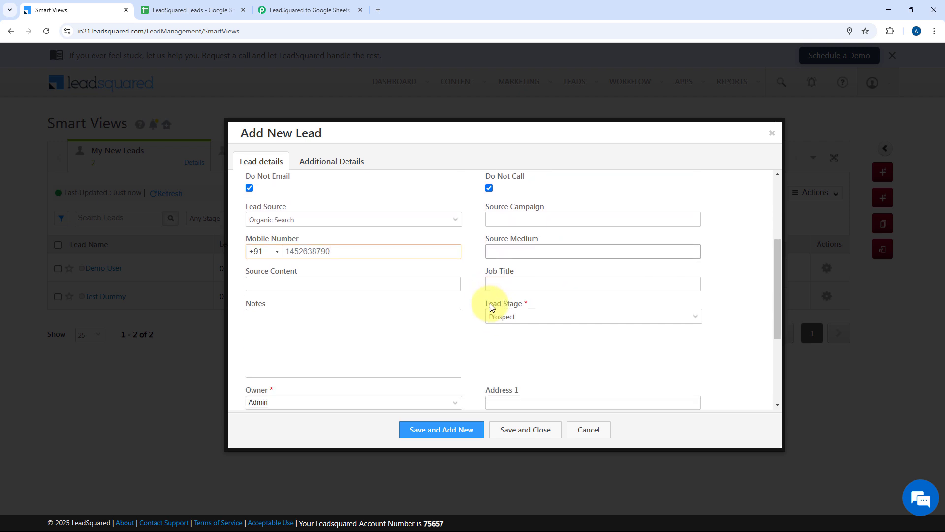
left_click(513, 283)
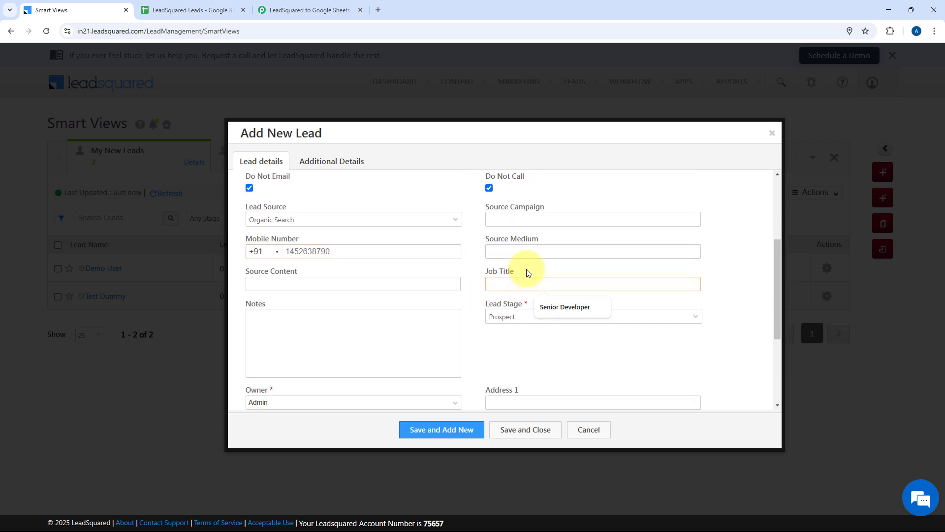
type("CEO")
left_click(331, 335)
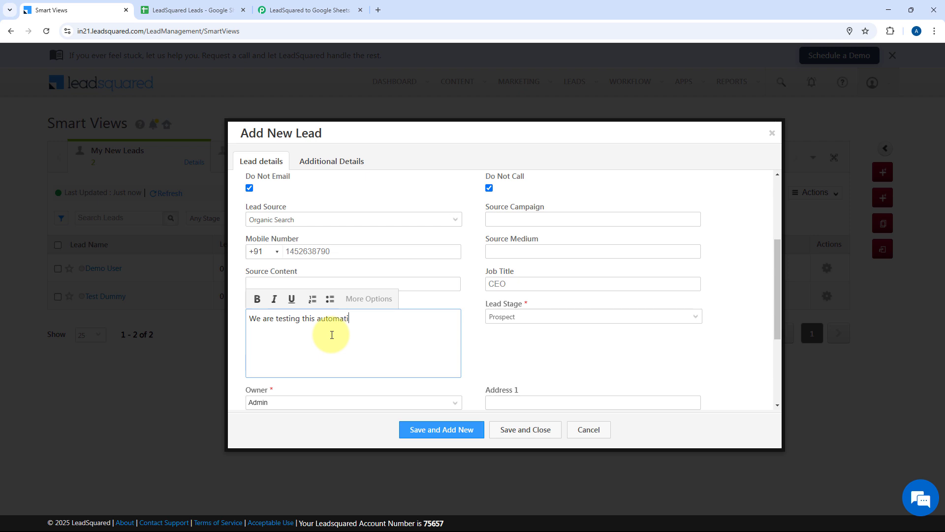
scroll(413, 320, "down", 3)
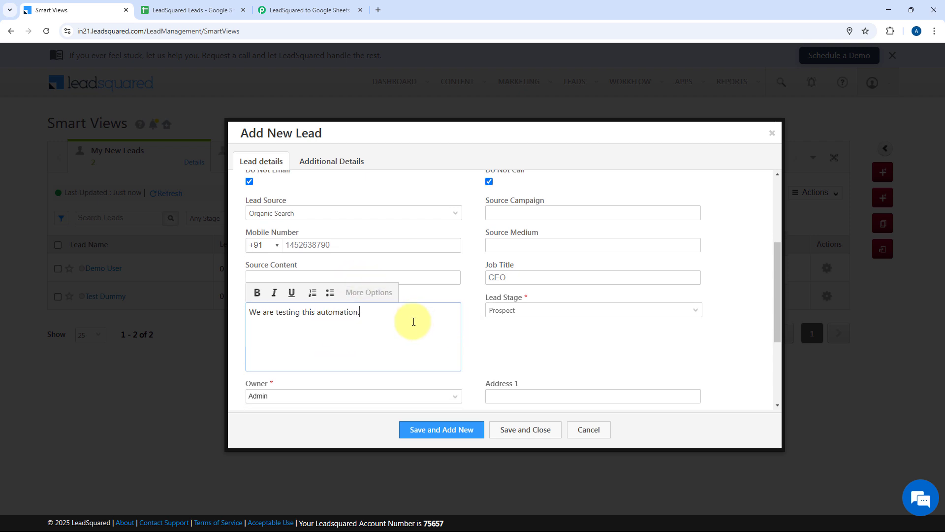
Step: Fill both address lines, city New Delhi, state Delhi, country India and the zip code
left_click(512, 255)
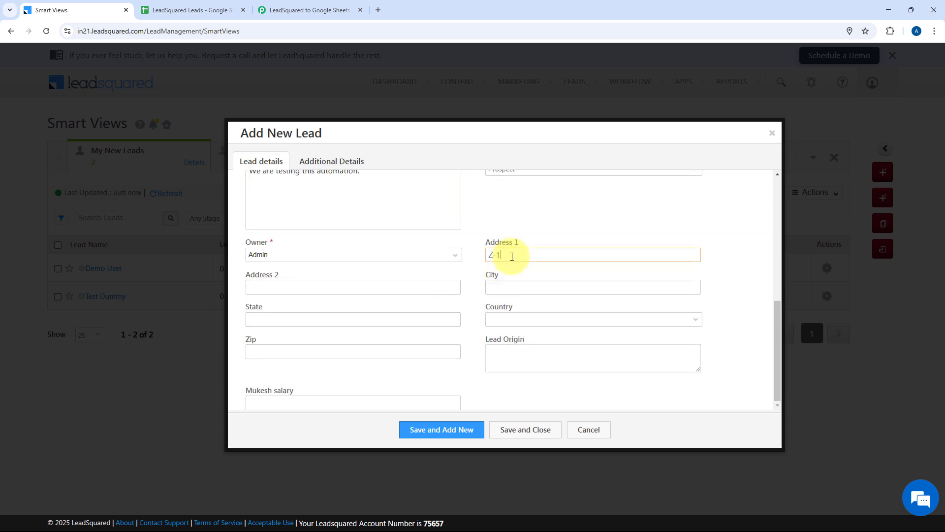
key("Tab")
key("Tab")
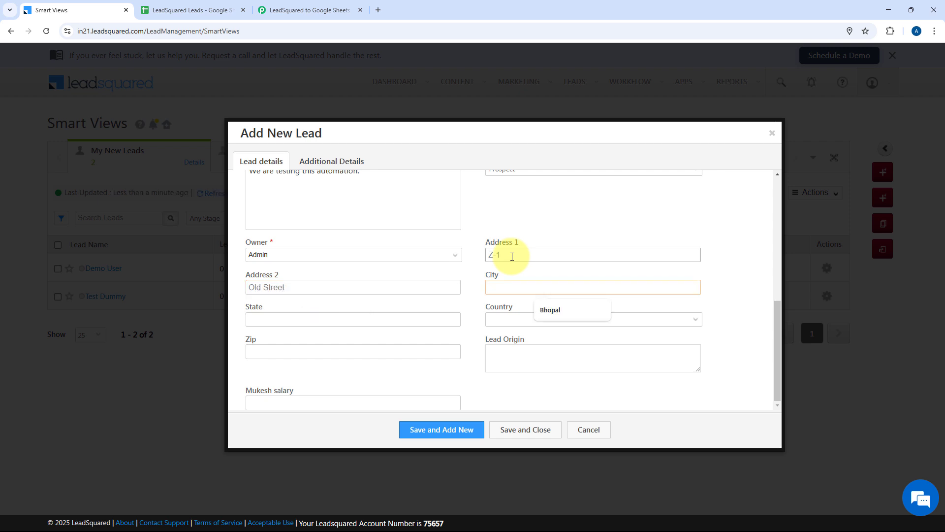
key("Tab")
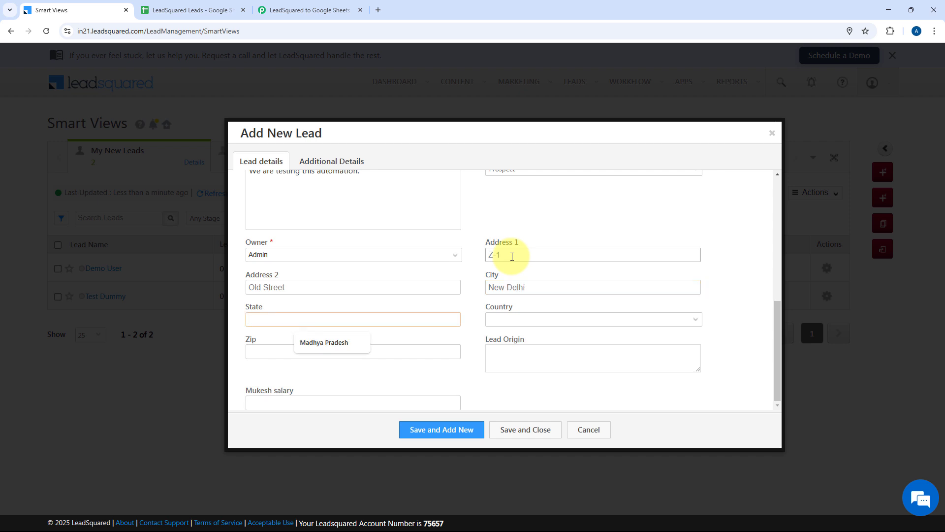
type("Delhi")
key("Tab")
type("India")
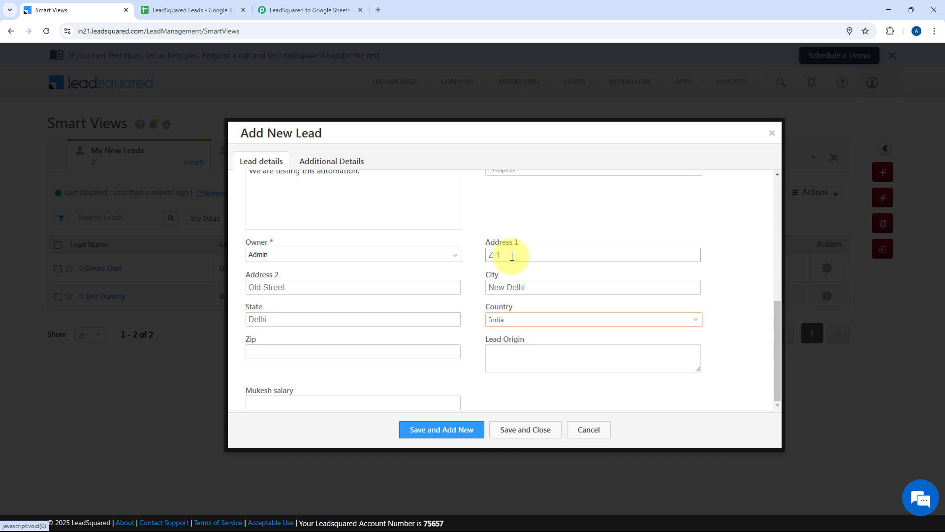
key("Tab")
type("11")
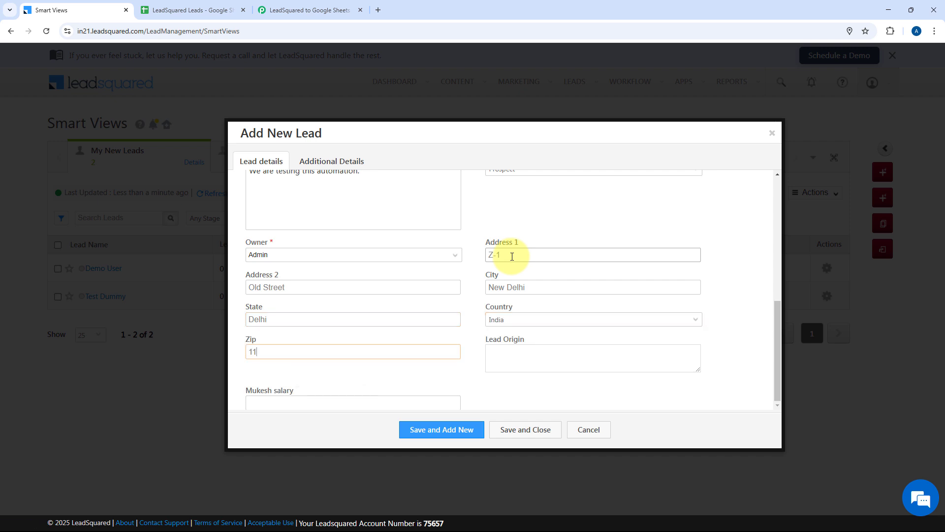
type("0011")
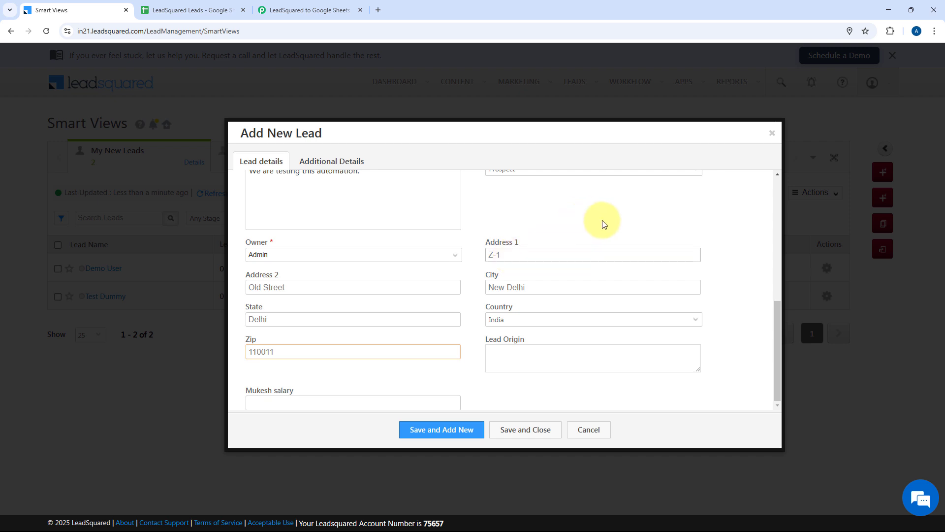
Step: Save and close the new lead, dismissing the browser's save-address prompt
scroll(574, 251, "up", 8)
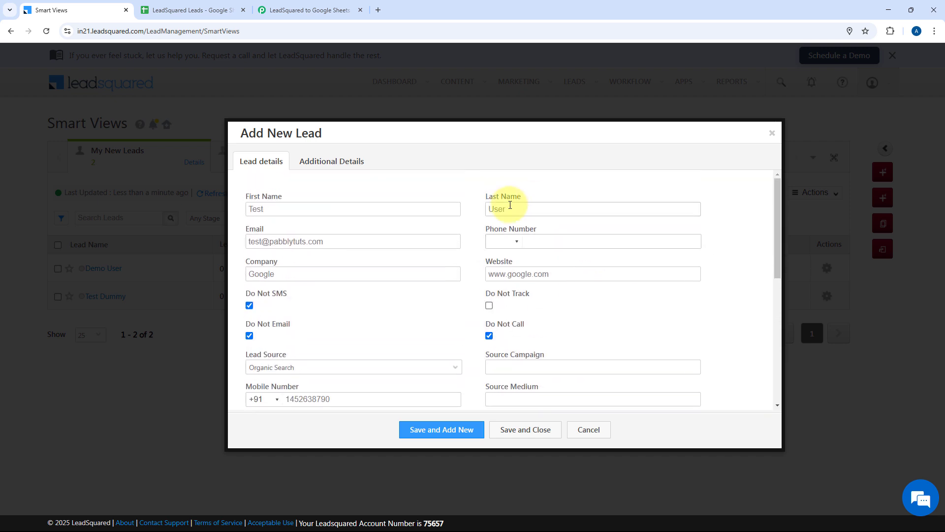
scroll(527, 397, "down", 2)
left_click(521, 431)
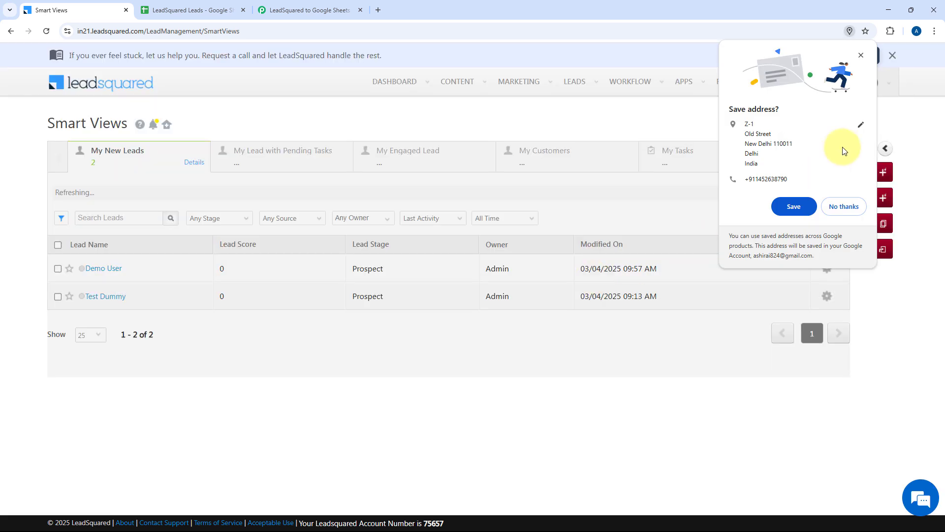
left_click(860, 53)
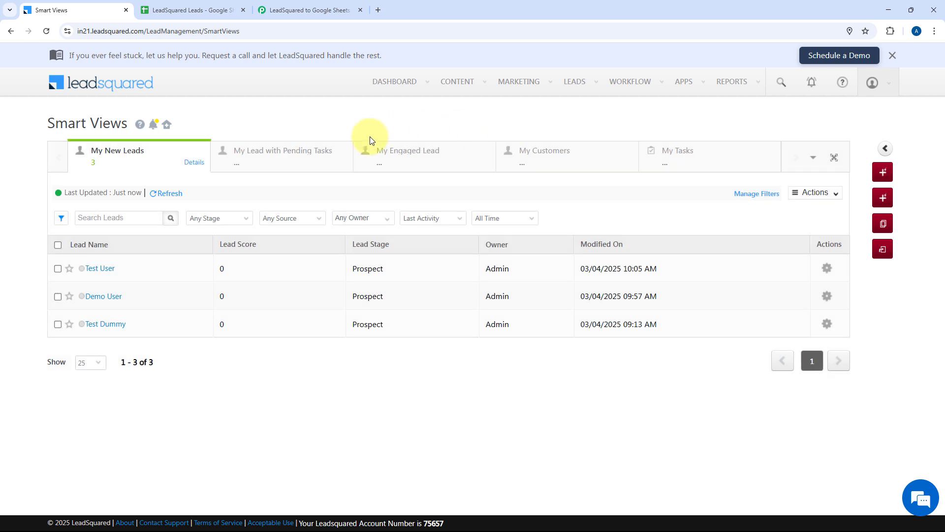
left_click(182, 7)
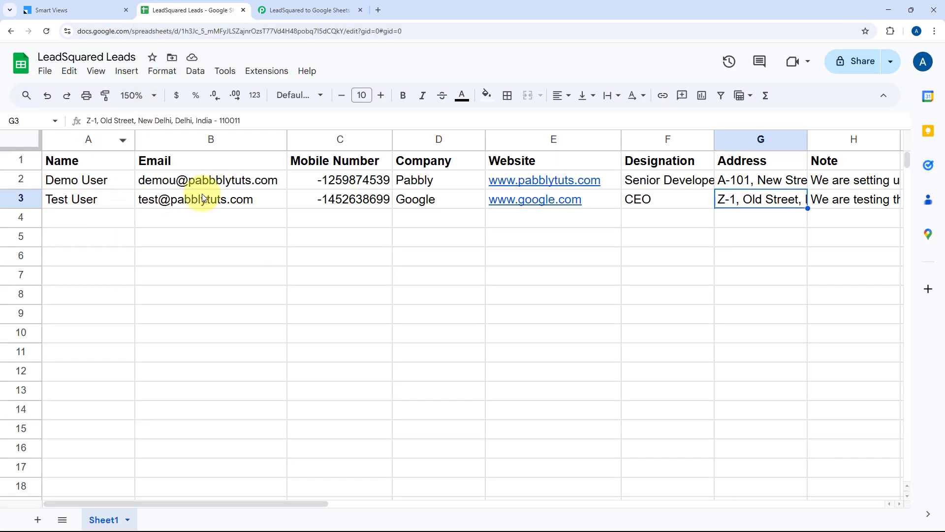
left_click(87, 199)
left_click(211, 199)
left_click(320, 199)
left_click(458, 201)
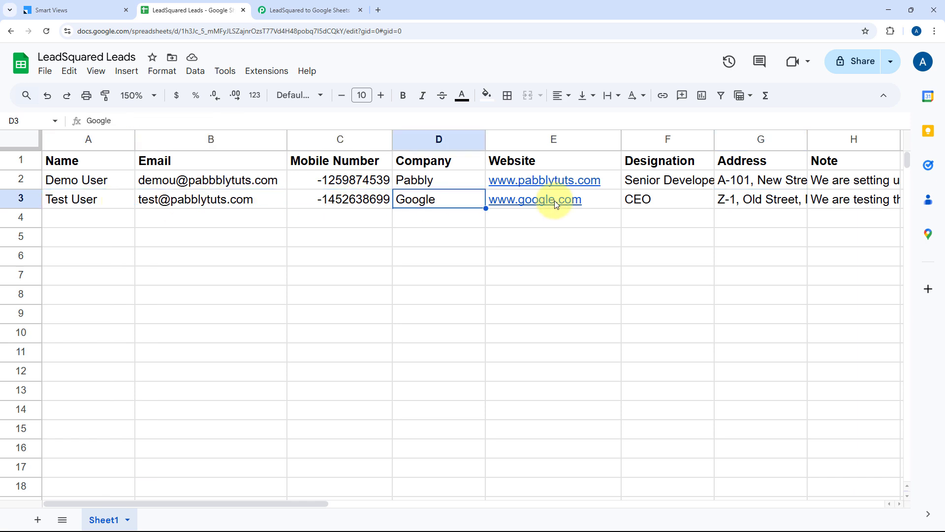
scroll(541, 202, "right", 3)
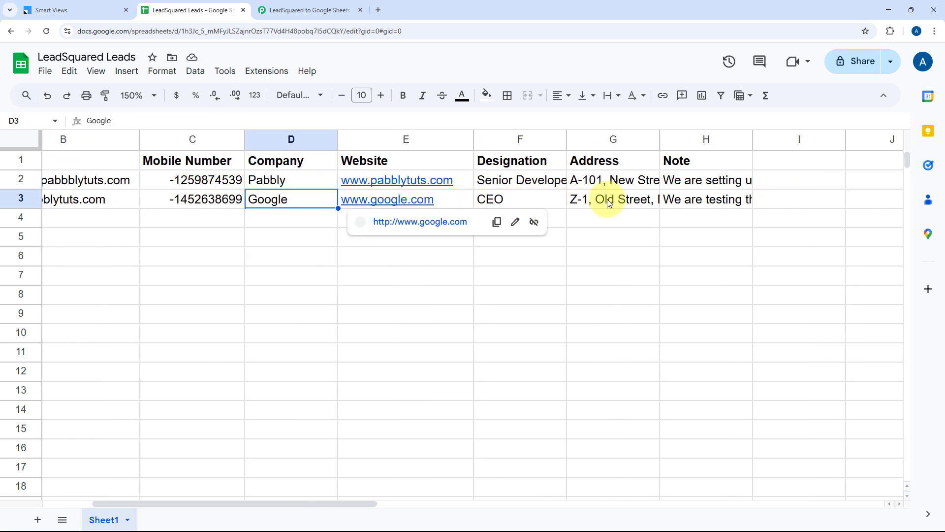
left_click(671, 202)
double_click(722, 204)
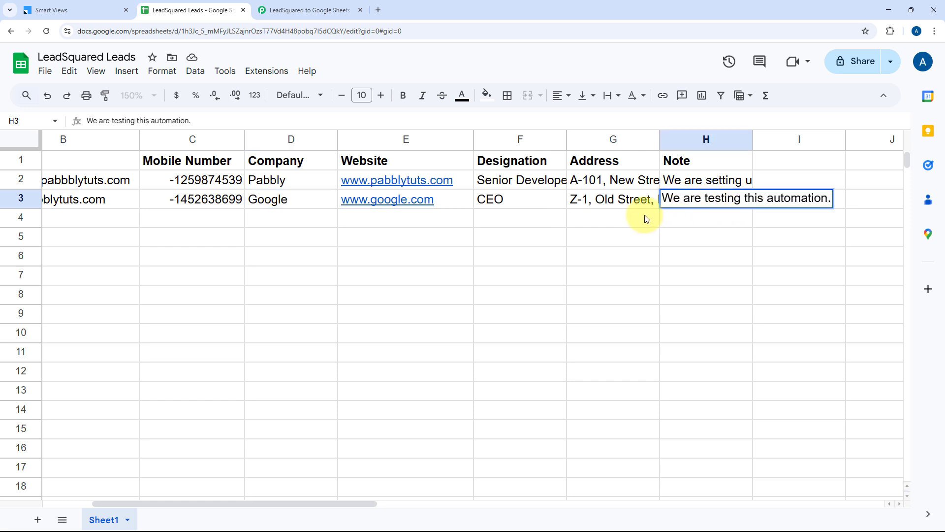
scroll(345, 212, "left", 3)
left_click(116, 205)
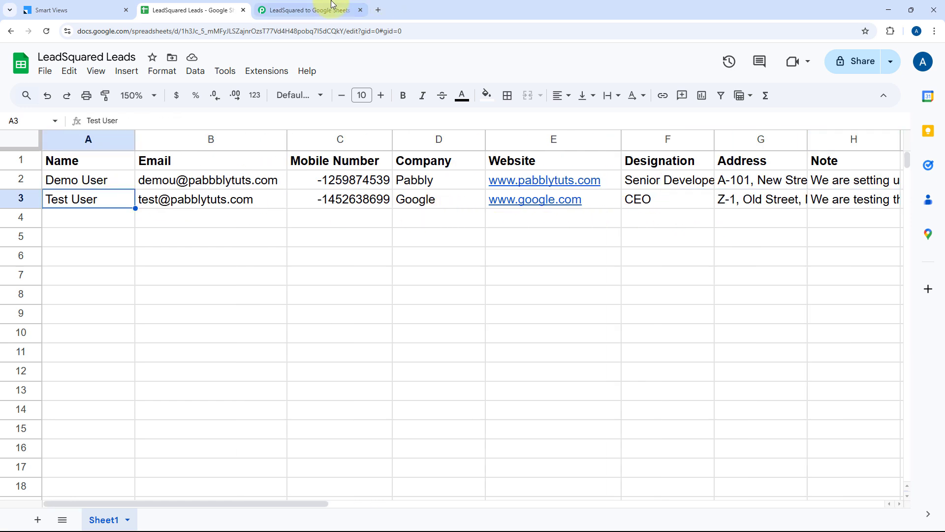
left_click(315, 10)
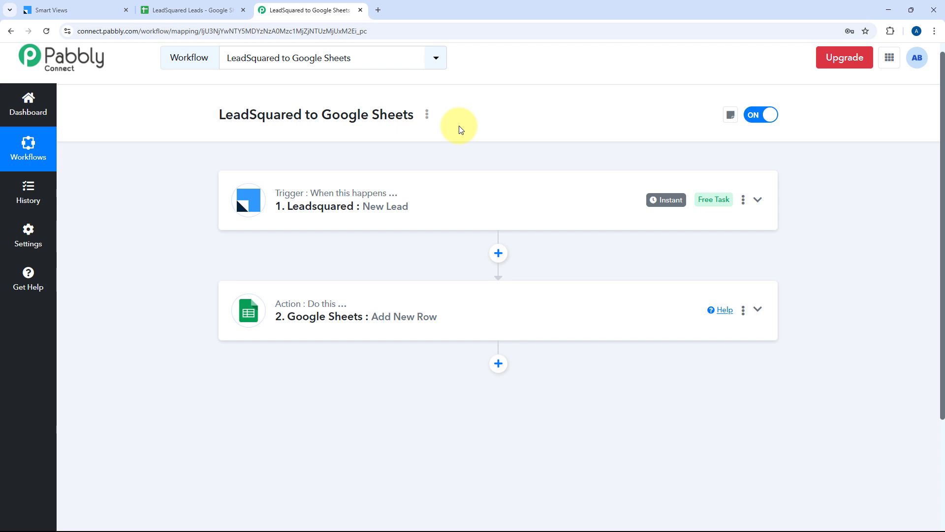